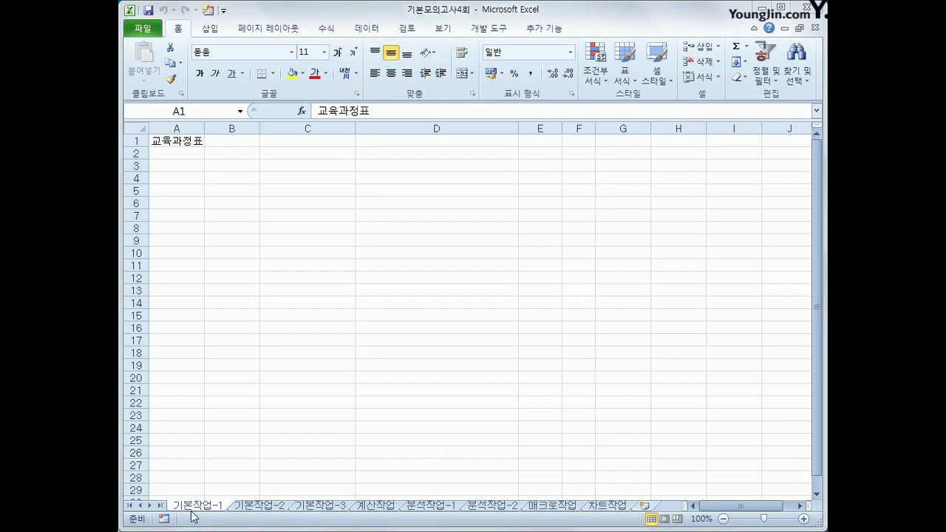
# Enter the column headings 구분 in cell A3 and 과목코드 in cell B3
pyautogui.click(194, 166)
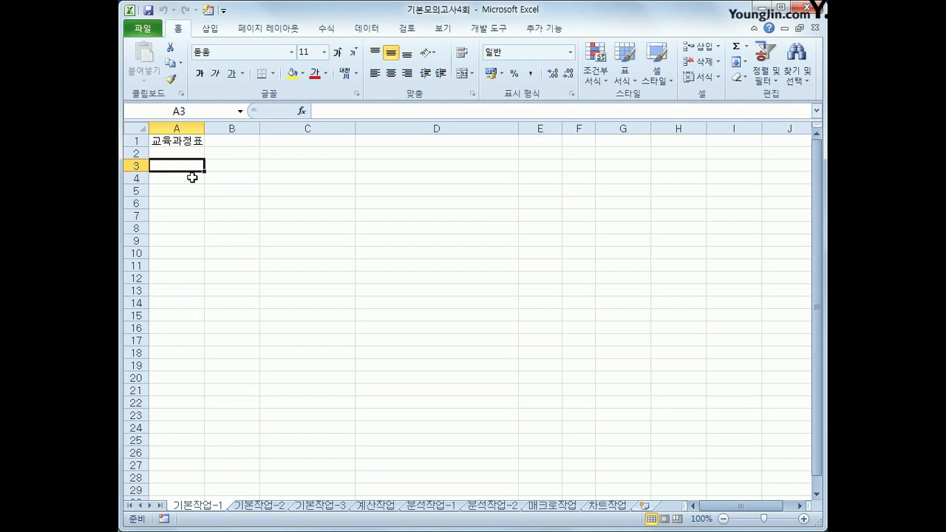
pyautogui.write('ㄱ')
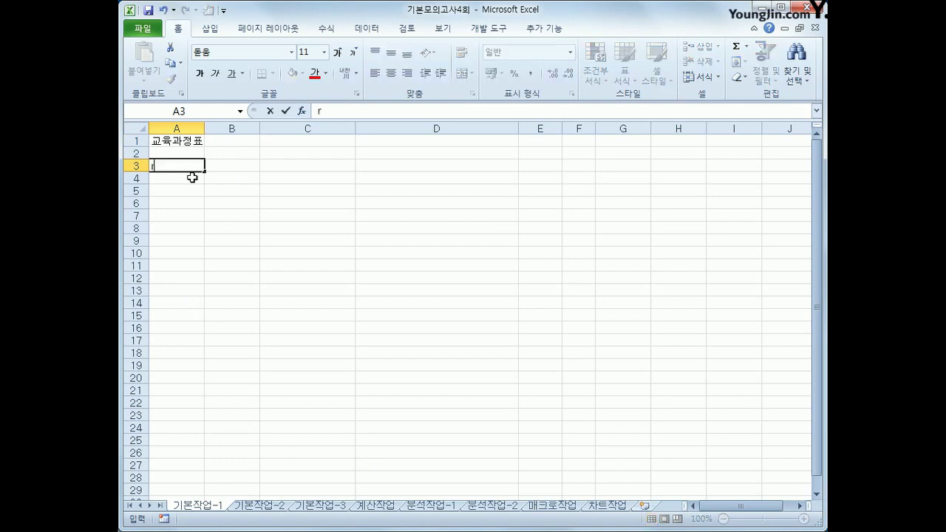
pyautogui.press('BackSpace')
pyautogui.write('ㄱ구분')
pyautogui.press('Tab')
pyautogui.write('과목코드')
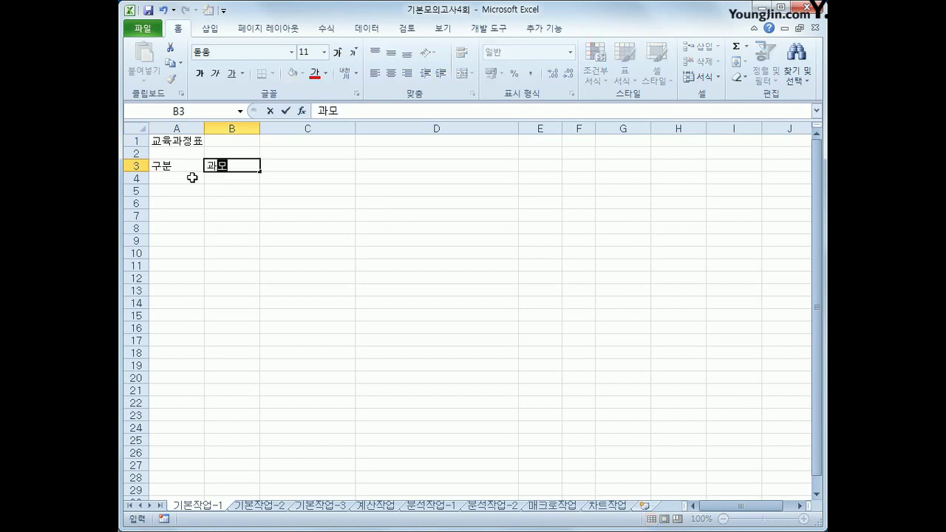
pyautogui.press('Return')
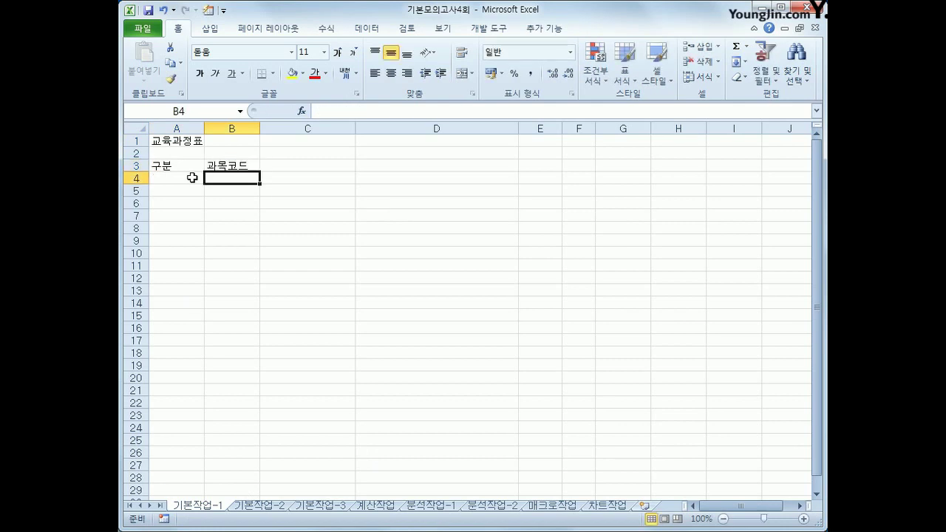
# Try entering the subject code 09124 in cell B4 as a plain number
pyautogui.write('0')
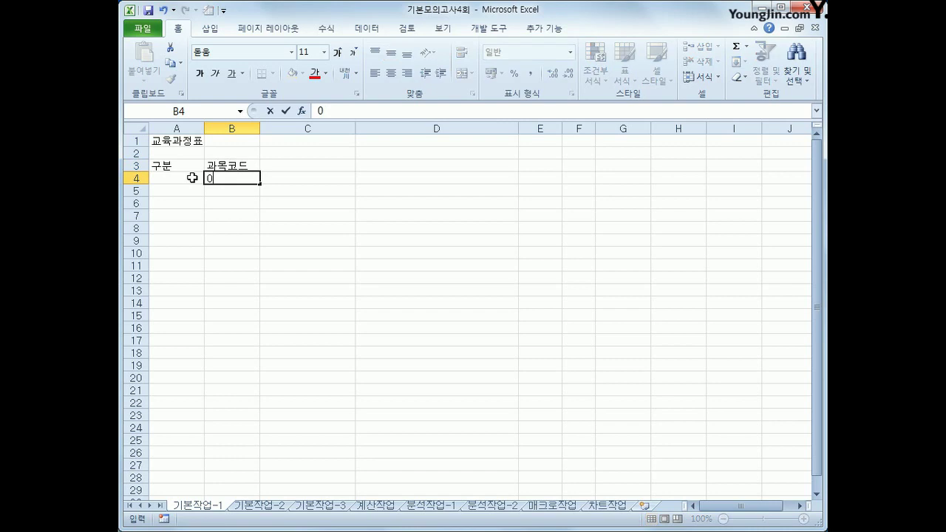
pyautogui.write('9124')
pyautogui.press('Return')
pyautogui.press('Up')
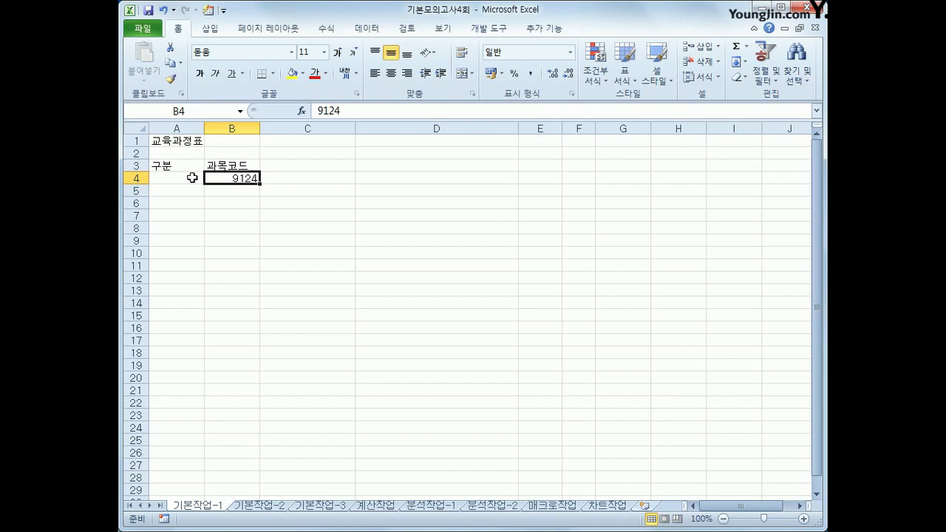
# Re-enter the subject code in cell B4 as text, using '09124
pyautogui.write("'")
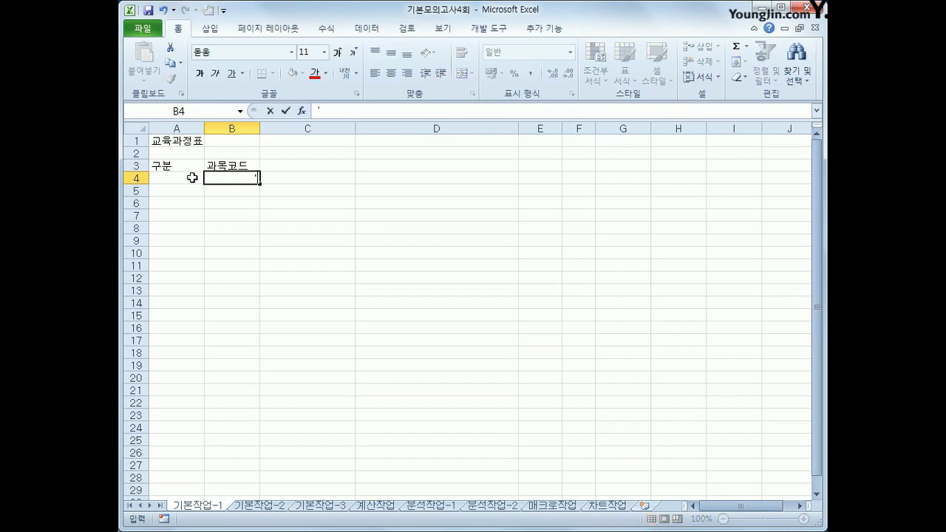
pyautogui.write('09124')
pyautogui.press('Return')
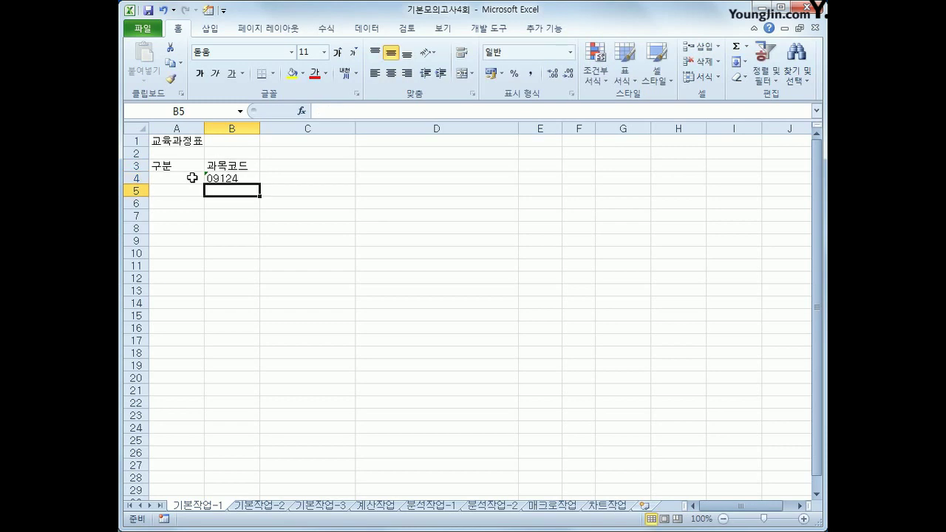
# Ignore the number-stored-as-text error on the subject code in cell B4
pyautogui.press('Up')
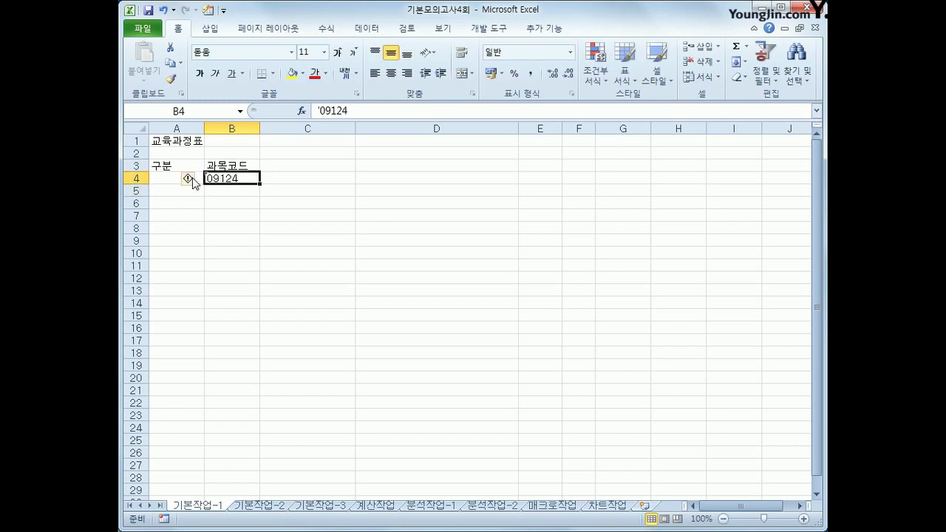
pyautogui.click(229, 204)
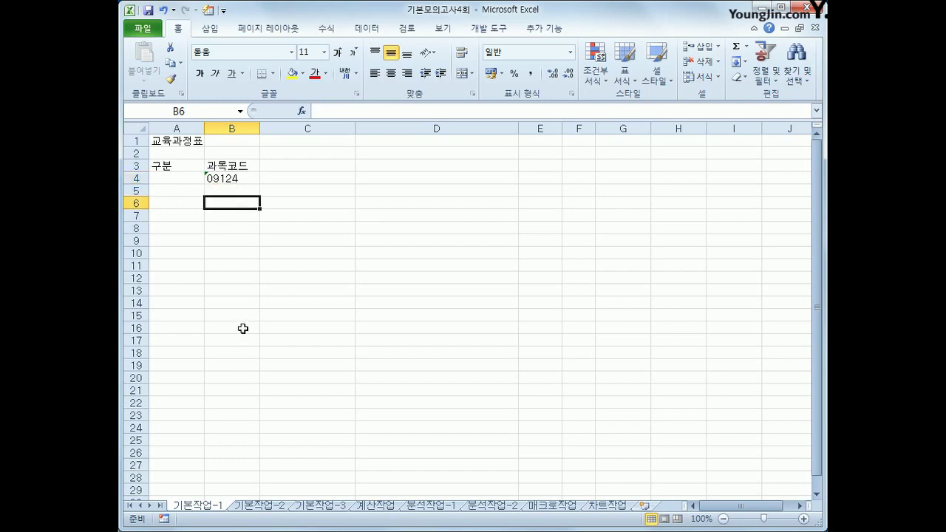
pyautogui.click(213, 181)
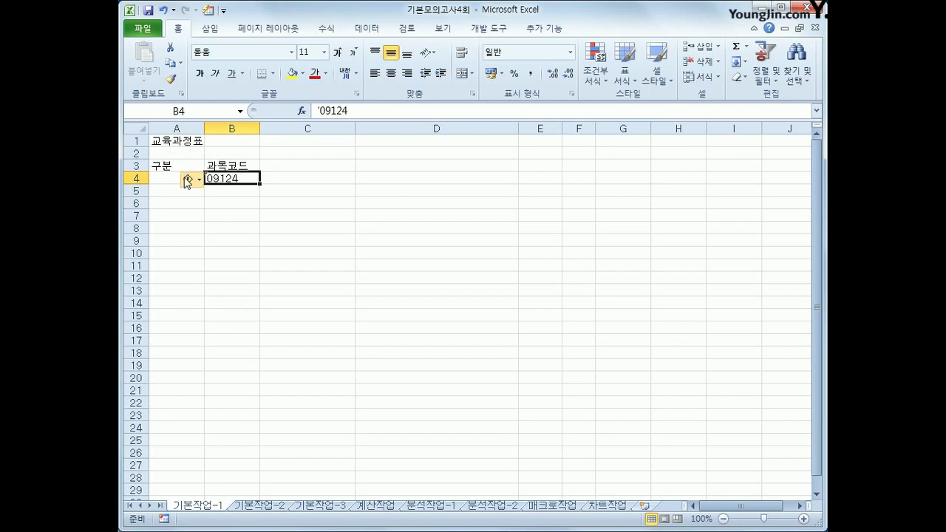
pyautogui.click(198, 180)
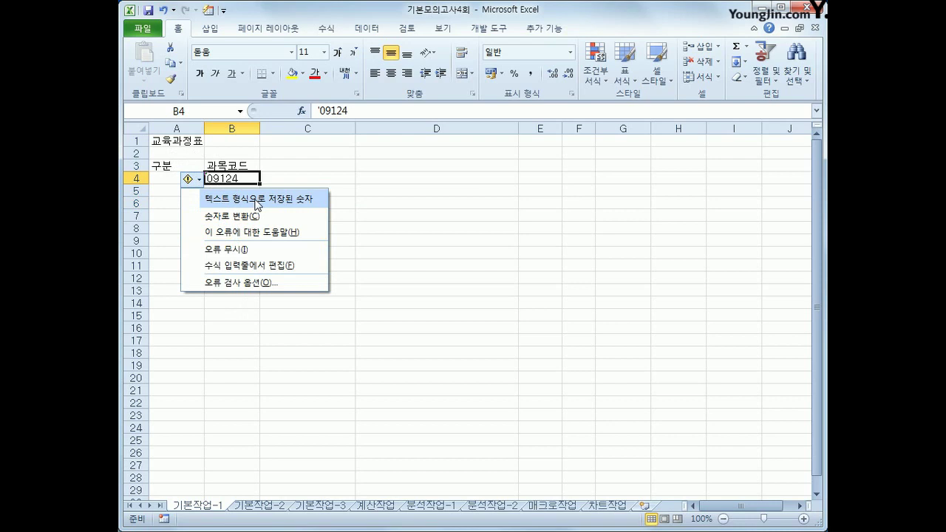
pyautogui.click(240, 251)
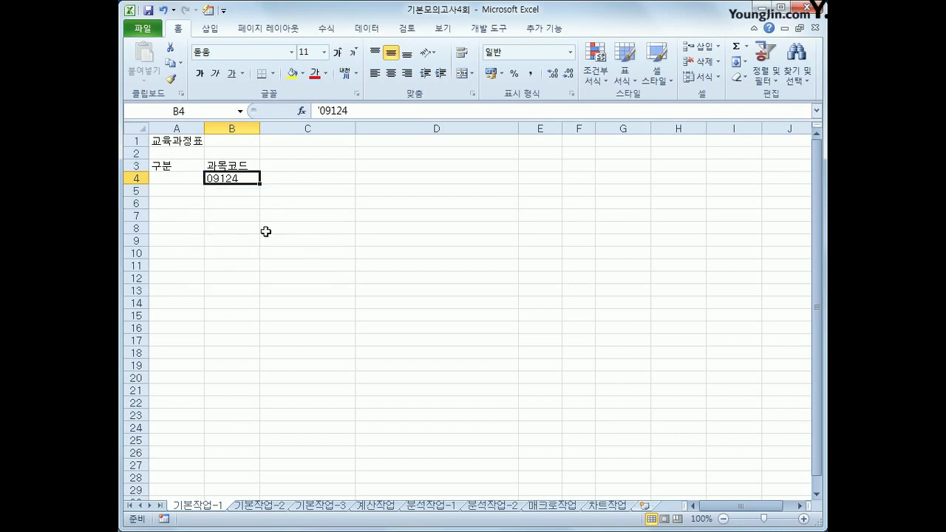
pyautogui.click(263, 230)
pyautogui.click(232, 189)
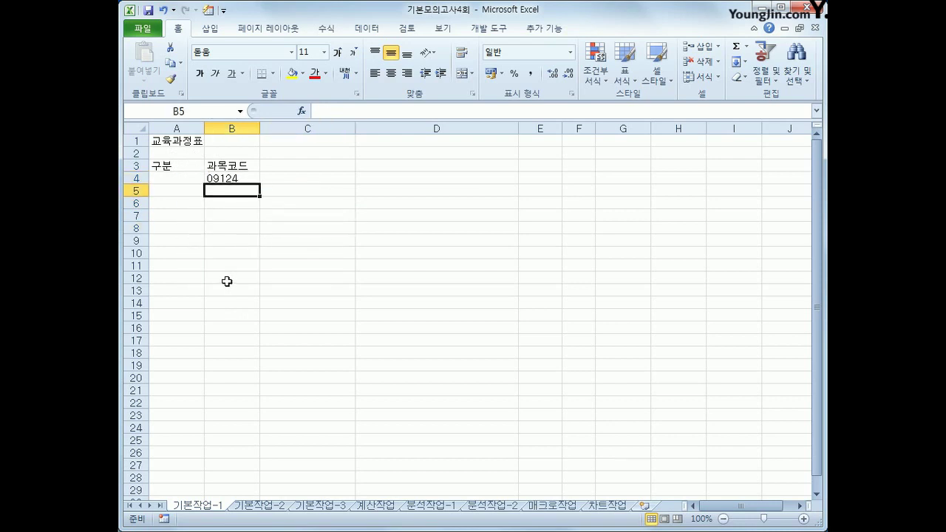
pyautogui.click(242, 180)
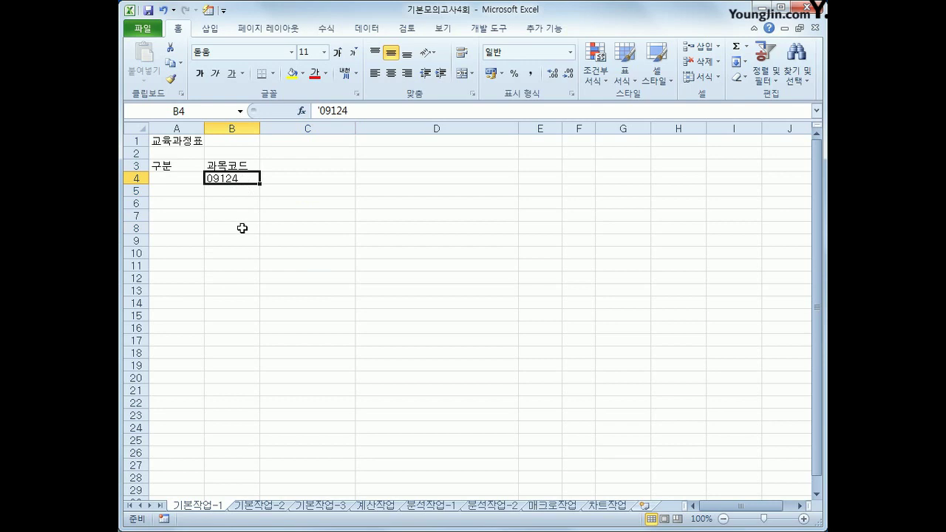
# On the 기본작업-2 sheet, set the horizontal alignment of title range A1:G1 to 선택 영역의 가운데로 (center across selection)
pyautogui.click(268, 509)
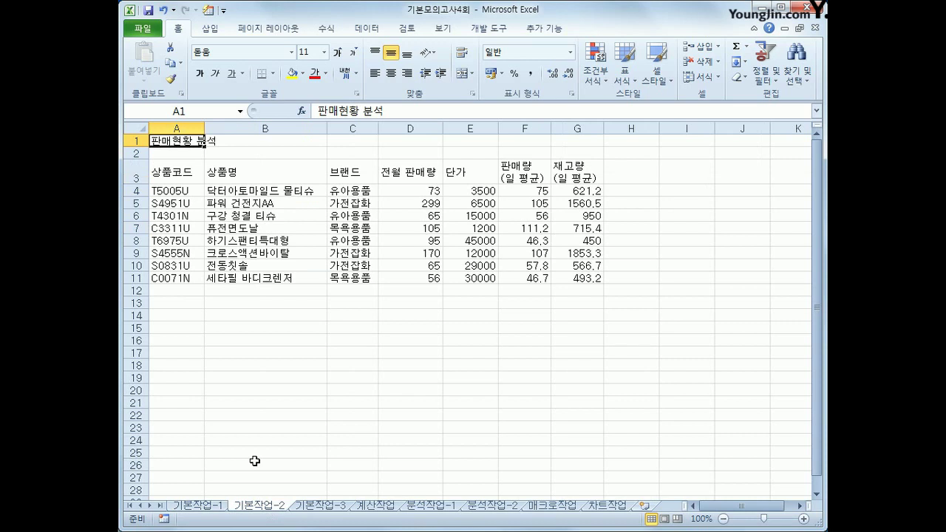
pyautogui.moveTo(194, 140); pyautogui.dragTo(562, 139)
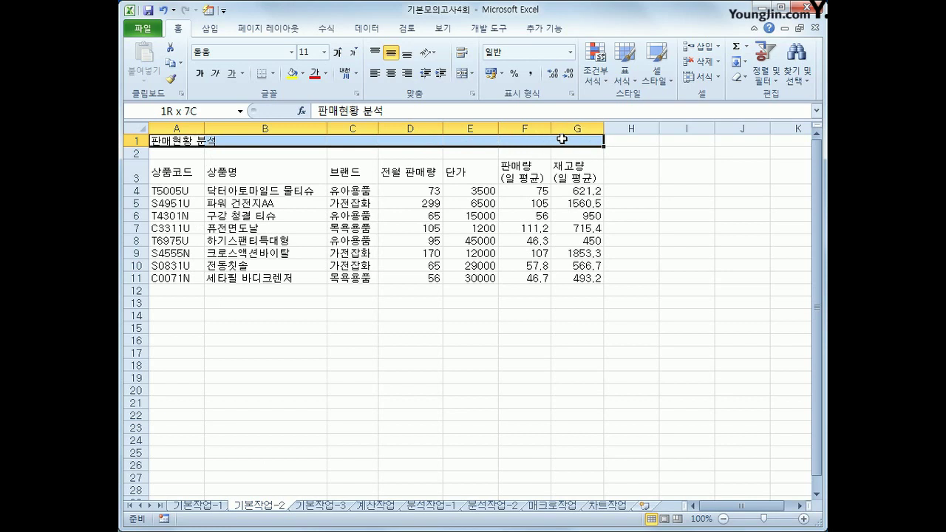
pyautogui.moveTo(562, 139); pyautogui.dragTo(562, 139)
pyautogui.rightClick(425, 141)
pyautogui.click(503, 338)
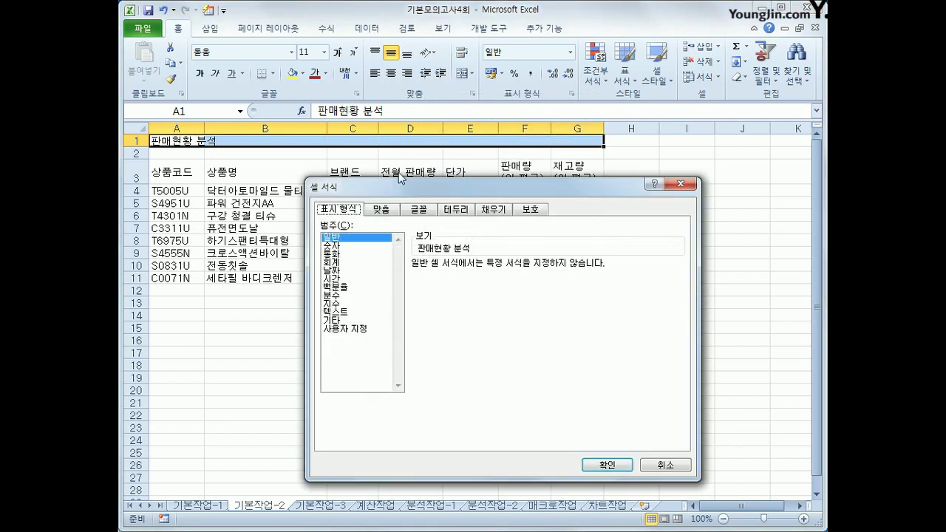
pyautogui.click(393, 213)
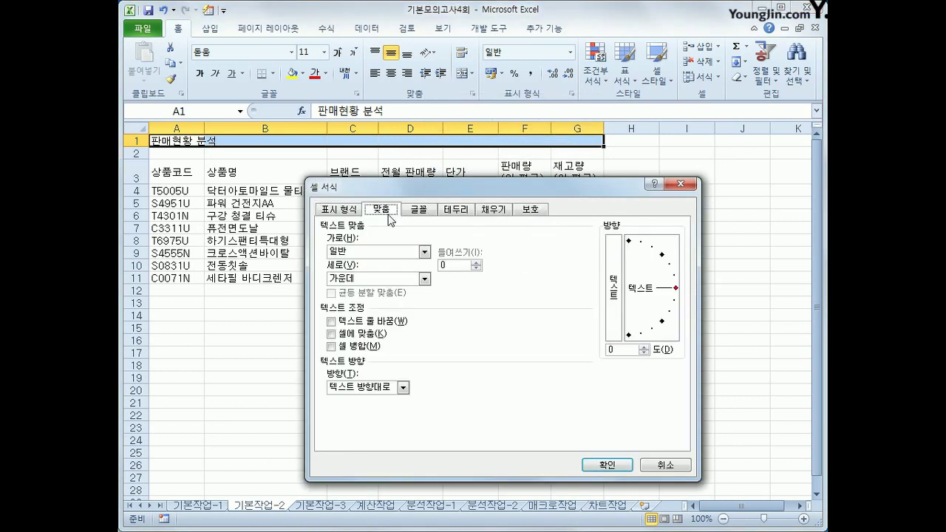
pyautogui.click(390, 257)
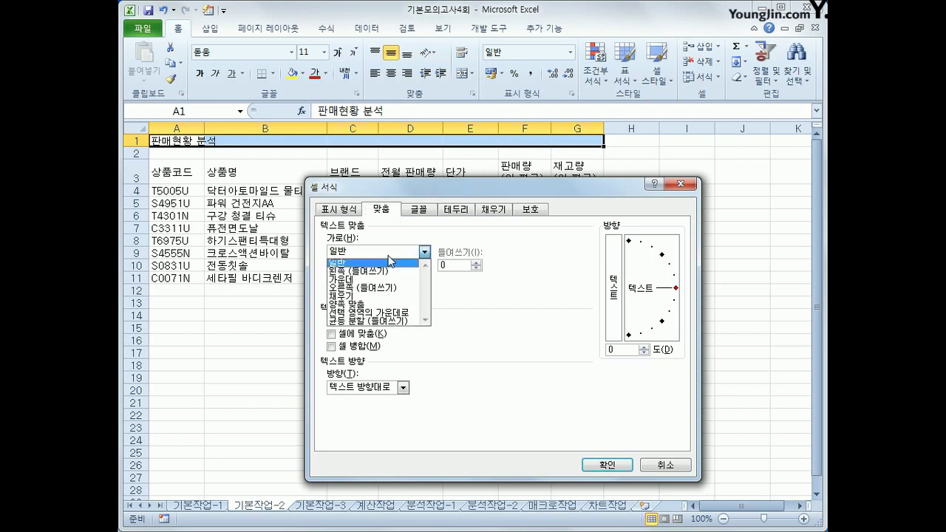
pyautogui.click(397, 313)
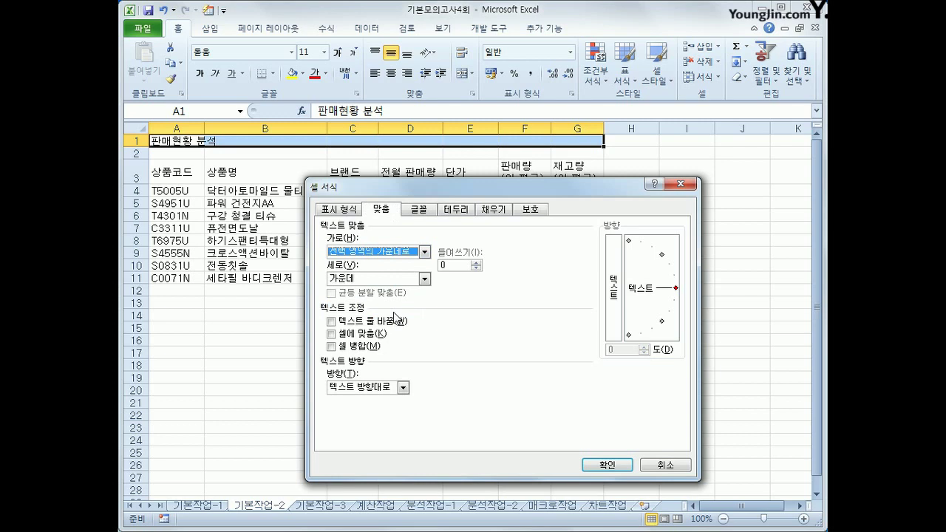
# Format the title range A1:G1 with the 굴림 font, size 17 and bold (굵게), and apply the cell formatting
pyautogui.click(420, 210)
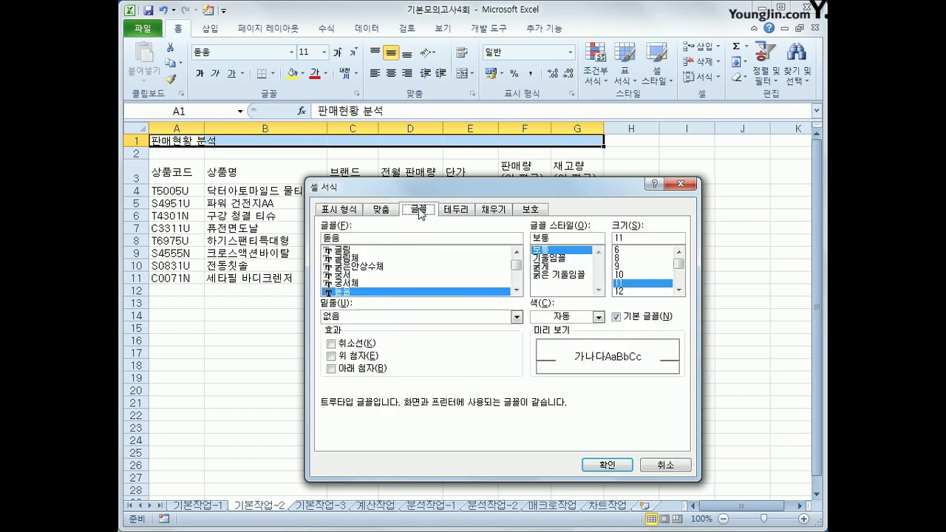
pyautogui.click(423, 252)
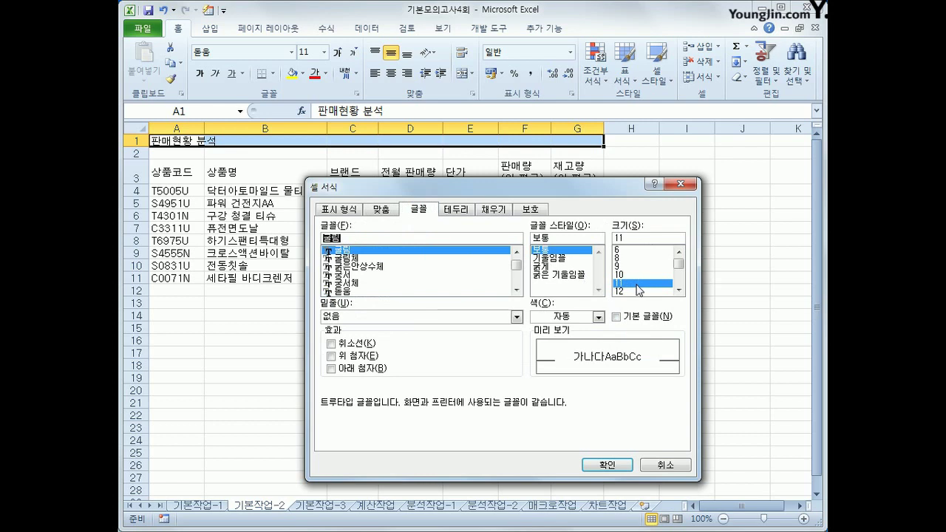
pyautogui.doubleClick(630, 238)
pyautogui.write('17')
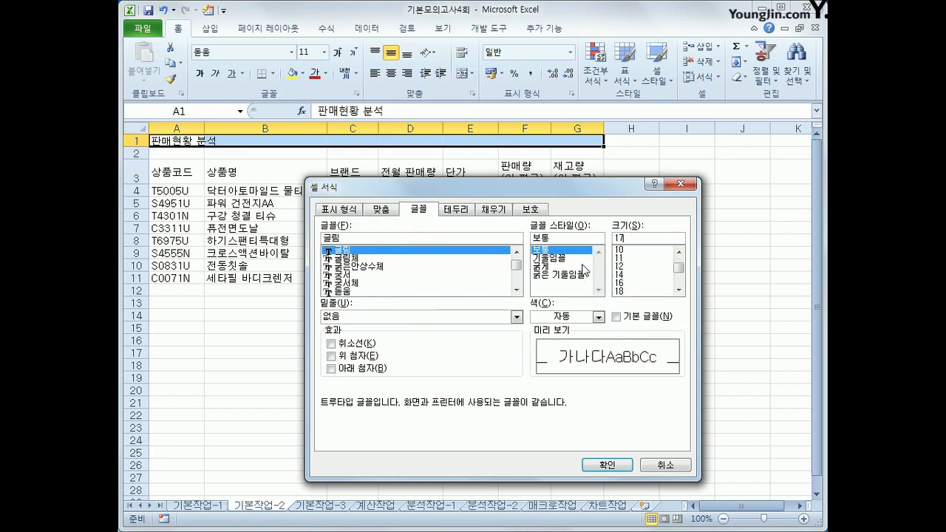
pyautogui.click(547, 268)
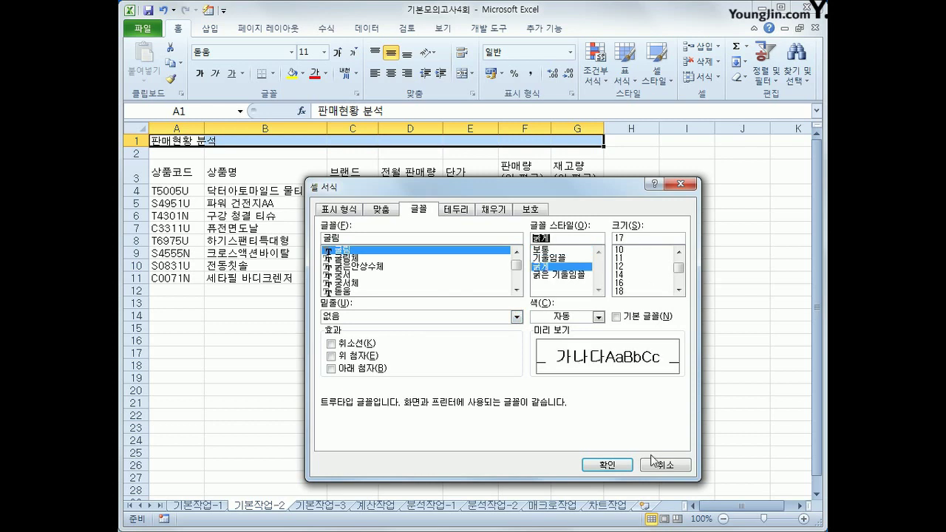
pyautogui.click(622, 464)
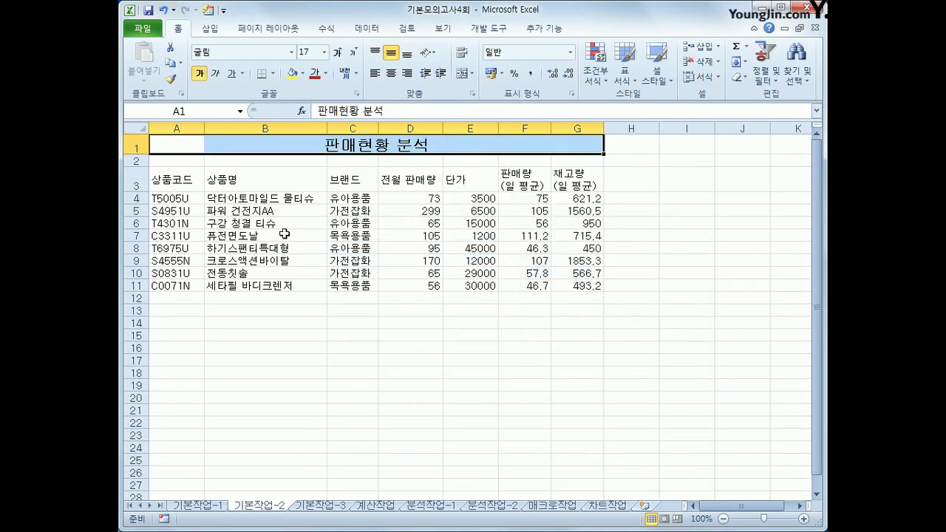
# Define the name 상품명 for the product name cells B4:B11
pyautogui.moveTo(269, 198); pyautogui.dragTo(268, 289)
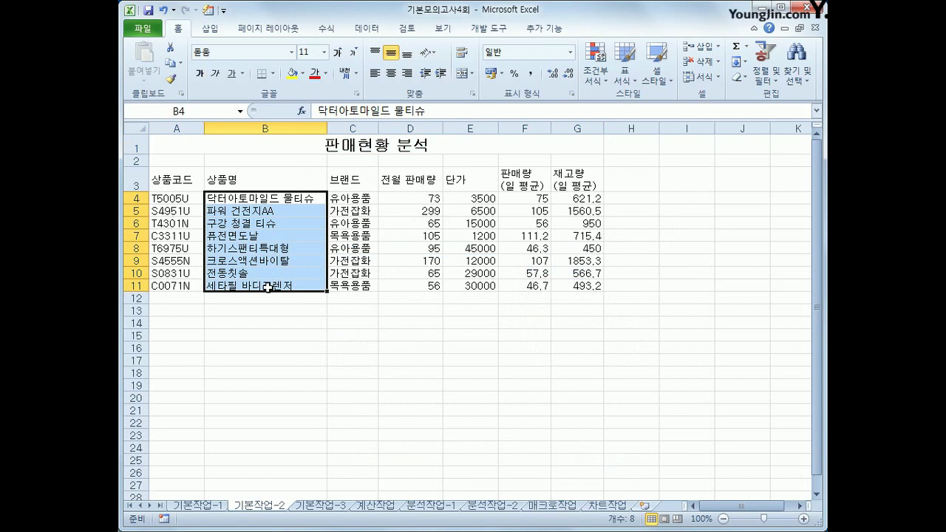
pyautogui.click(190, 111)
pyautogui.write('상품명')
# Apply the comma style to the previous-month sales and unit price values in D4:E11
pyautogui.click(435, 198)
pyautogui.moveTo(435, 198); pyautogui.dragTo(463, 281)
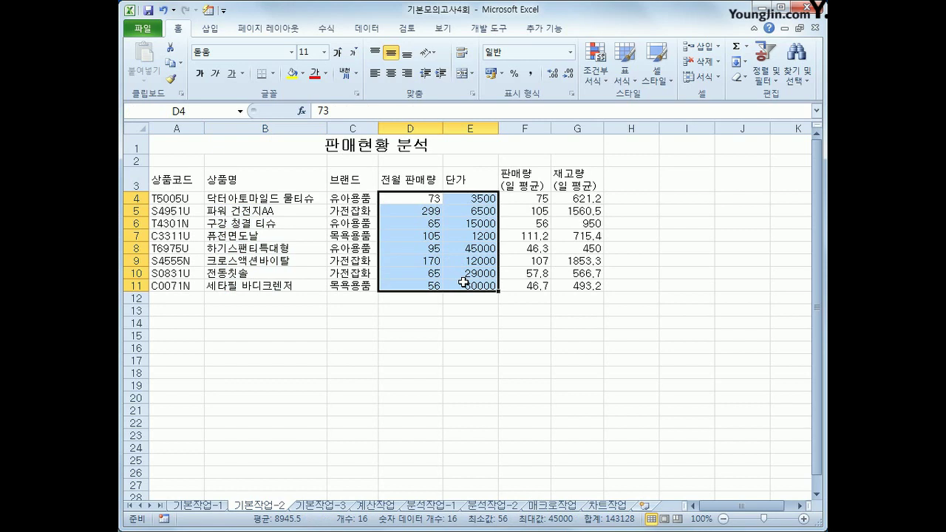
pyautogui.click(528, 78)
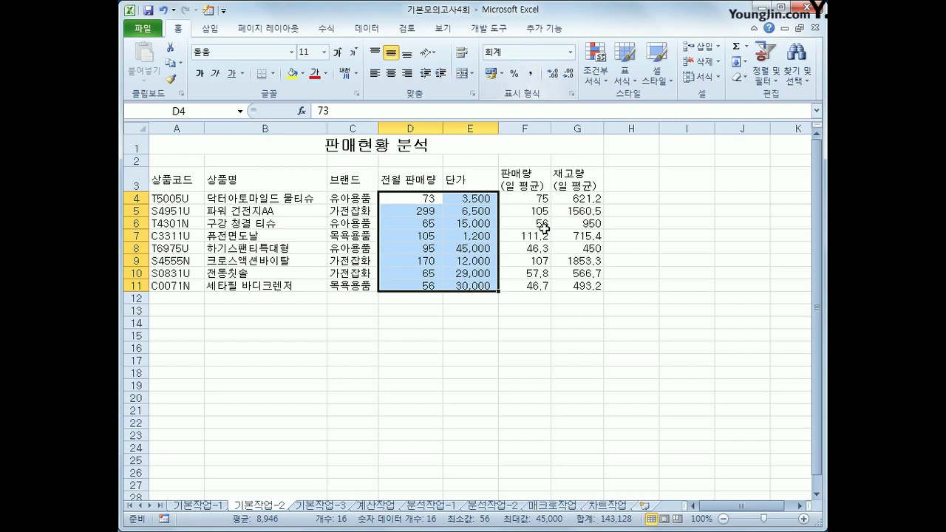
# Apply the custom number format #,##0.0 "EA" to the daily average sales and stock values in F4:G11
pyautogui.moveTo(535, 200); pyautogui.dragTo(572, 285)
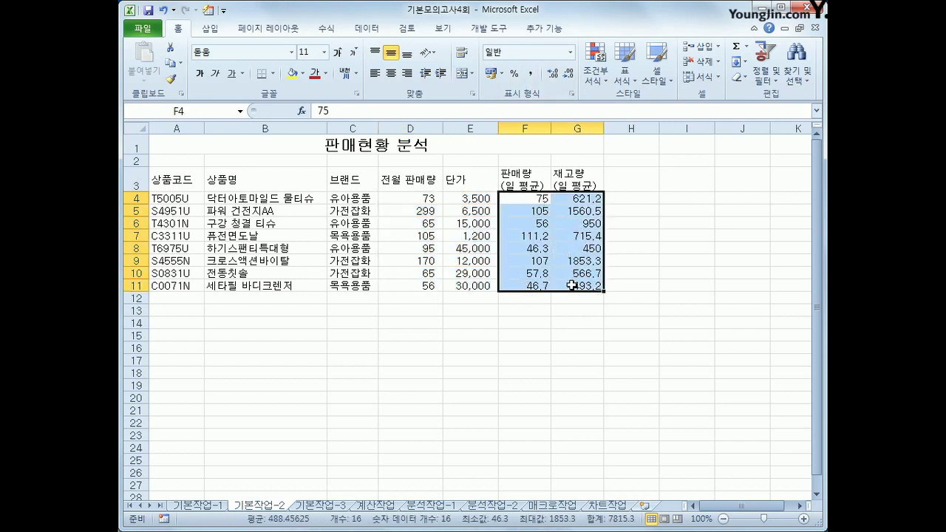
pyautogui.rightClick(553, 231)
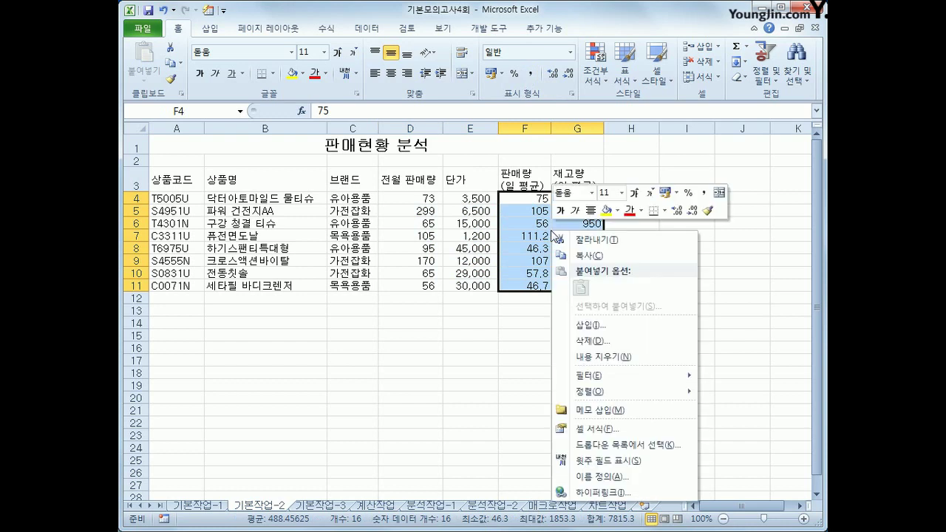
pyautogui.click(599, 429)
pyautogui.click(308, 147)
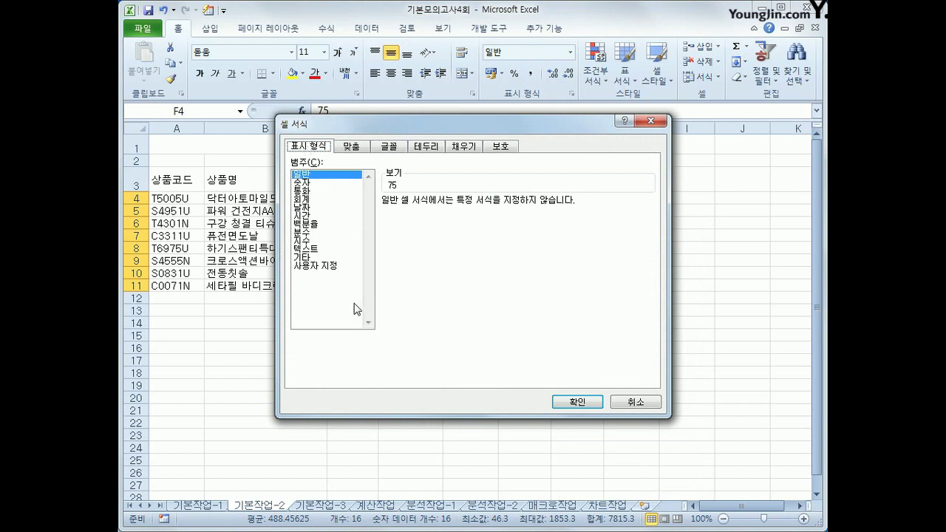
pyautogui.click(343, 268)
pyautogui.moveTo(417, 213); pyautogui.dragTo(346, 199)
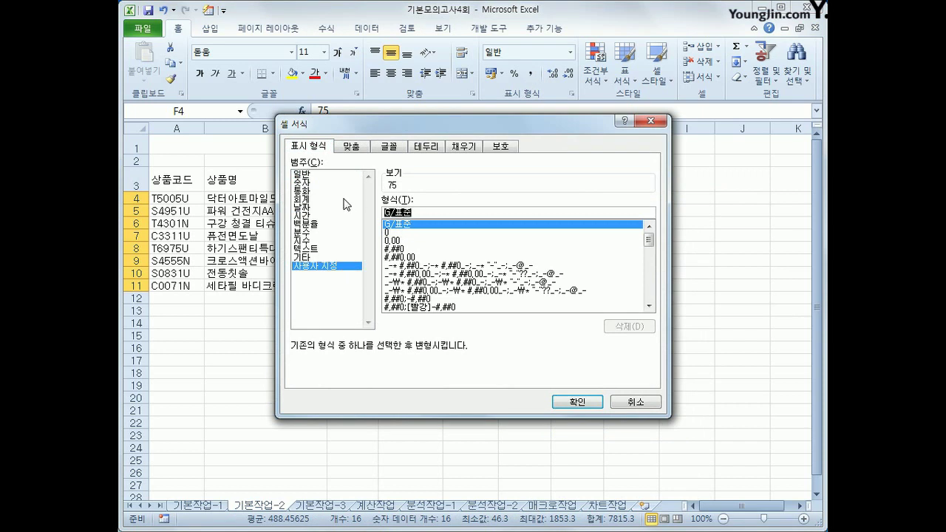
pyautogui.write('#,')
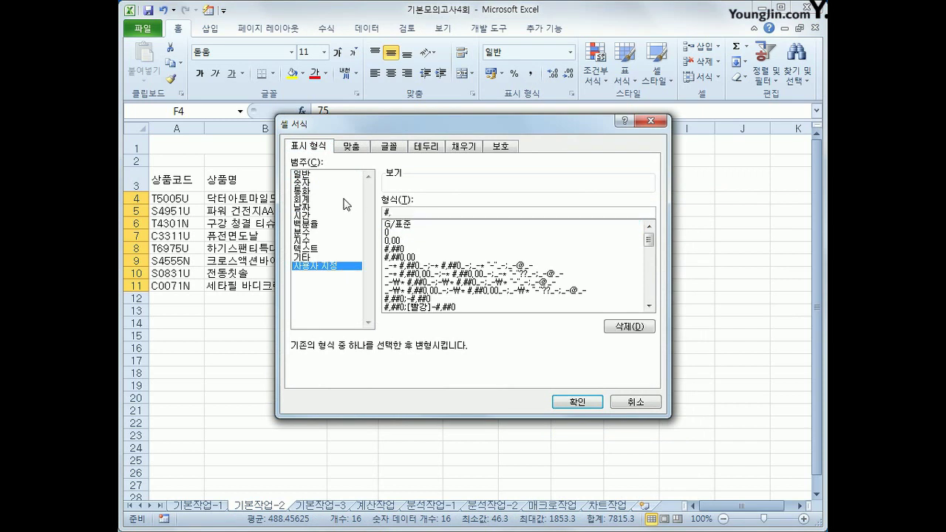
pyautogui.write('##0')
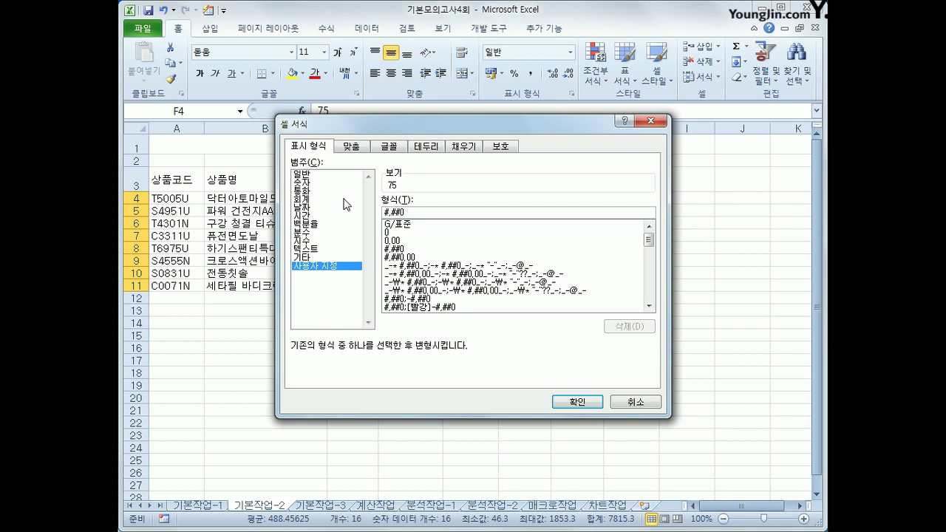
pyautogui.write('.0')
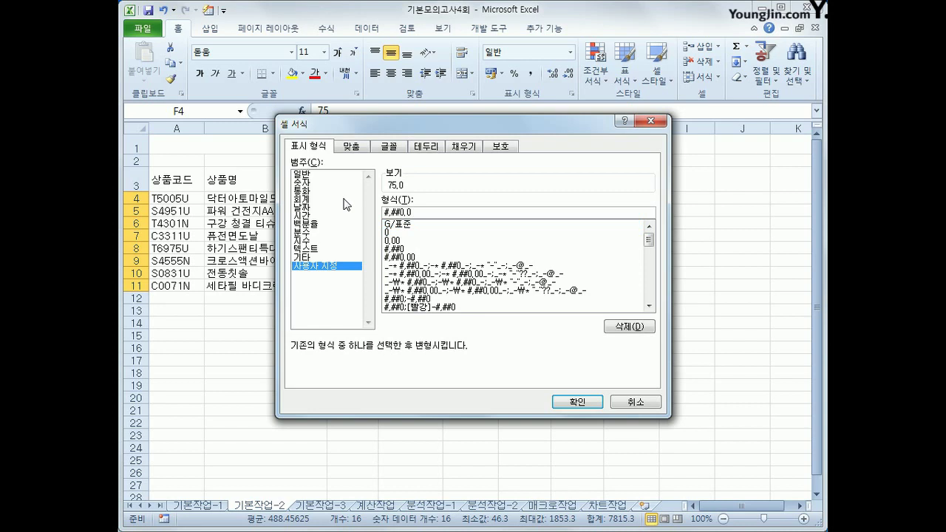
pyautogui.write(' "EA"')
pyautogui.click(579, 403)
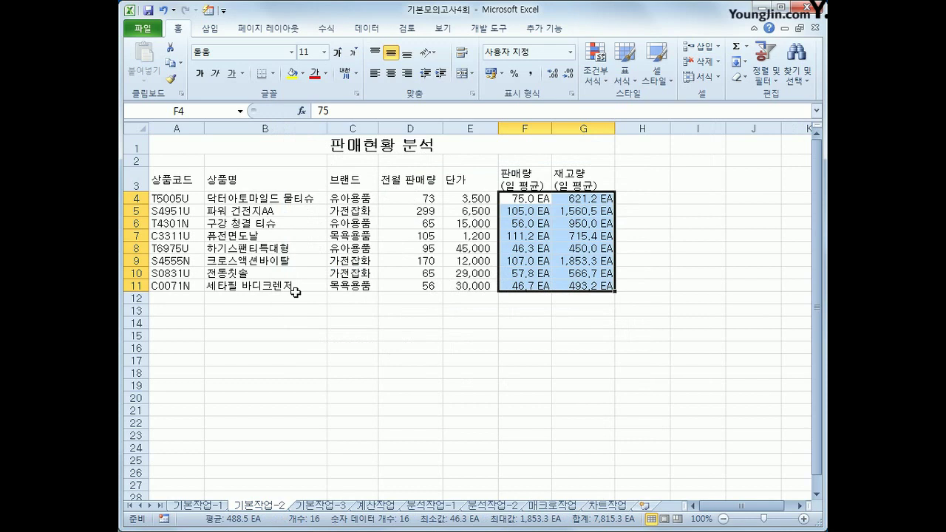
# Convert the 상품명 header text in cell B3 to the Hanja 商品名, using the 漢字 input form
pyautogui.click(248, 182)
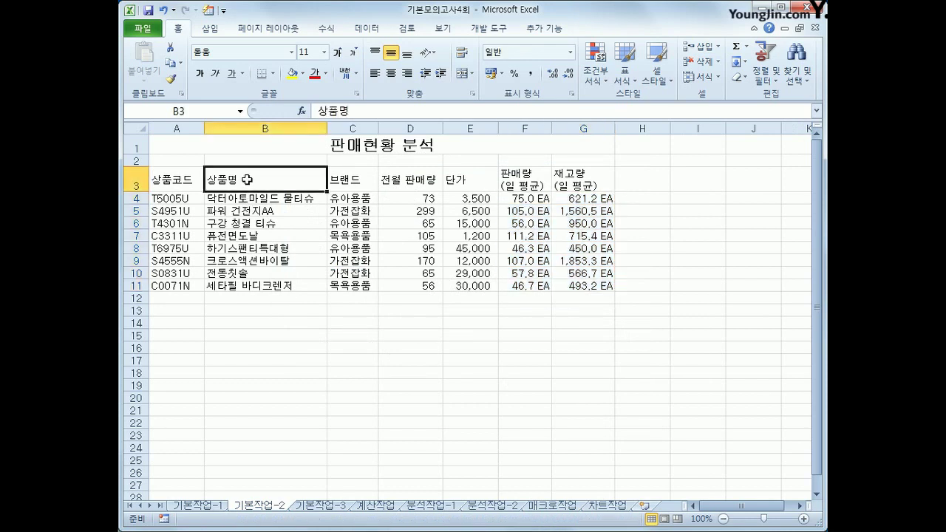
pyautogui.doubleClick(247, 179)
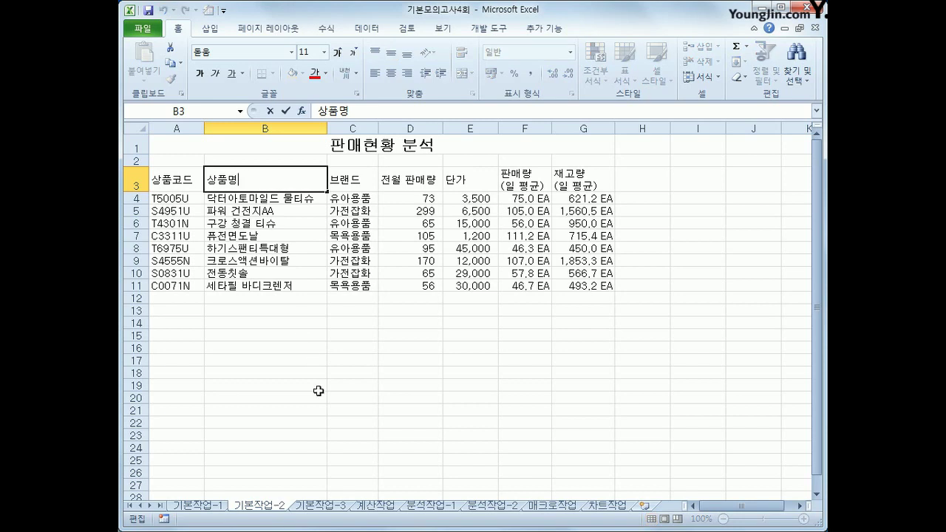
pyautogui.hotkey('shift', 'Home')
pyautogui.press('Hangul_Hanja')
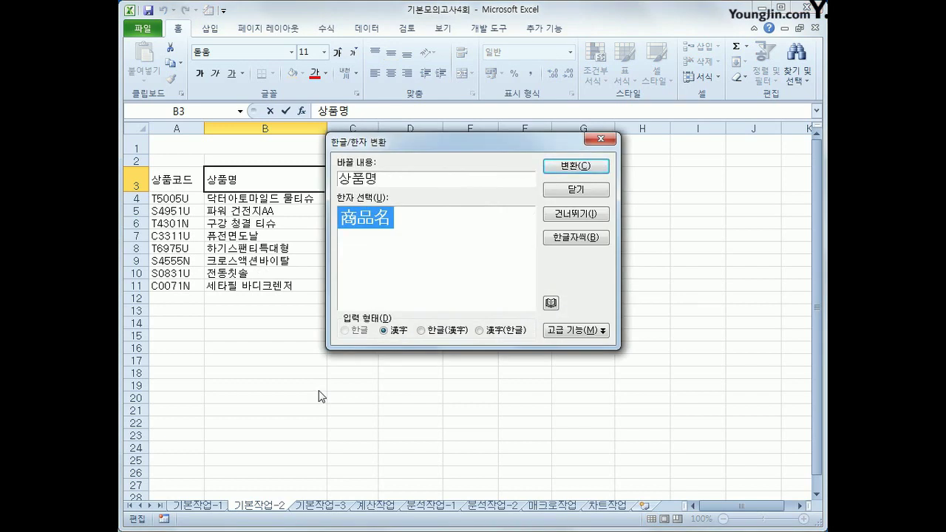
pyautogui.click(392, 331)
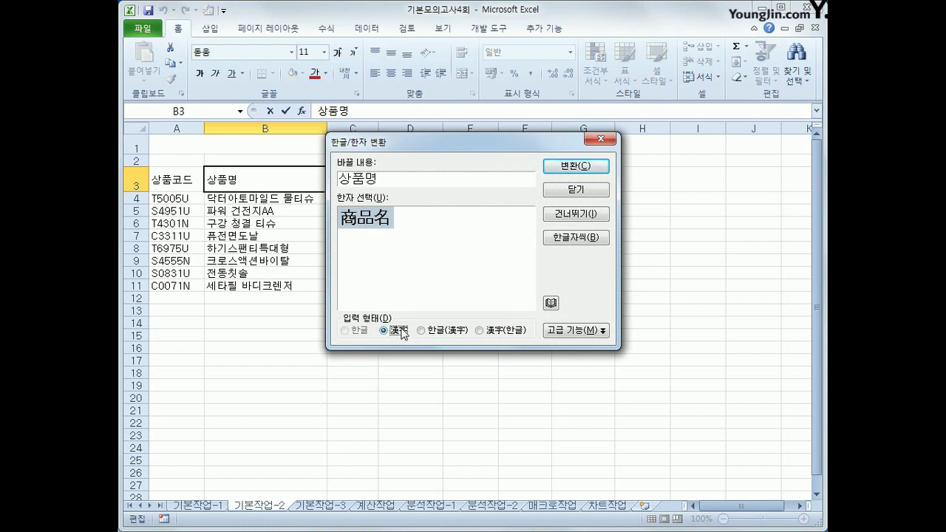
pyautogui.click(591, 167)
pyautogui.click(594, 395)
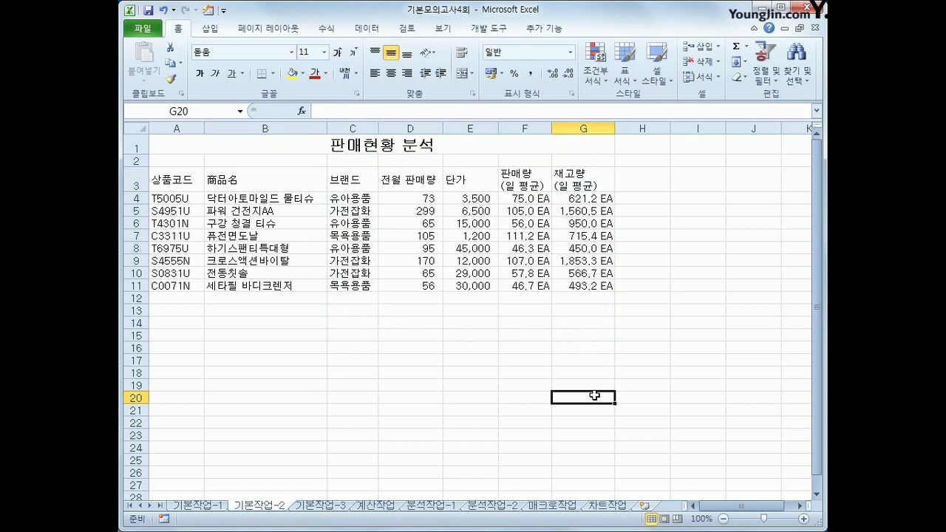
# Center the header cells A3:G3 horizontally and fill them with the standard orange color
pyautogui.moveTo(170, 181); pyautogui.dragTo(571, 180)
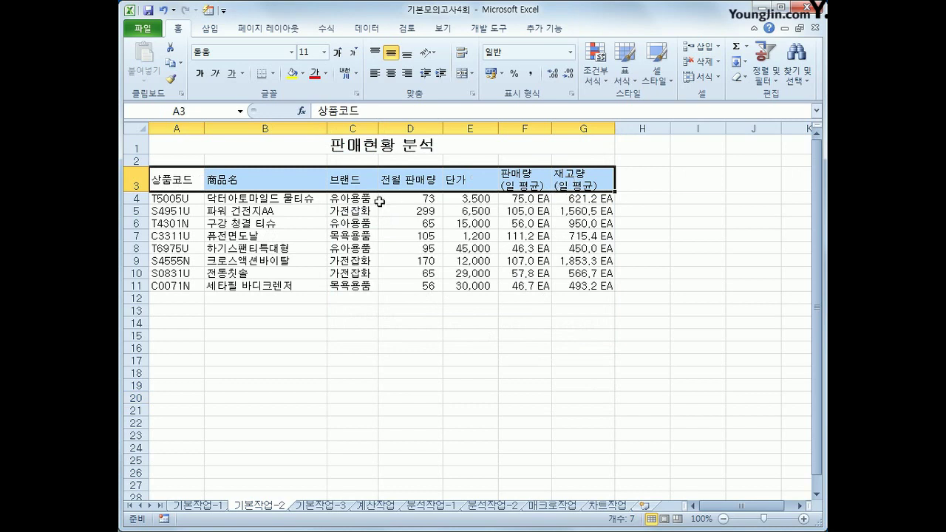
pyautogui.click(392, 74)
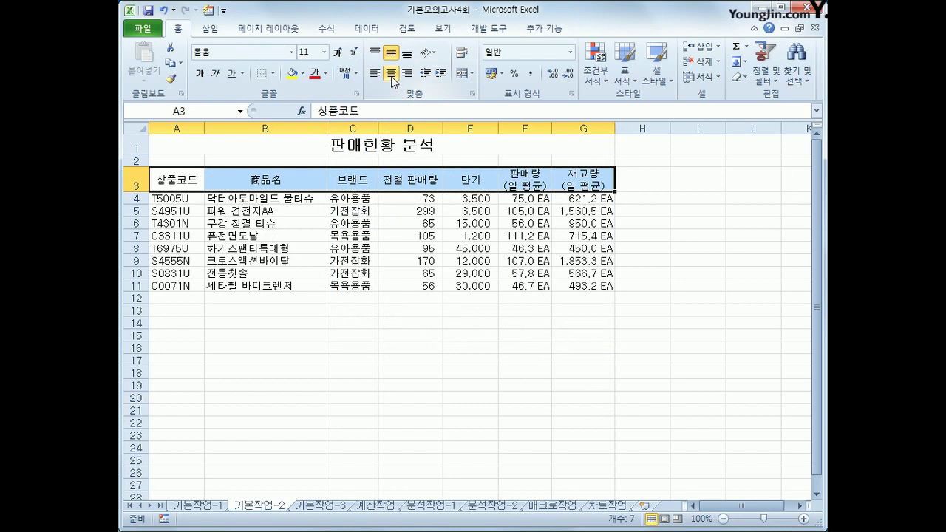
pyautogui.click(303, 73)
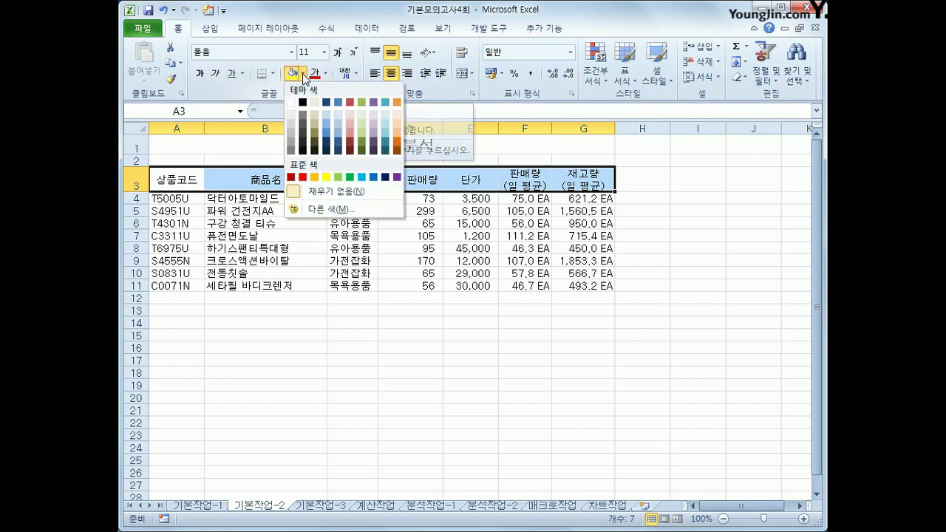
pyautogui.click(314, 179)
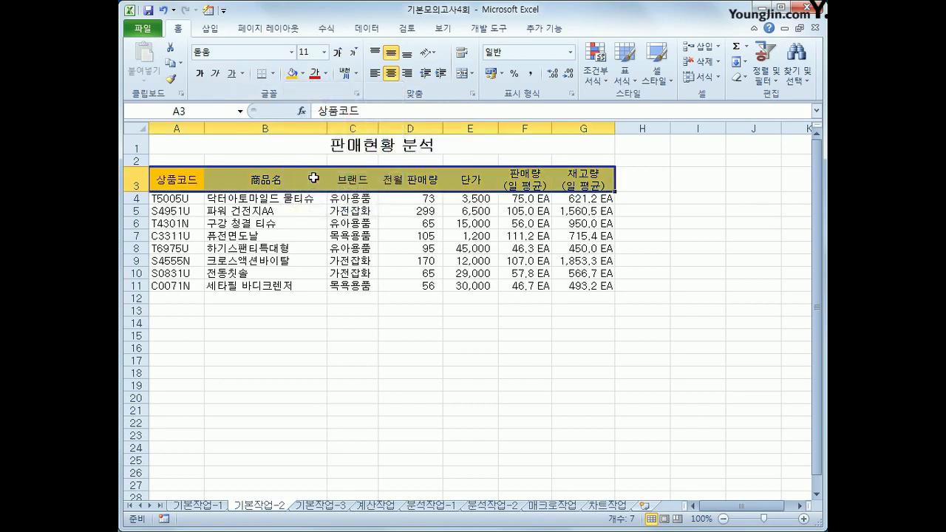
# Apply all borders to the table range A3:G11
pyautogui.moveTo(193, 185); pyautogui.dragTo(575, 285)
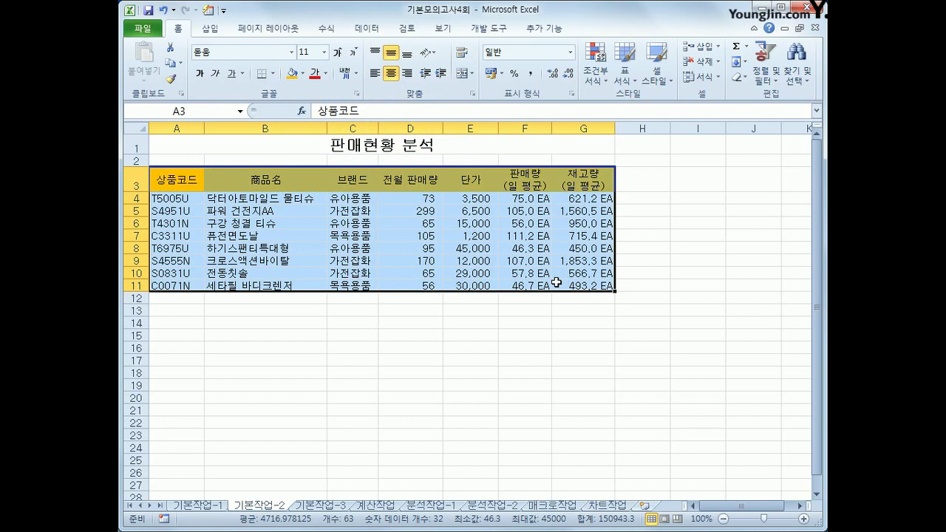
pyautogui.click(272, 73)
pyautogui.click(309, 189)
pyautogui.click(611, 287)
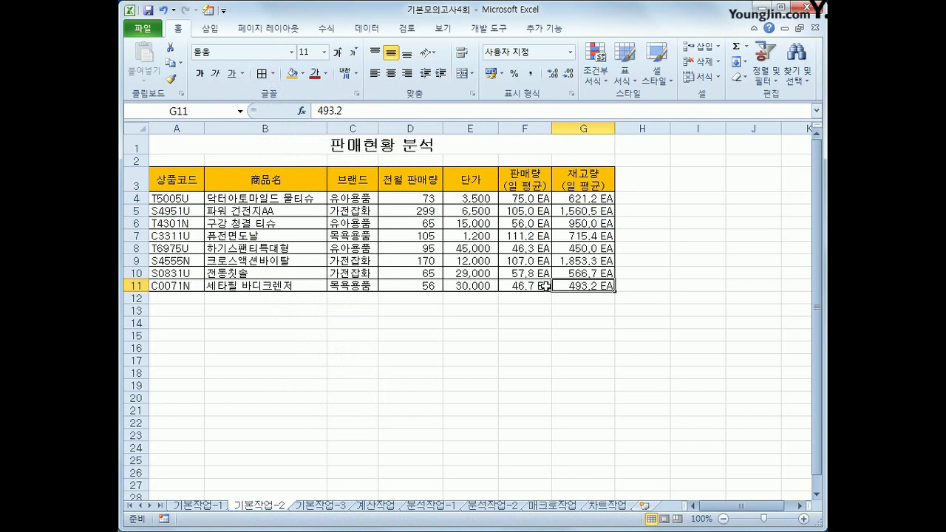
# On the 기본작업-3 sheet, start a text import of the file 과목코드 with cell A3 selected
pyautogui.click(331, 506)
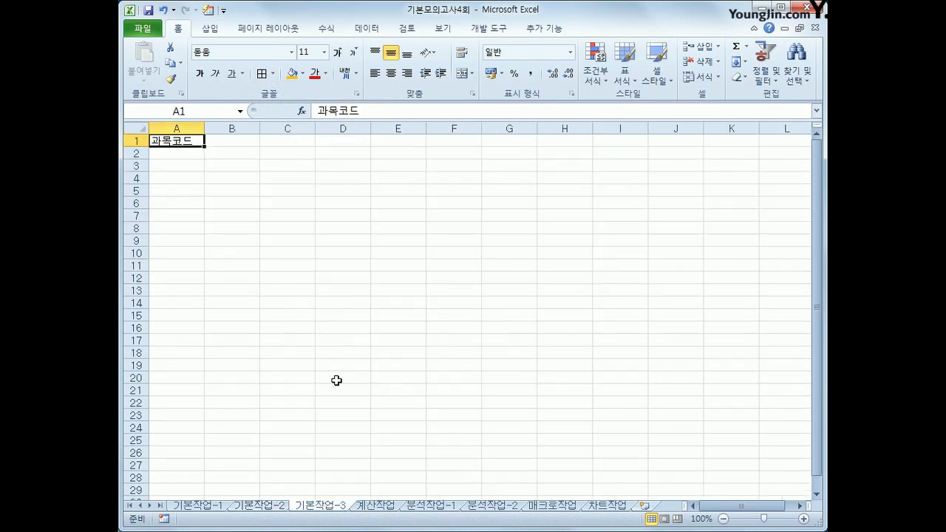
pyautogui.click(175, 171)
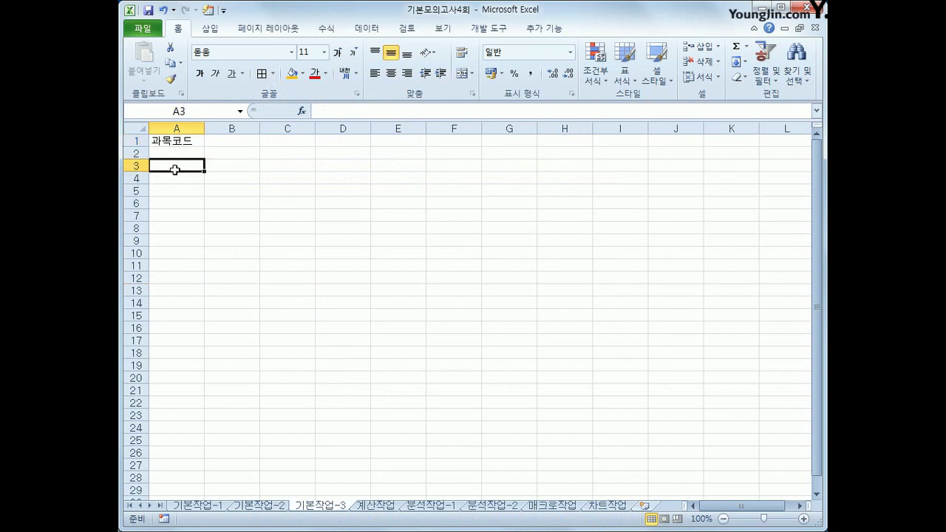
pyautogui.click(363, 30)
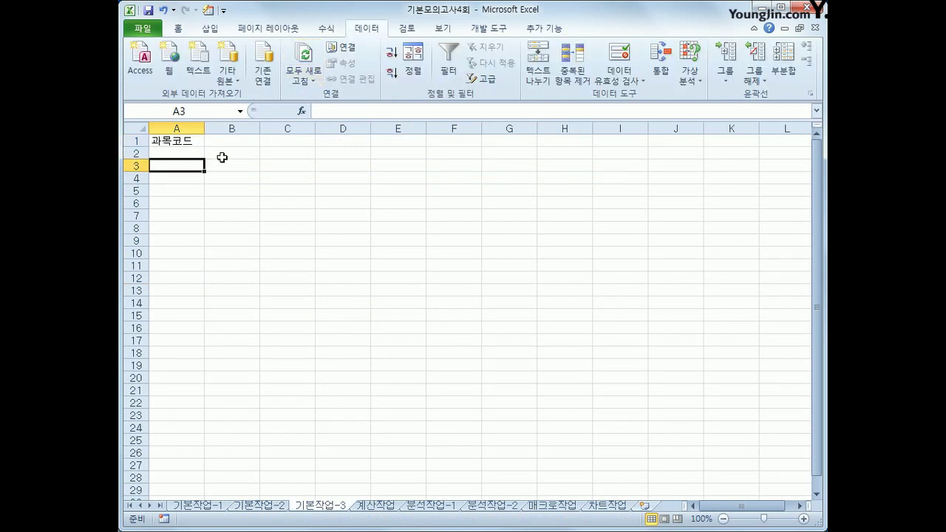
pyautogui.click(199, 78)
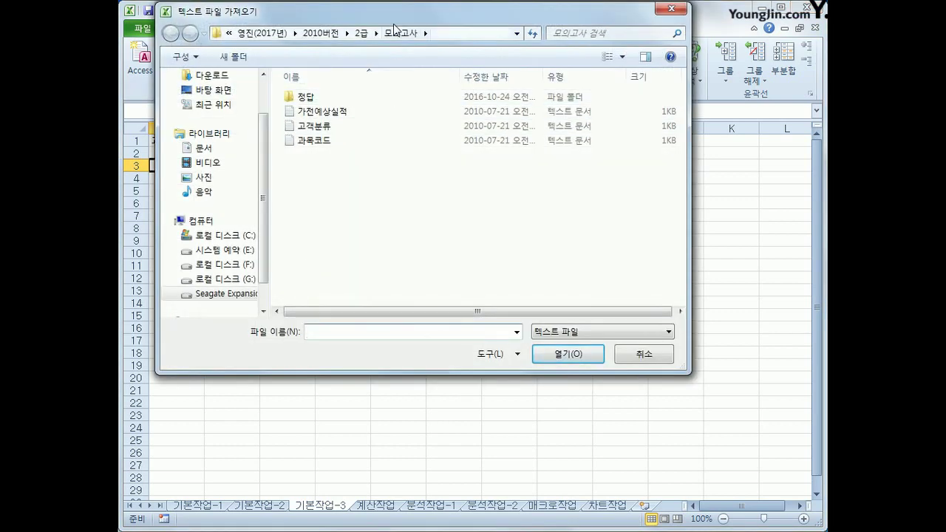
pyautogui.moveTo(393, 24); pyautogui.dragTo(425, 59)
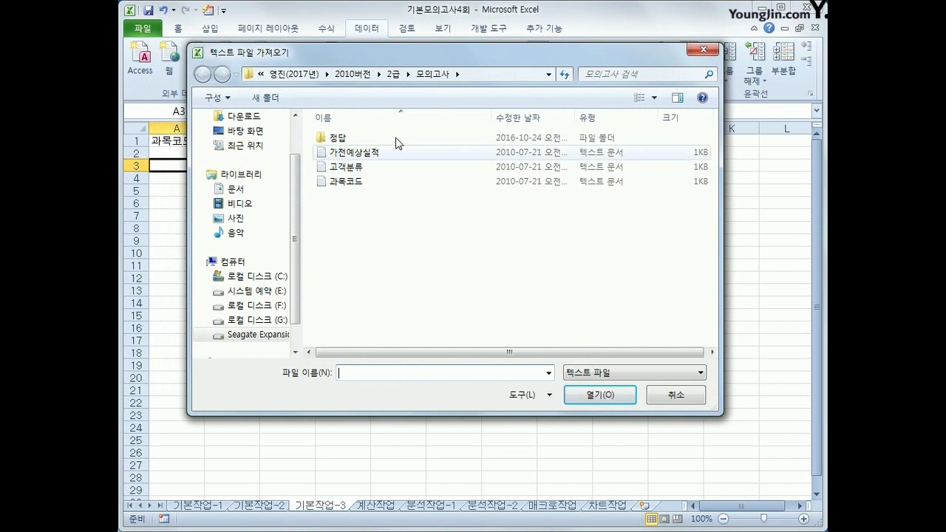
pyautogui.click(351, 185)
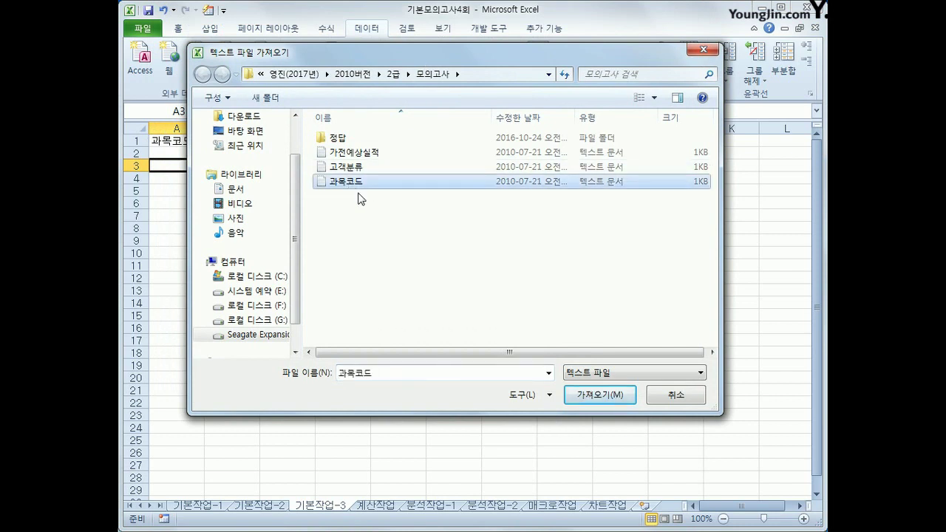
pyautogui.click(580, 399)
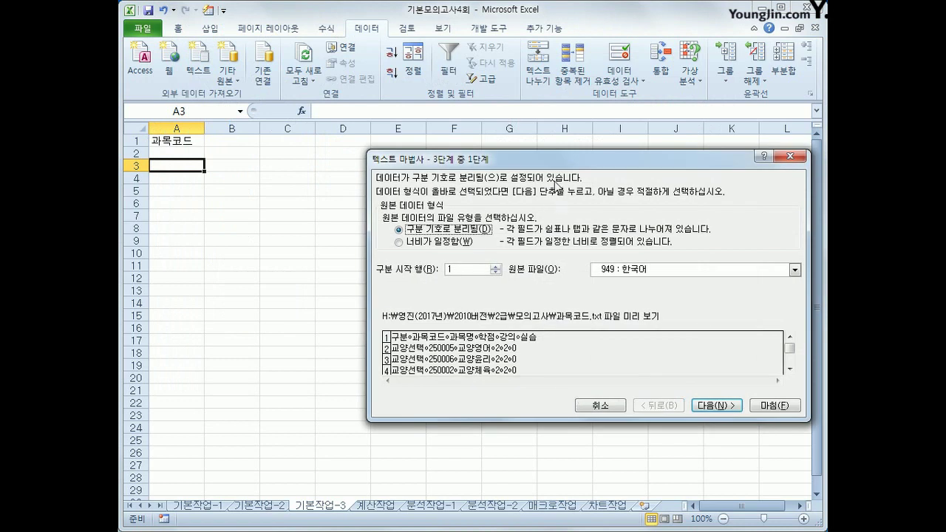
# Import the text as tab-delimited data with general column format, placing it at cell A3 of the existing worksheet
pyautogui.moveTo(548, 154); pyautogui.dragTo(484, 142)
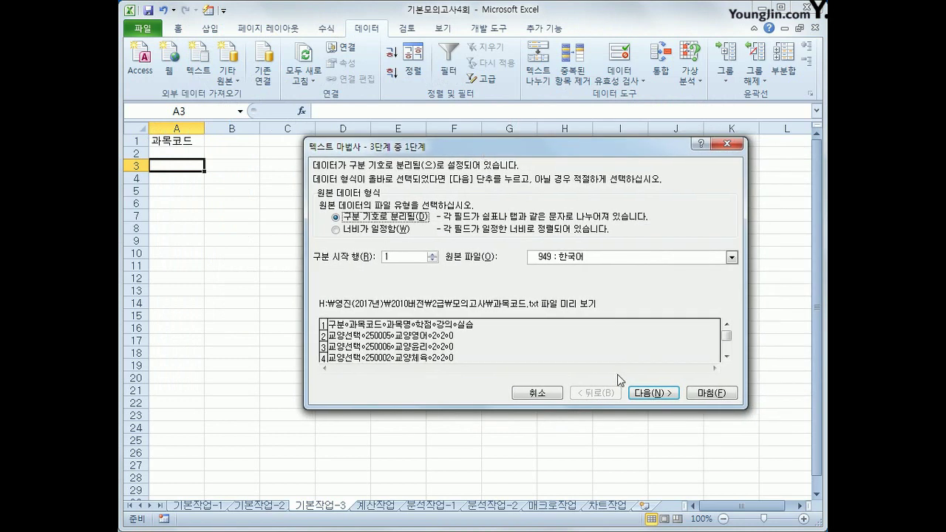
pyautogui.click(652, 394)
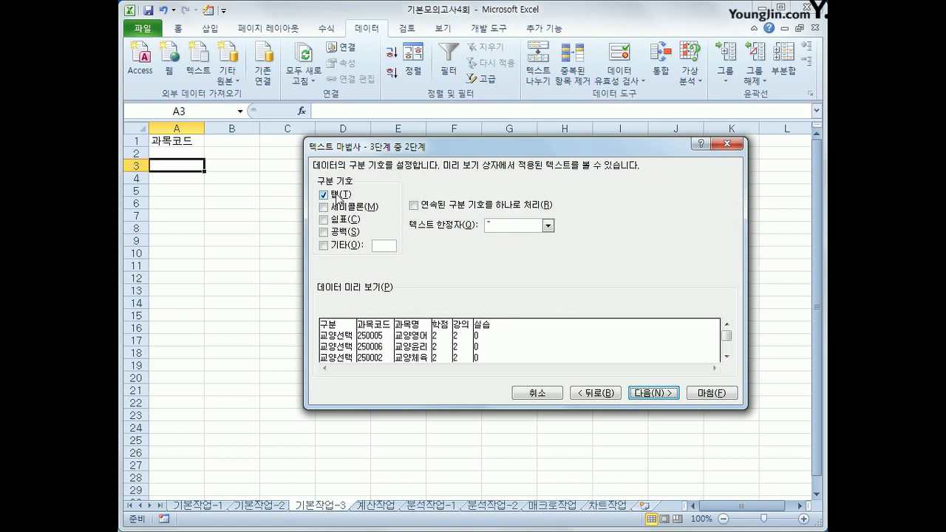
pyautogui.click(670, 398)
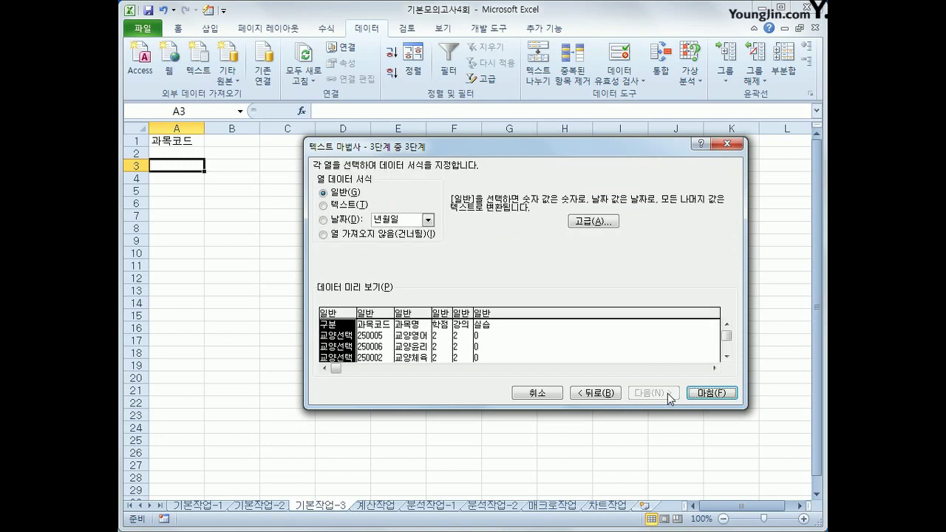
pyautogui.click(720, 395)
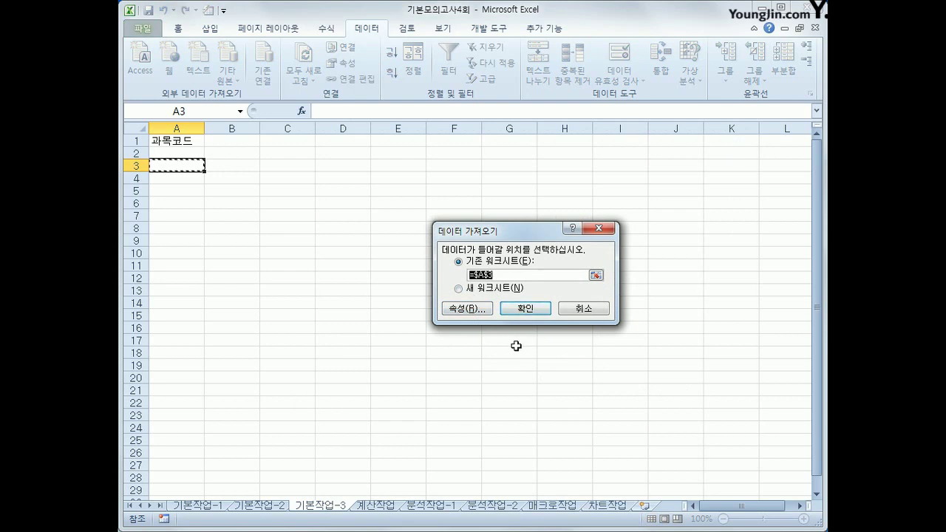
pyautogui.click(541, 310)
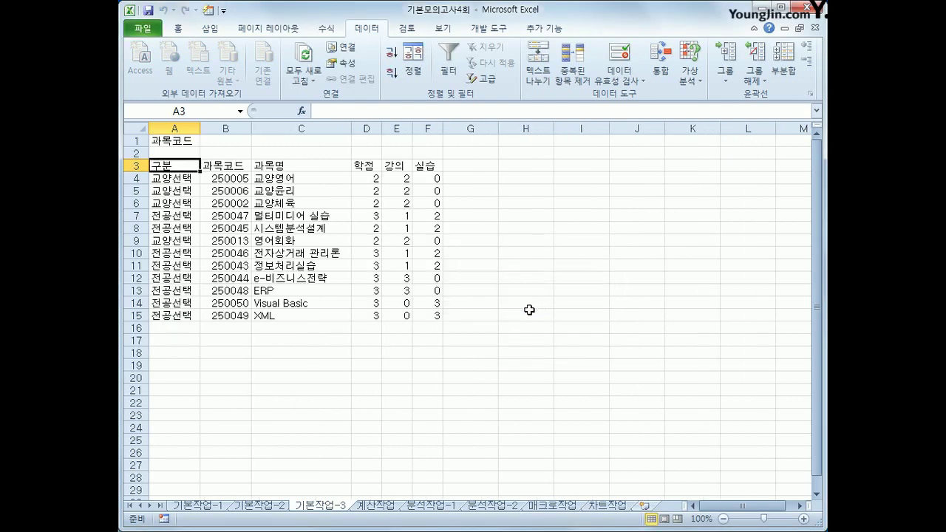
# On the 계산작업 sheet, enter =DAY(B3) in cell C3 of the 도서반납일 column and fill it down to C10
pyautogui.click(380, 506)
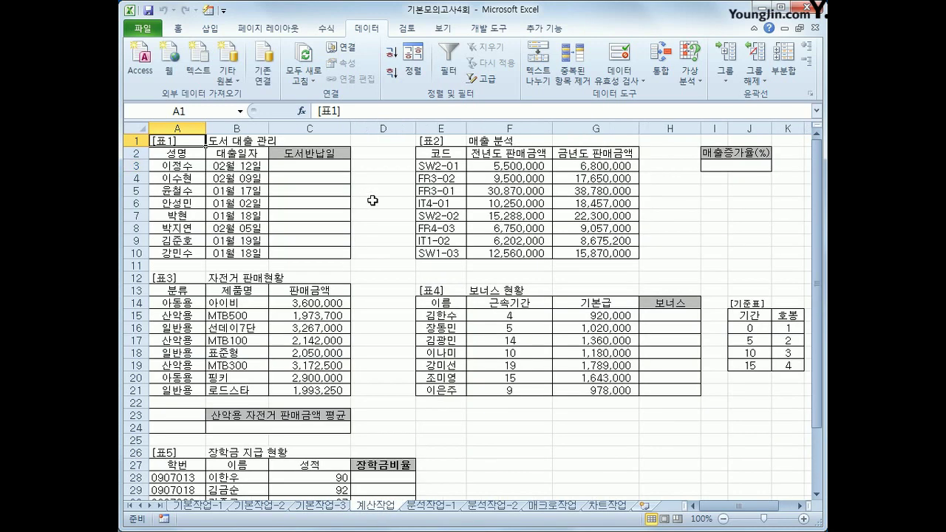
pyautogui.click(308, 163)
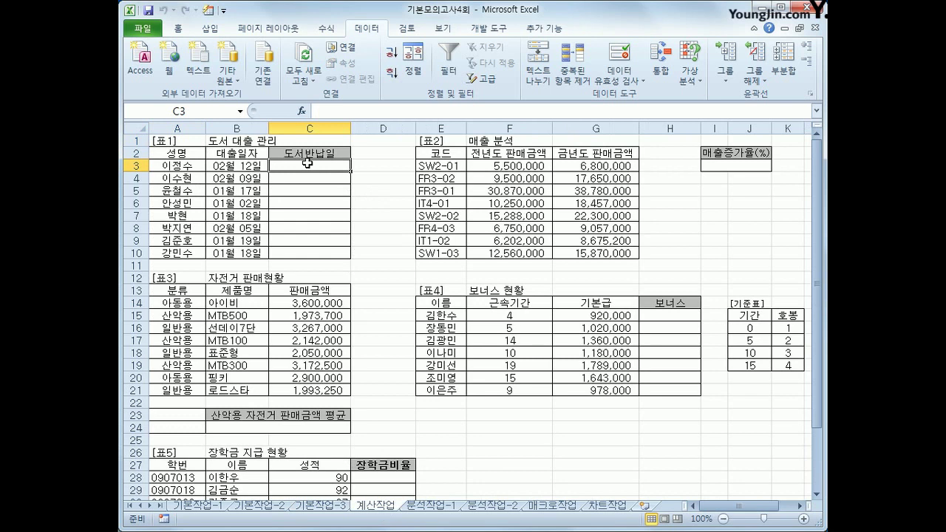
pyautogui.moveTo(248, 167); pyautogui.dragTo(250, 249)
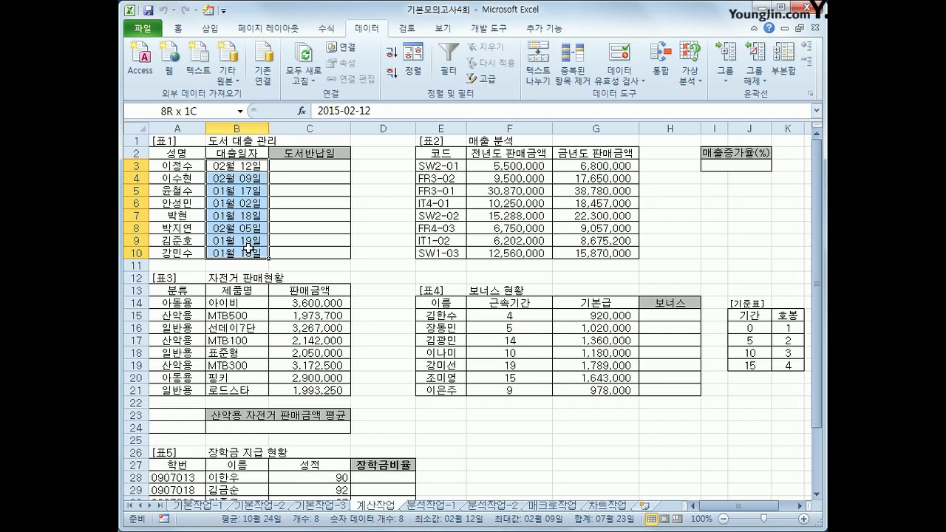
pyautogui.moveTo(249, 248); pyautogui.dragTo(249, 248)
pyautogui.click(330, 171)
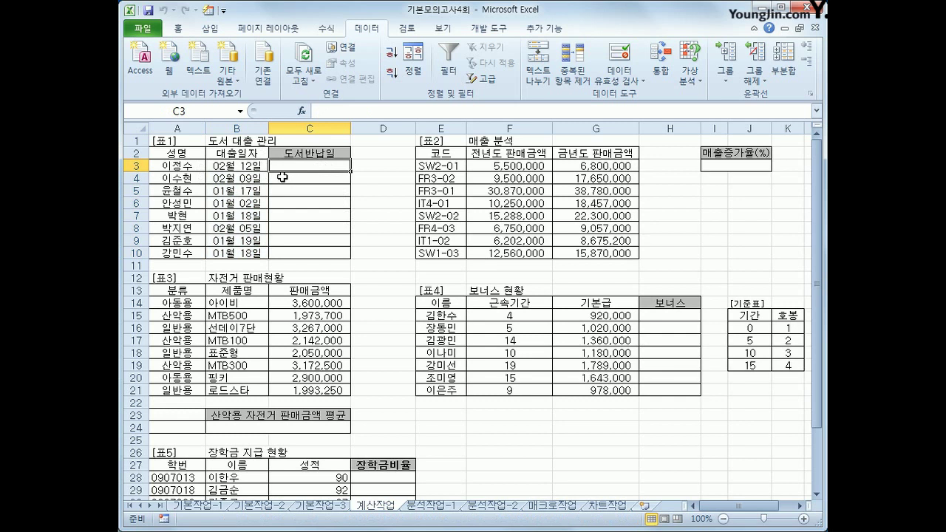
pyautogui.write('=')
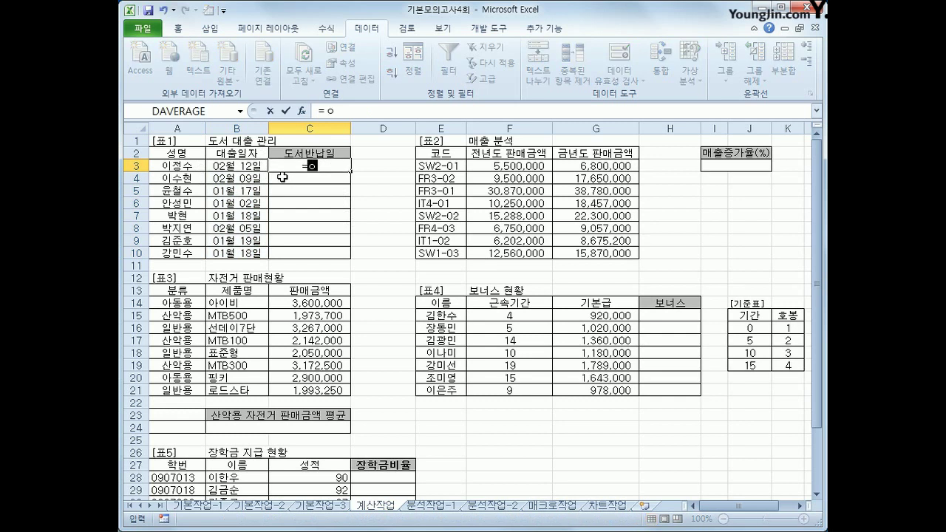
pyautogui.write('day')
pyautogui.press('Tab')
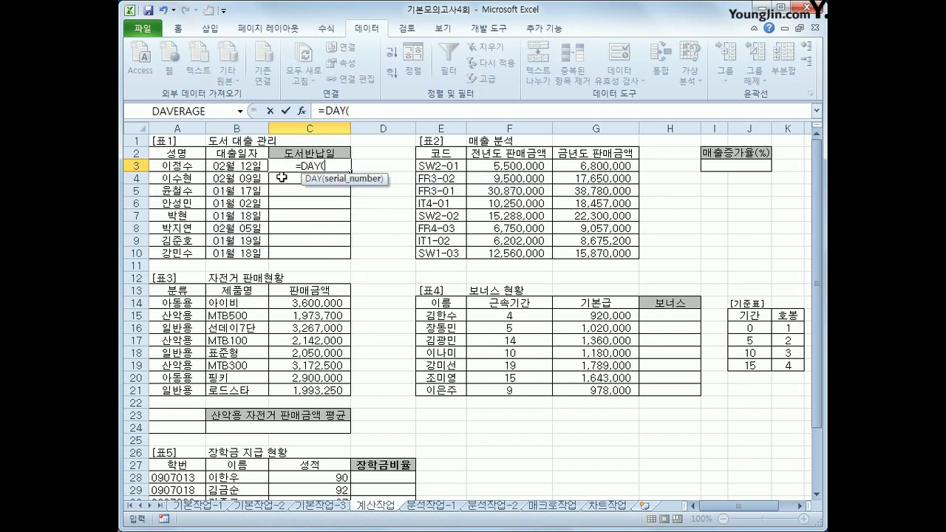
pyautogui.click(233, 168)
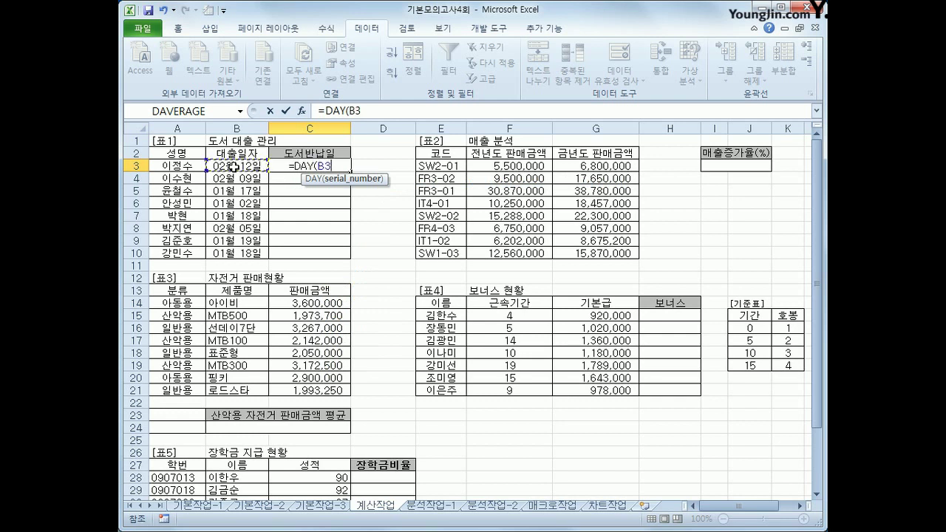
pyautogui.write(')')
pyautogui.press('Return')
pyautogui.click(323, 172)
pyautogui.moveTo(352, 171); pyautogui.dragTo(346, 255)
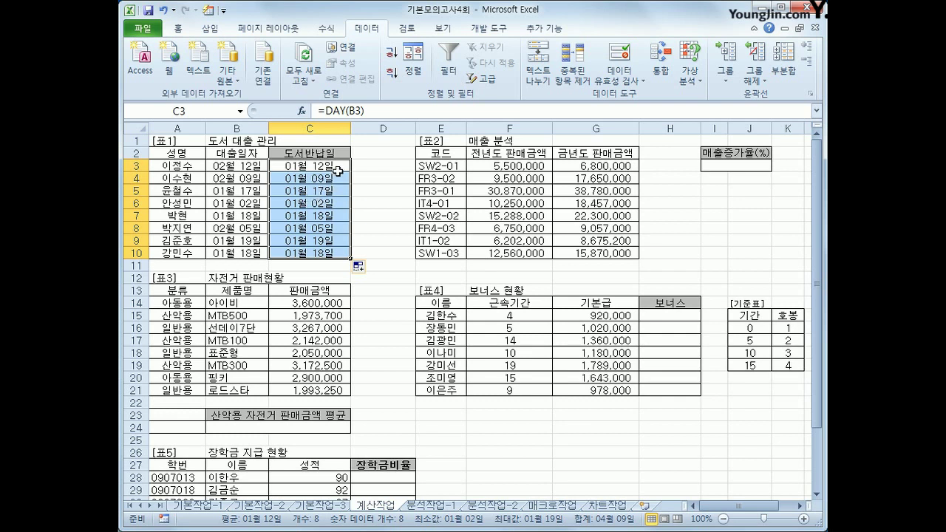
# Extend the formula in C3 to =IF(DAY(B3)>=15,B3+10,B3+7)
pyautogui.click(319, 164)
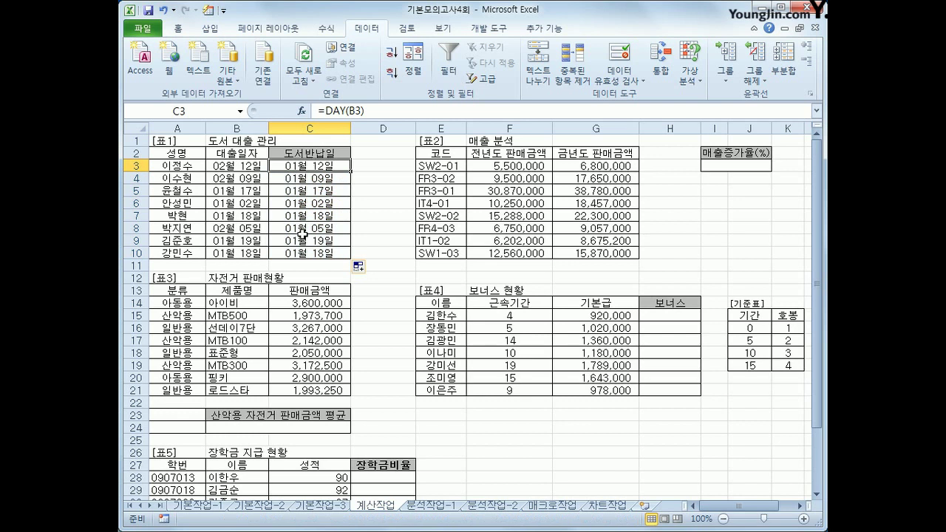
pyautogui.click(326, 111)
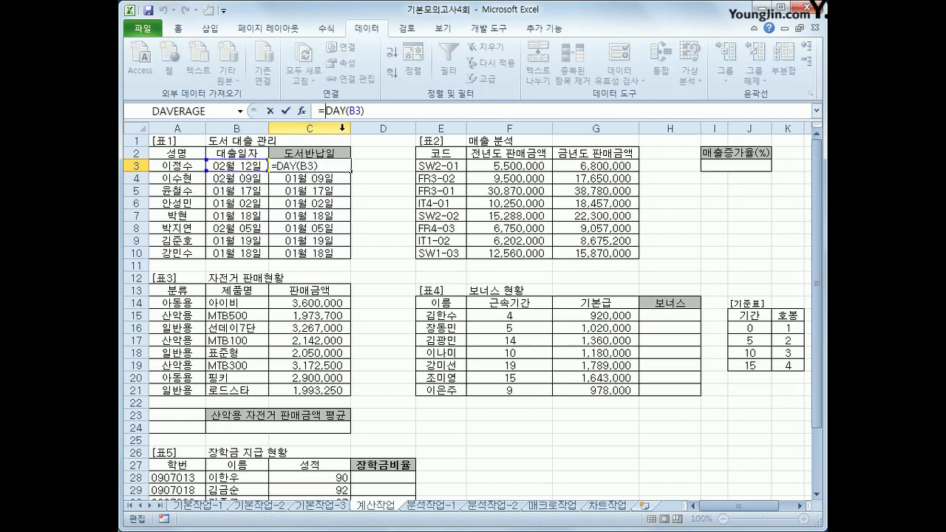
pyautogui.write('if(DAY(B3)')
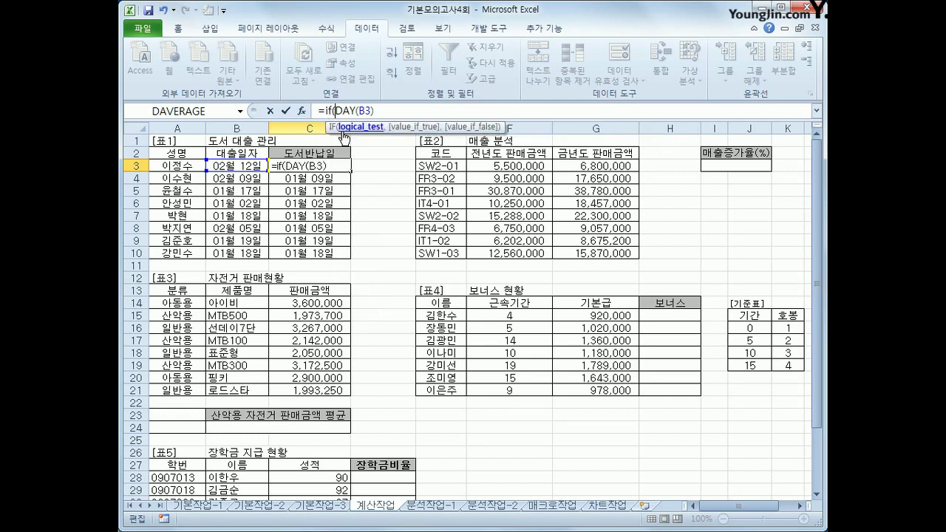
pyautogui.write('>=15,')
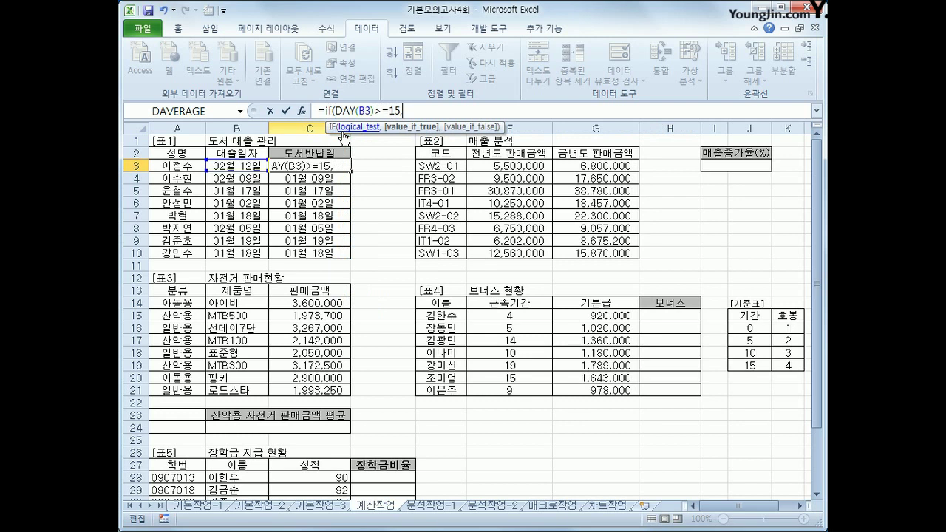
pyautogui.click(234, 168)
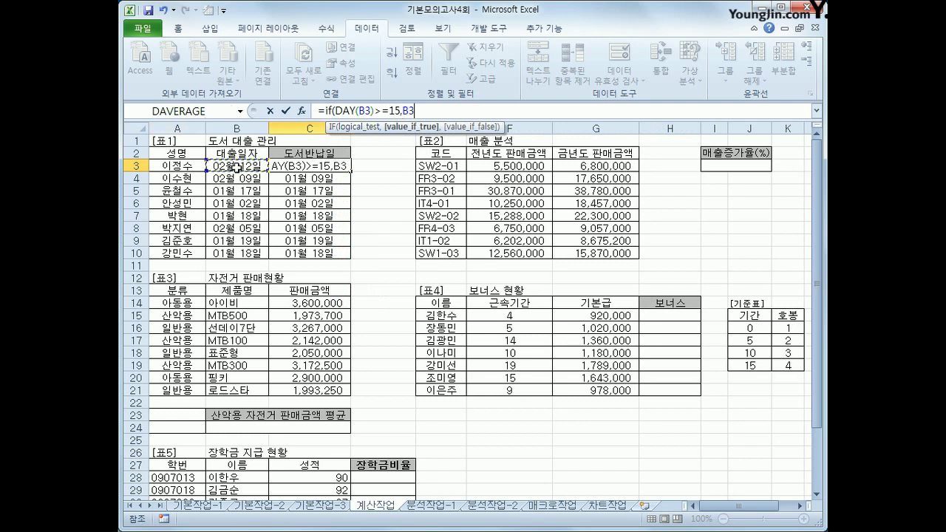
pyautogui.write('+10')
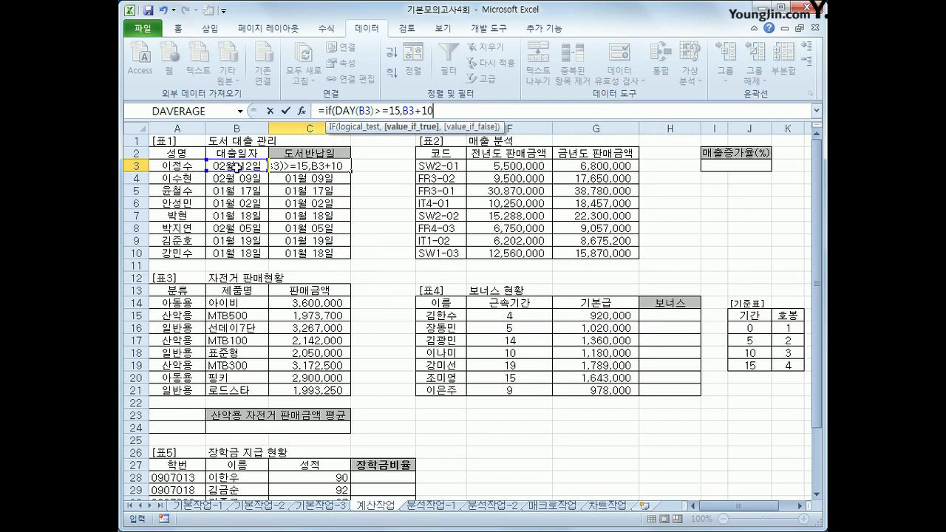
pyautogui.write(',')
pyautogui.click(233, 168)
pyautogui.write('+7)')
pyautogui.press('Return')
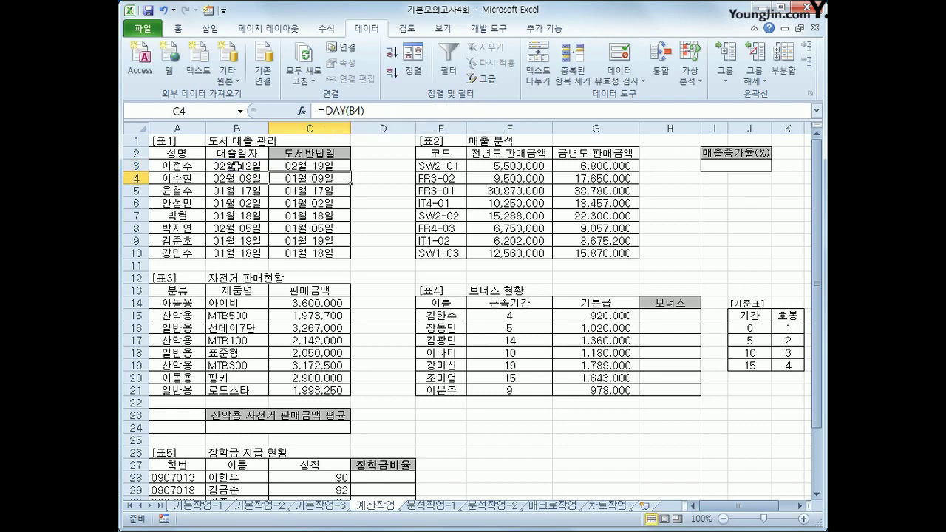
# Fill the IF formula from C3 down through C10 in the 도서반납일 column
pyautogui.click(326, 168)
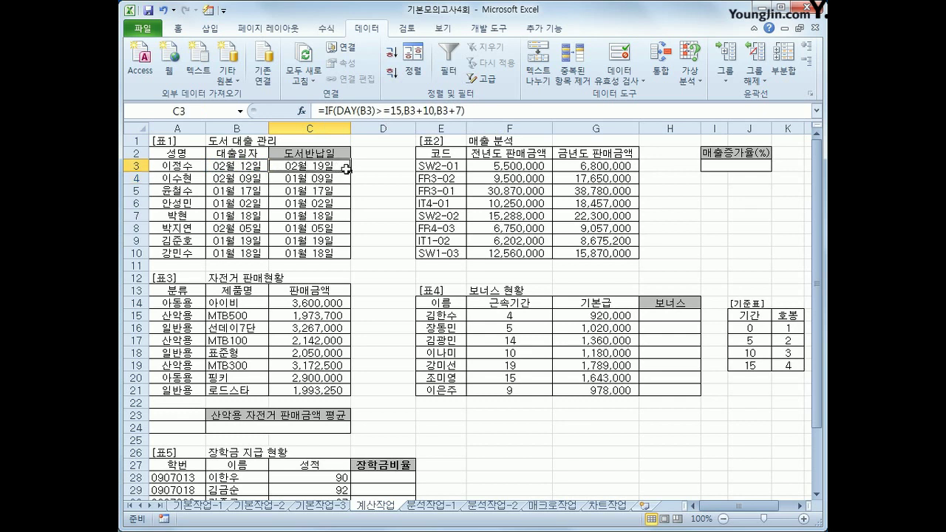
pyautogui.moveTo(350, 172); pyautogui.dragTo(343, 255)
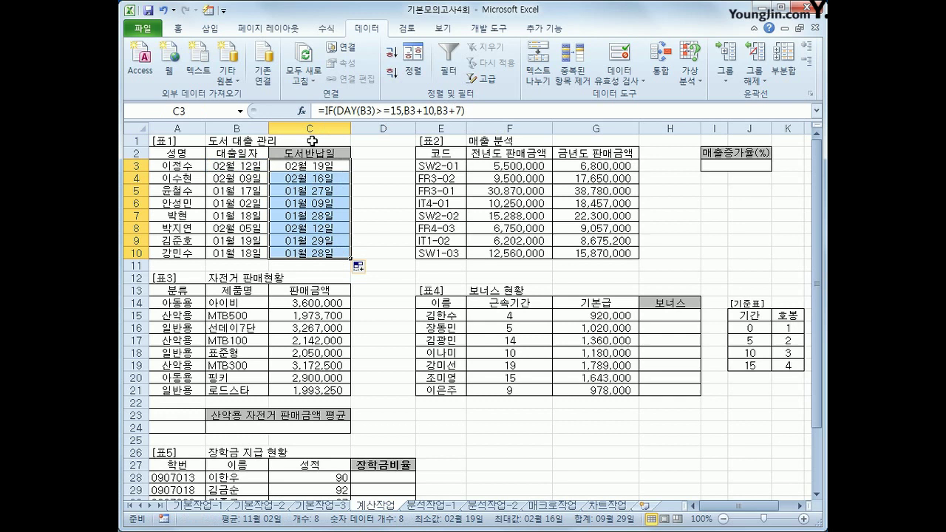
pyautogui.click(311, 167)
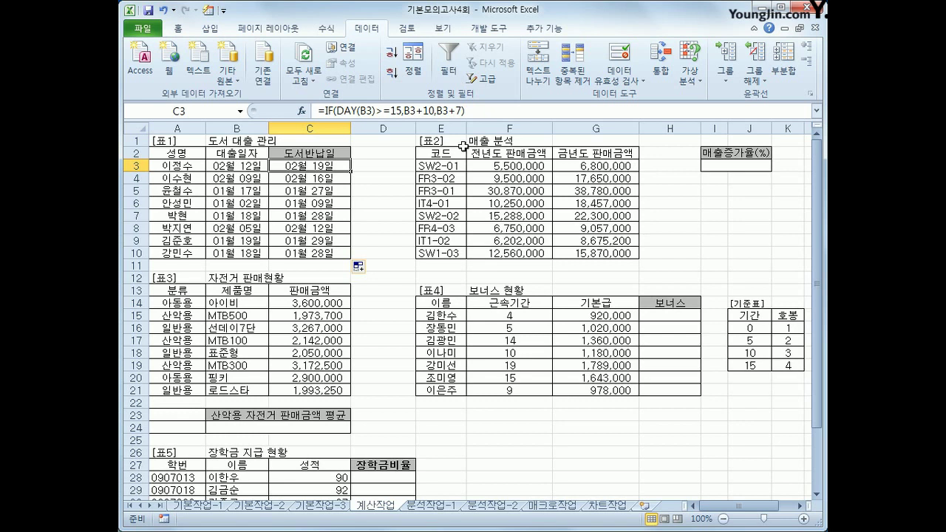
# In the 매출증가율(%) cell I3, enter the formula =SUM(F3:F10)/SUM(G3:G10)*100
pyautogui.click(711, 165)
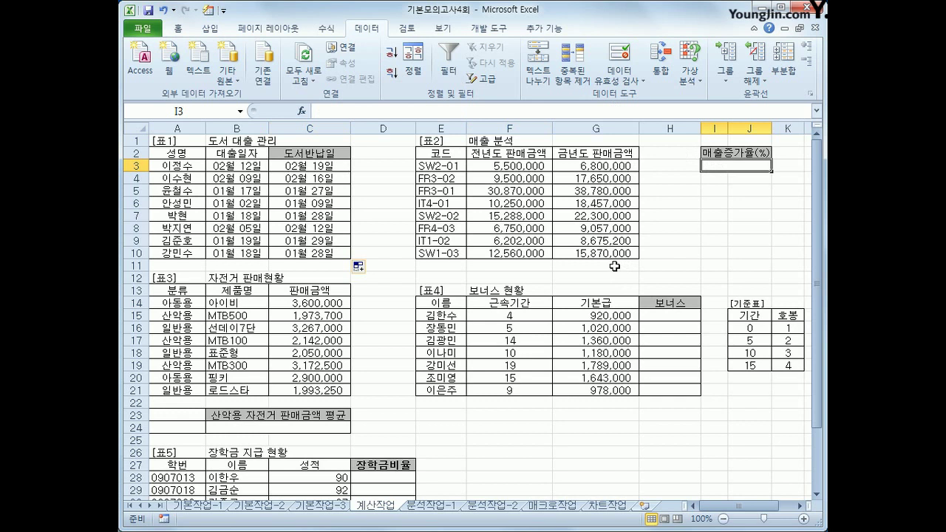
pyautogui.click(522, 167)
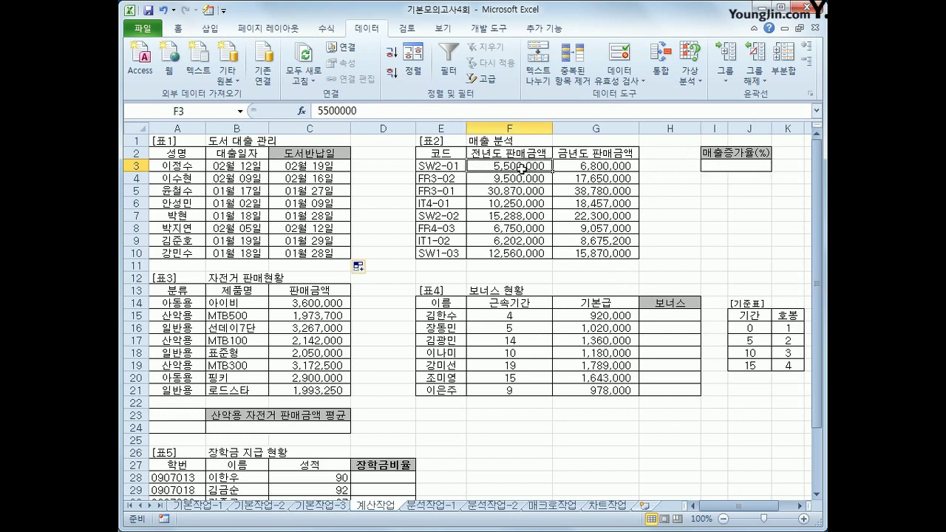
pyautogui.click(580, 179)
pyautogui.click(579, 164)
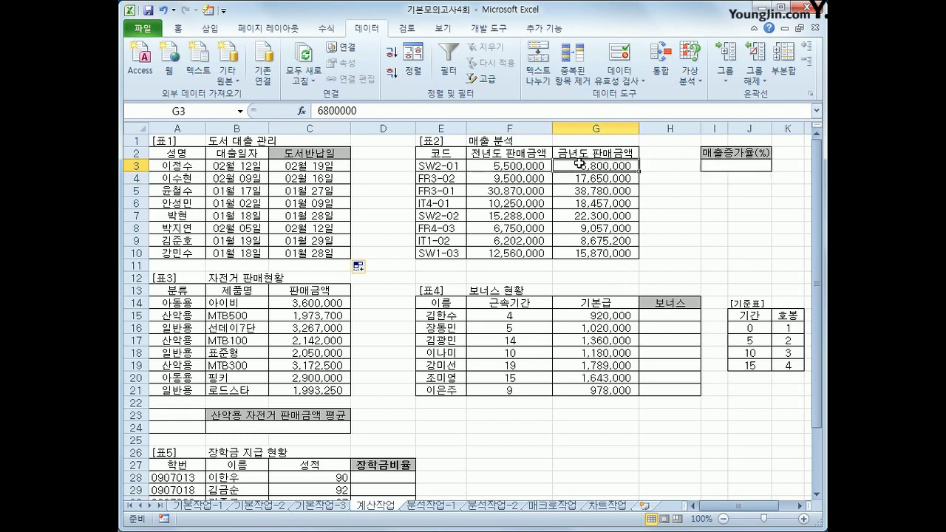
pyautogui.click(716, 165)
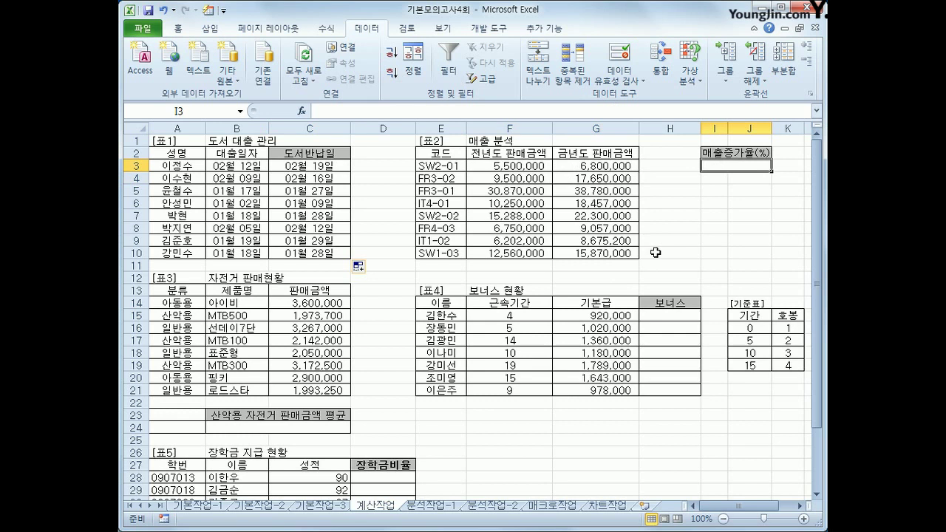
pyautogui.write('=')
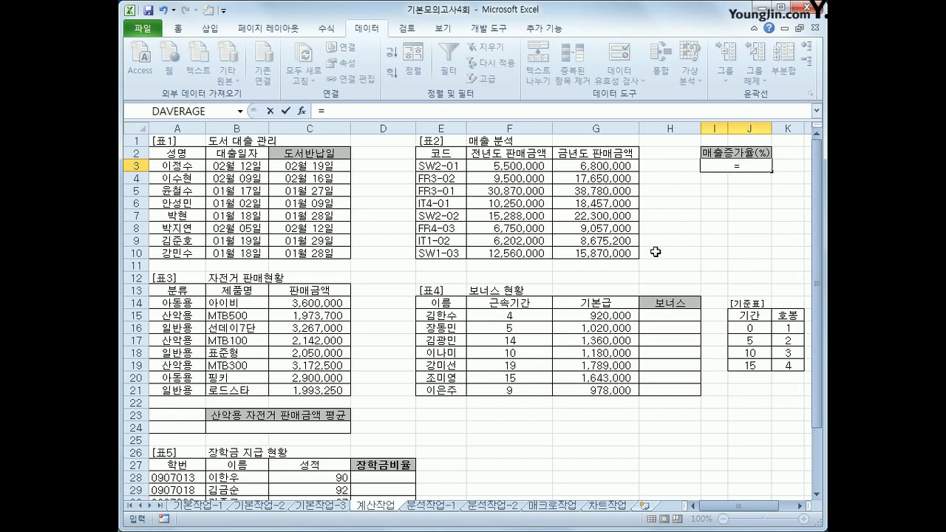
pyautogui.write('sum(')
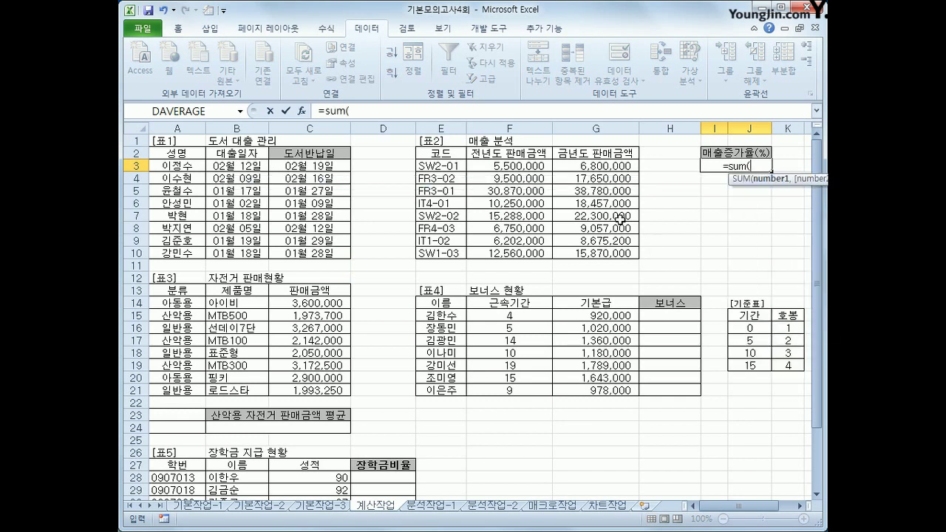
pyautogui.moveTo(521, 166); pyautogui.dragTo(521, 255)
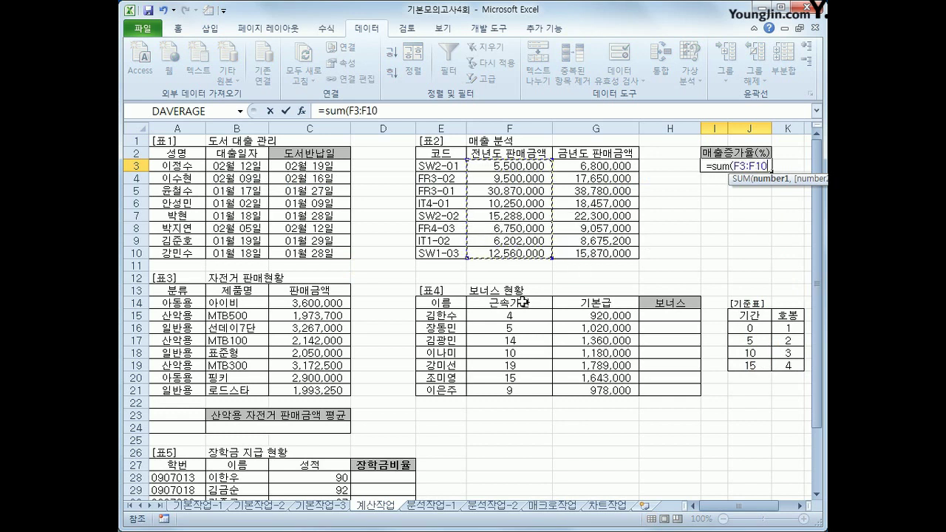
pyautogui.write(')/')
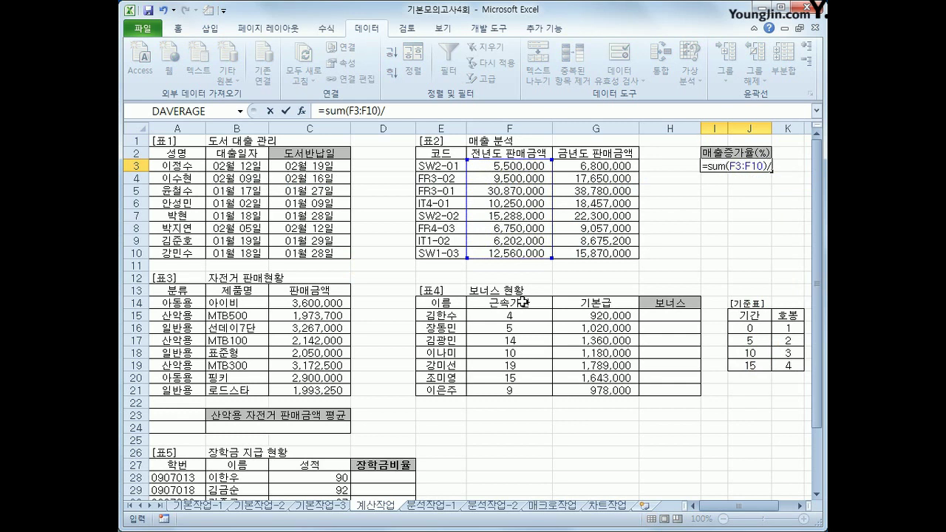
pyautogui.write('sum(')
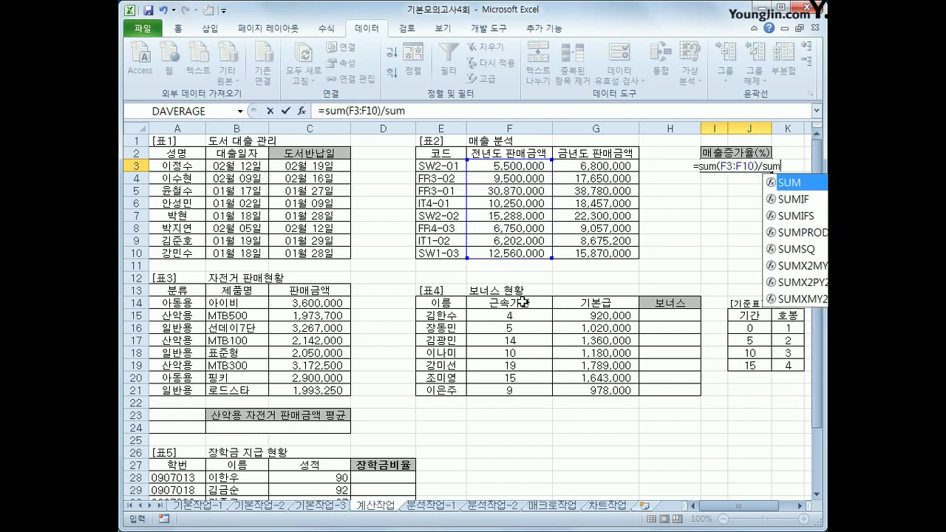
pyautogui.moveTo(590, 166); pyautogui.dragTo(595, 250)
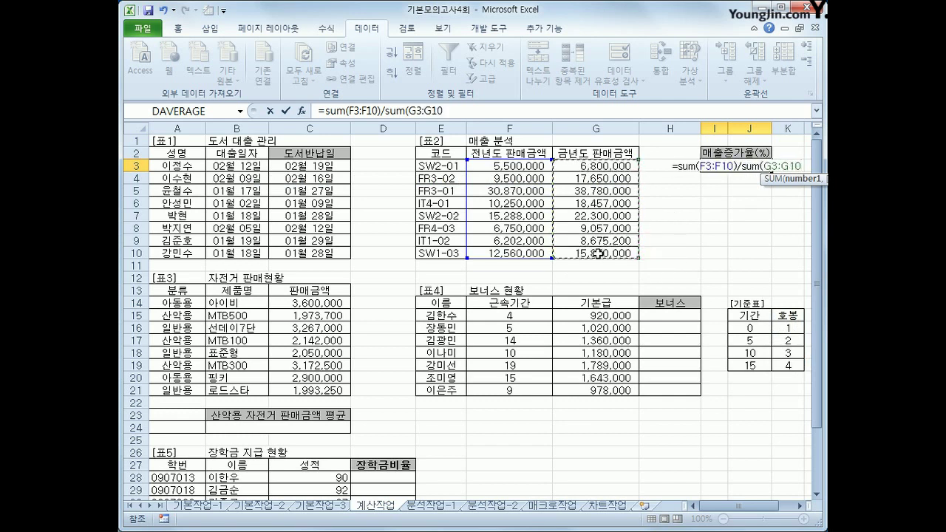
pyautogui.write(')')
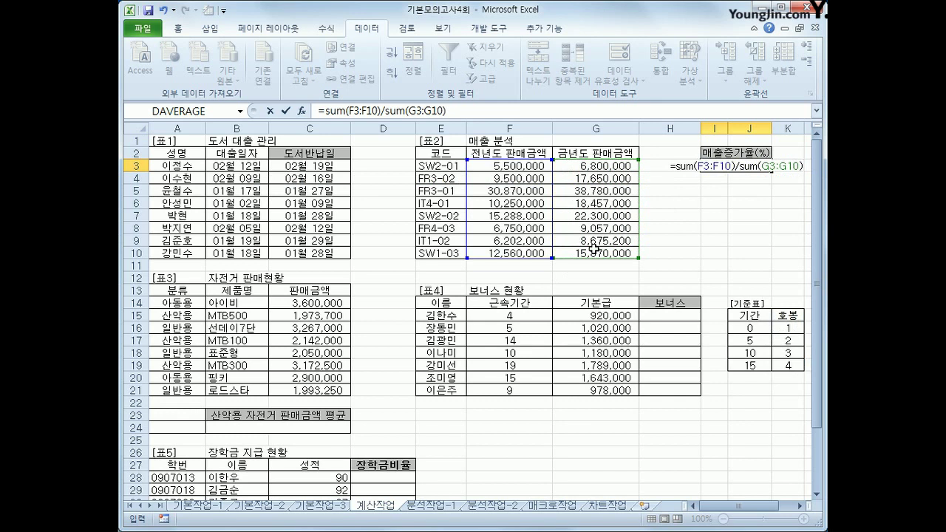
pyautogui.write('*100')
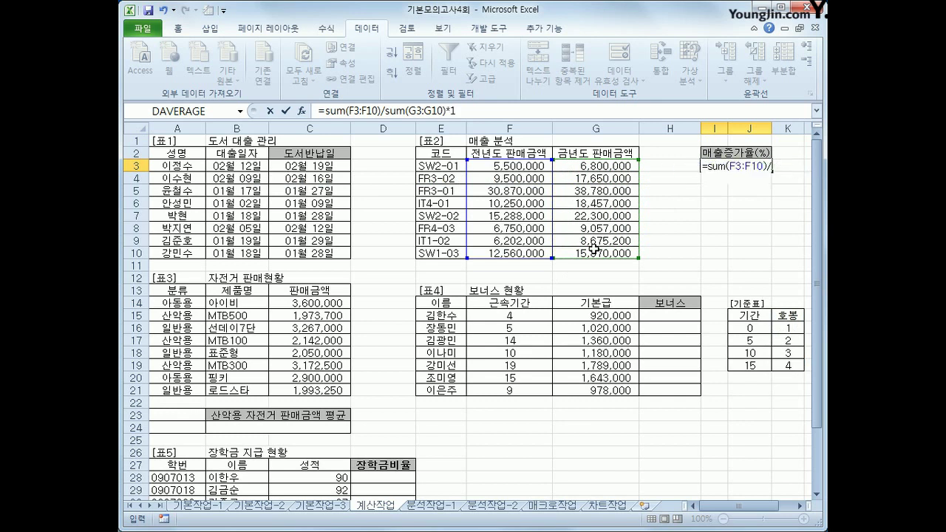
pyautogui.press('Return')
# Wrap the I3 formula in ROUND with one decimal place, giving =ROUND(SUM(F3:F10)/SUM(G3:G10)*100,1)
pyautogui.press('Up')
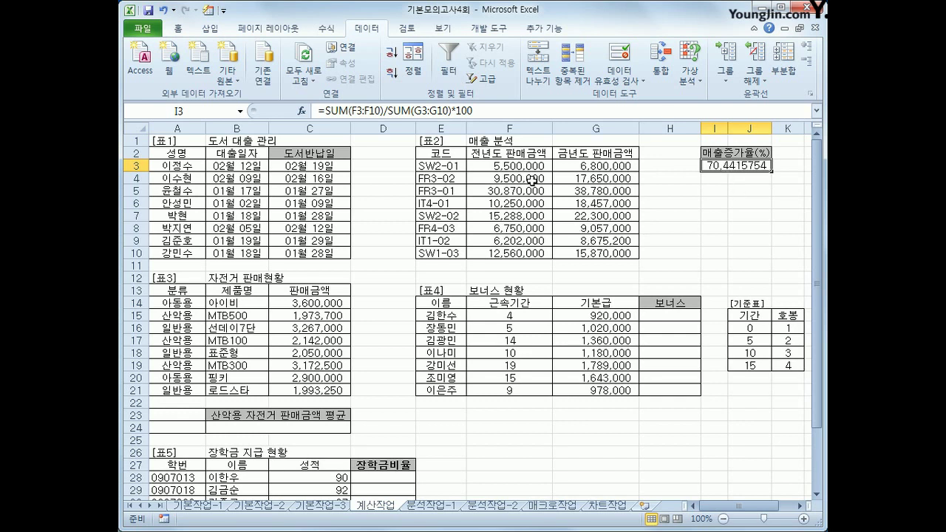
pyautogui.click(326, 110)
pyautogui.write('ROUND(')
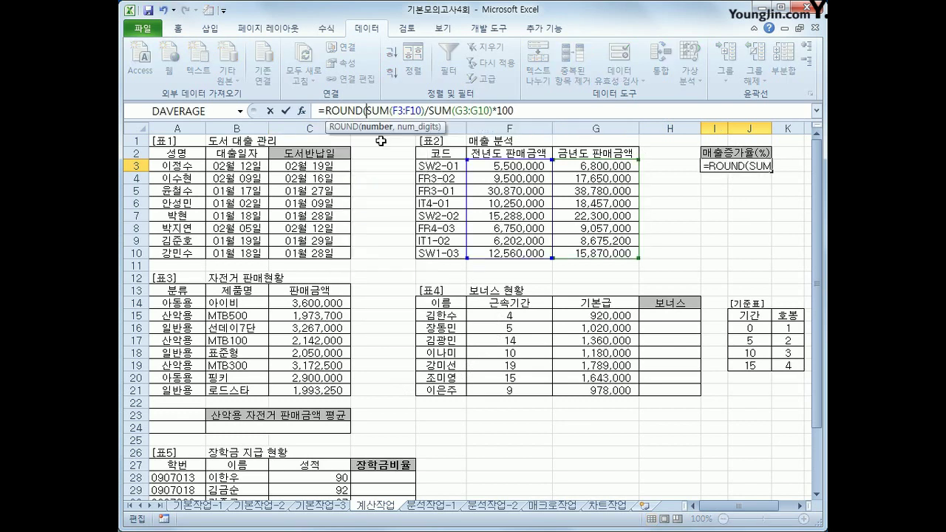
pyautogui.press('End')
pyautogui.write(',1)')
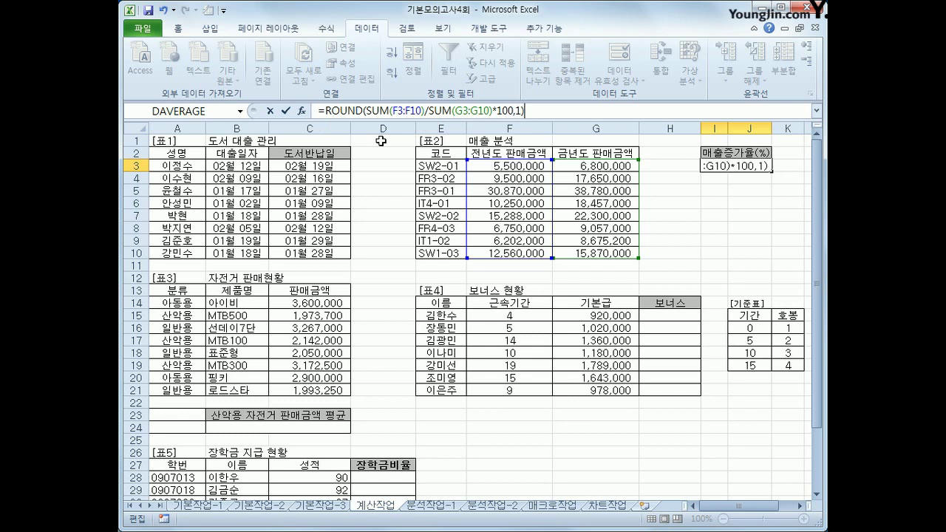
pyautogui.press('Return')
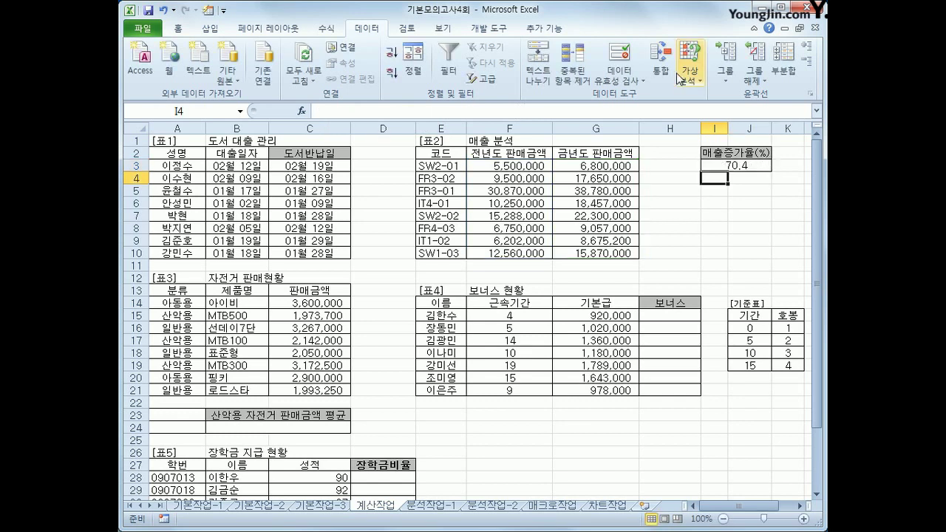
pyautogui.click(729, 164)
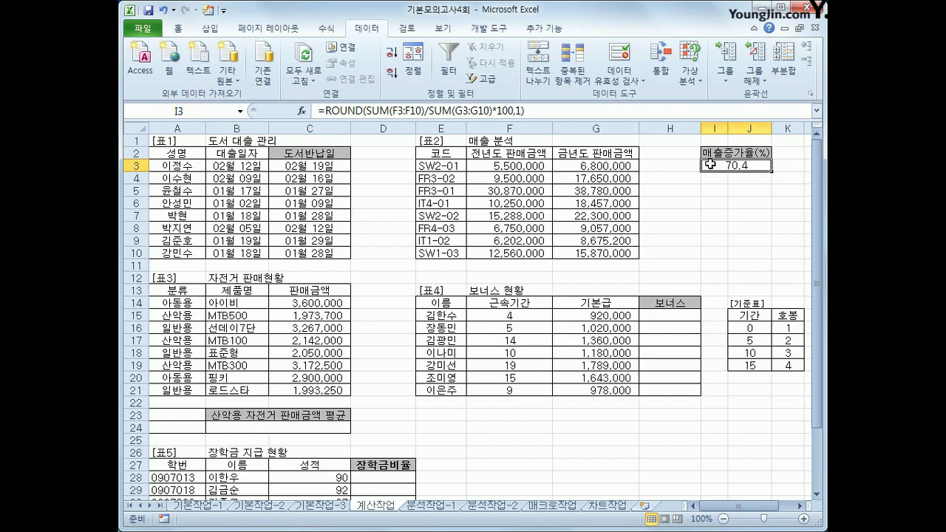
# Enter the criteria for the 산악용 average in A23:A24, with 분류 in A23 and 산악용 in A24
pyautogui.click(172, 415)
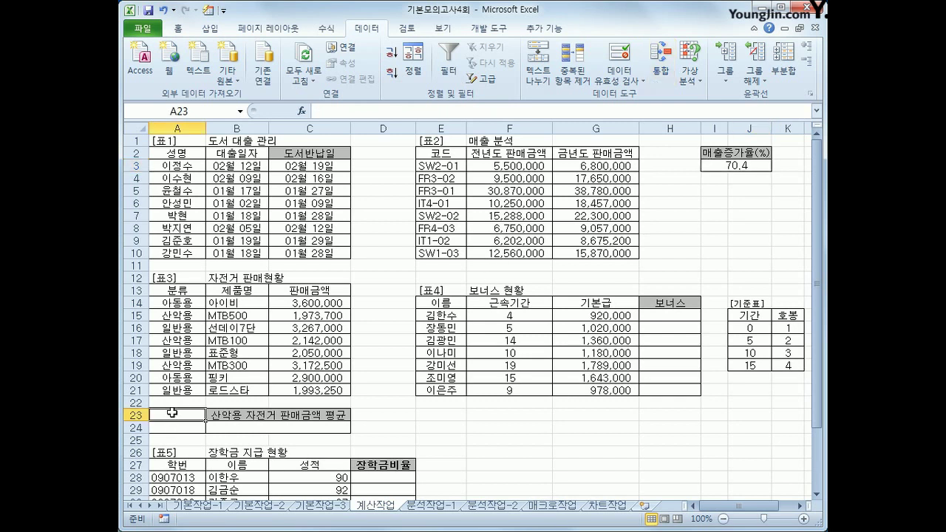
pyautogui.write('분')
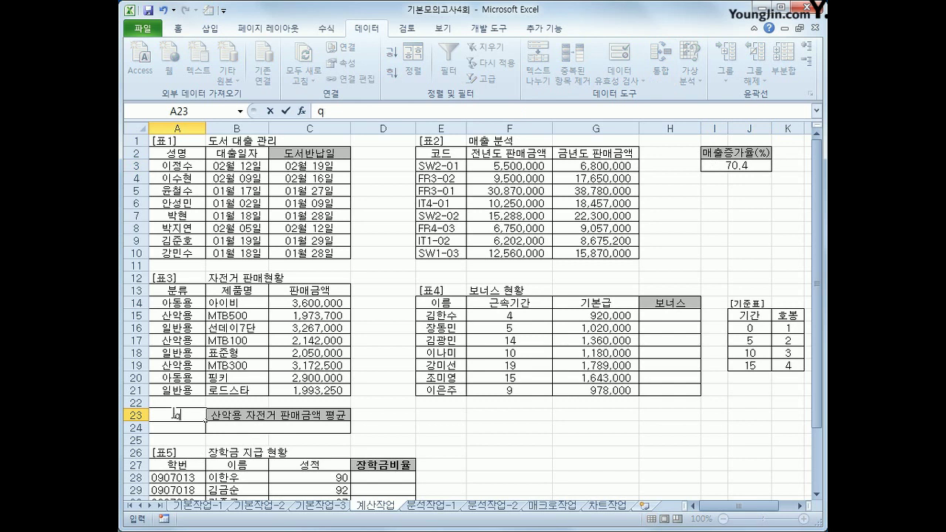
pyautogui.write('류')
pyautogui.press('Return')
pyautogui.write('산약용')
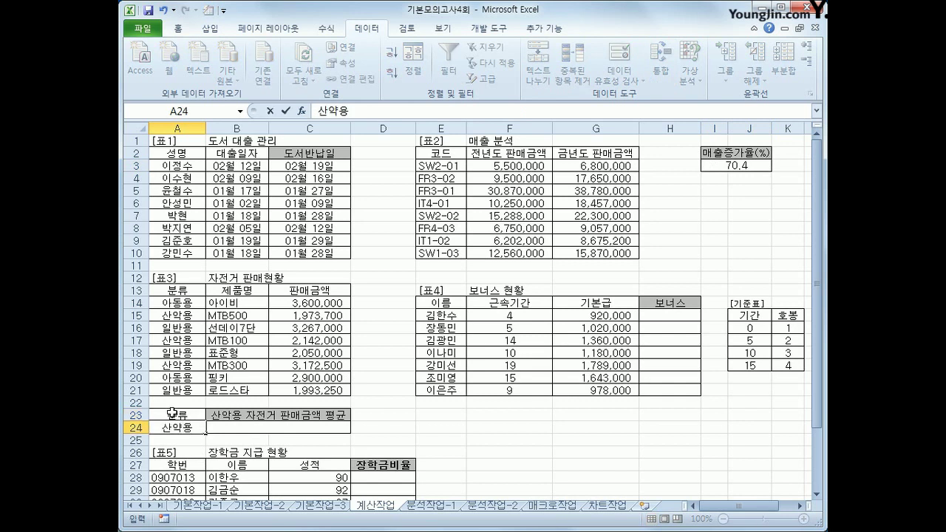
pyautogui.press('BackSpace')
pyautogui.press('BackSpace')
pyautogui.write('악용')
pyautogui.press('Return')
pyautogui.moveTo(172, 412); pyautogui.dragTo(177, 428)
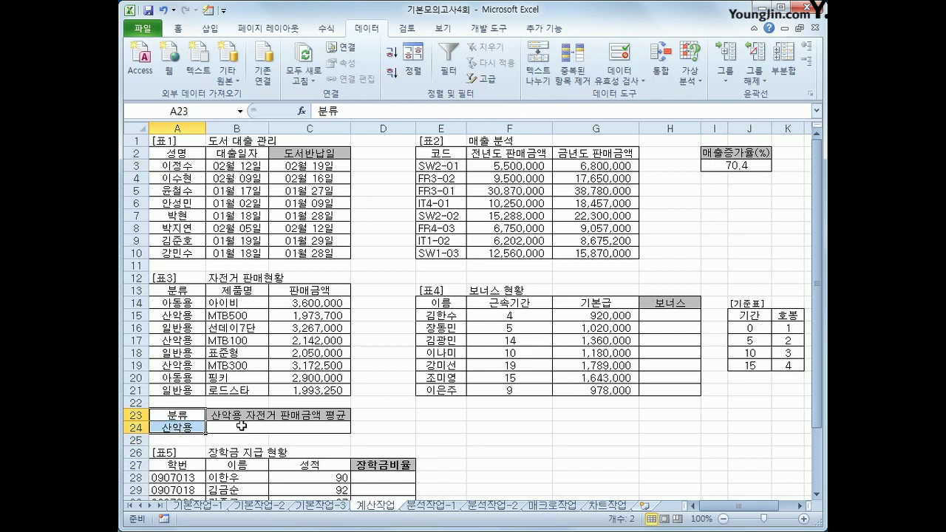
# In B24, insert the database function DAVERAGE with database A13:C21, field C13 and criteria A23:A24
pyautogui.click(235, 429)
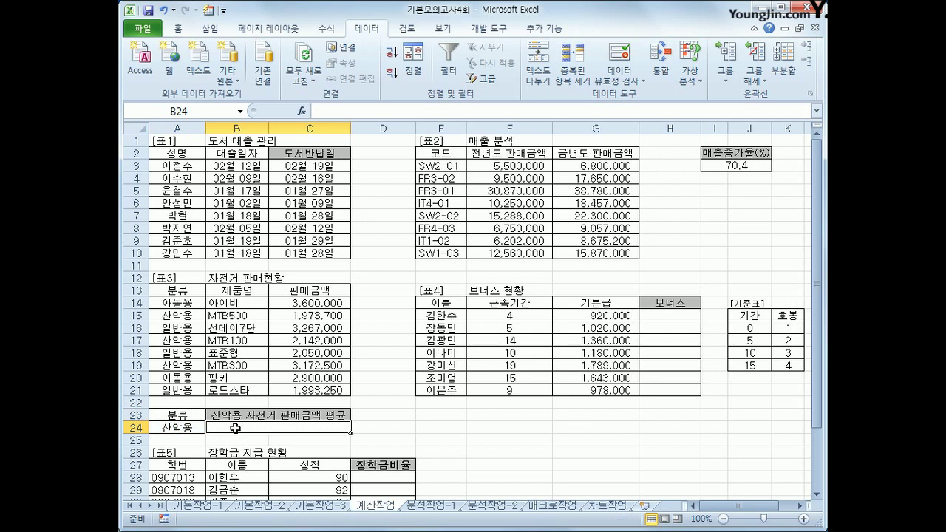
pyautogui.click(303, 110)
pyautogui.click(464, 220)
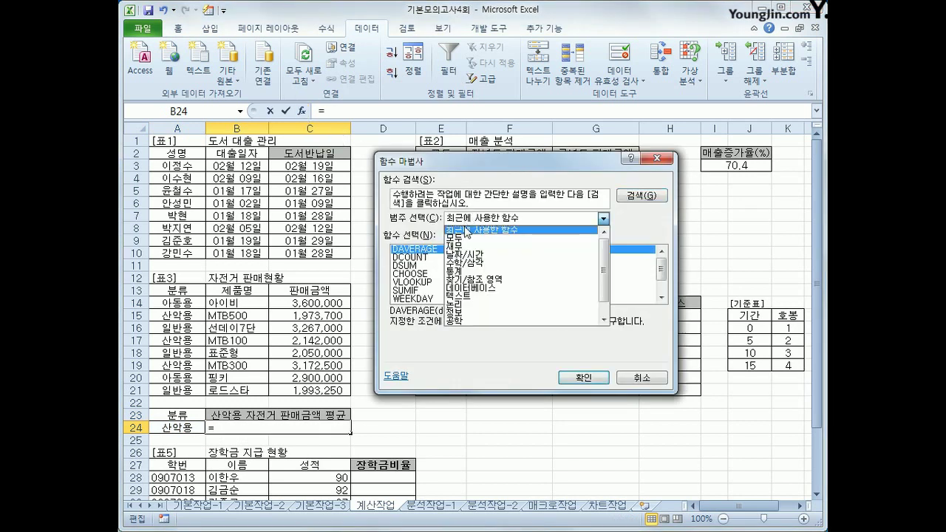
pyautogui.click(473, 289)
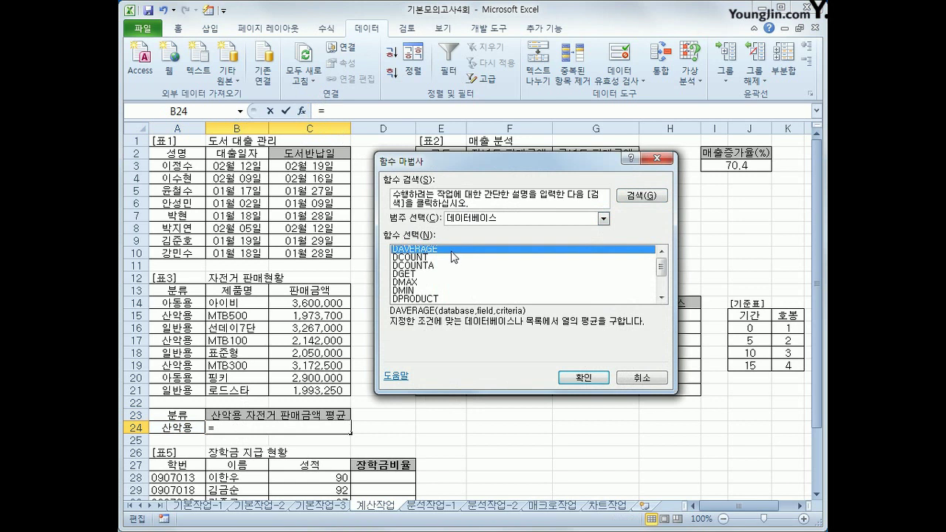
pyautogui.click(584, 378)
pyautogui.moveTo(184, 291); pyautogui.dragTo(314, 390)
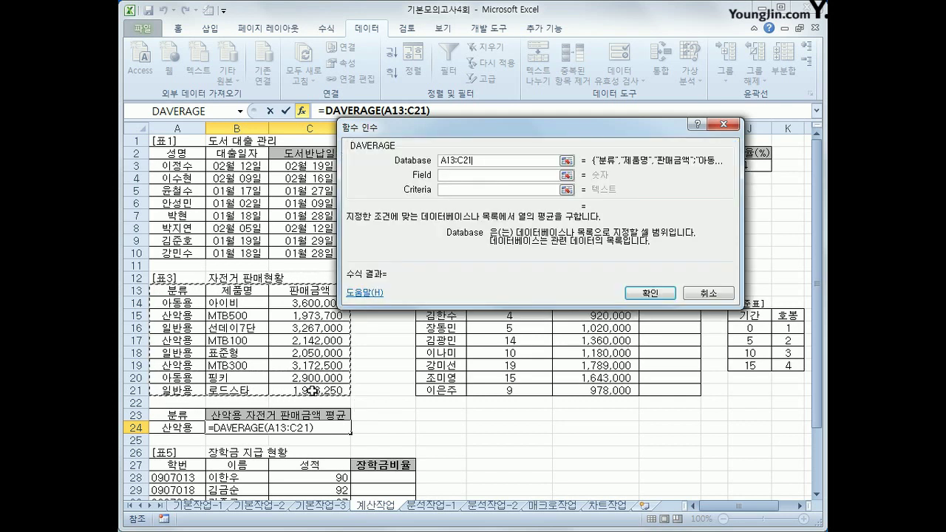
pyautogui.click(447, 175)
pyautogui.click(319, 294)
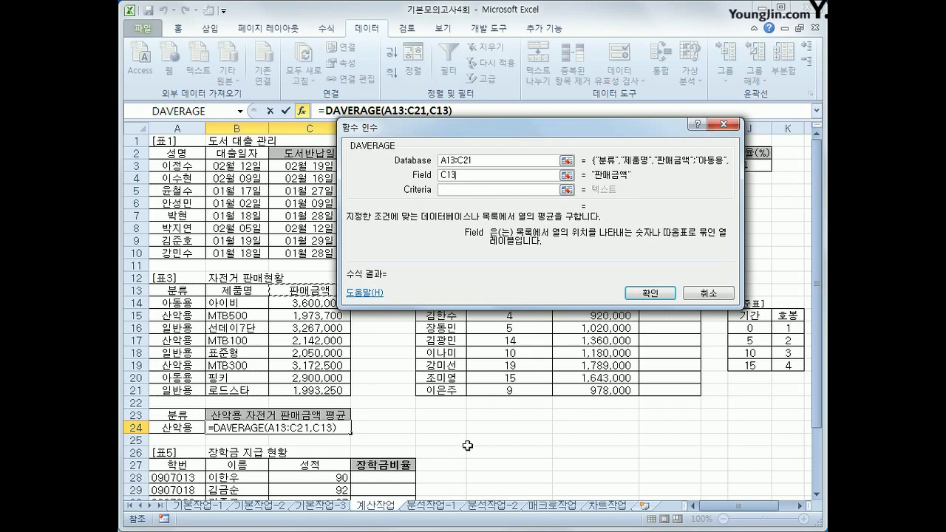
pyautogui.click(464, 191)
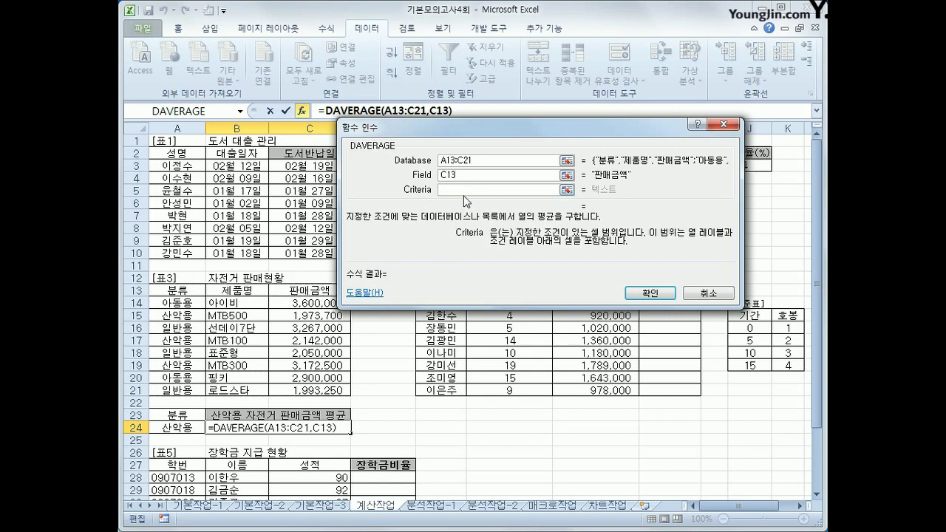
pyautogui.moveTo(167, 416); pyautogui.dragTo(167, 428)
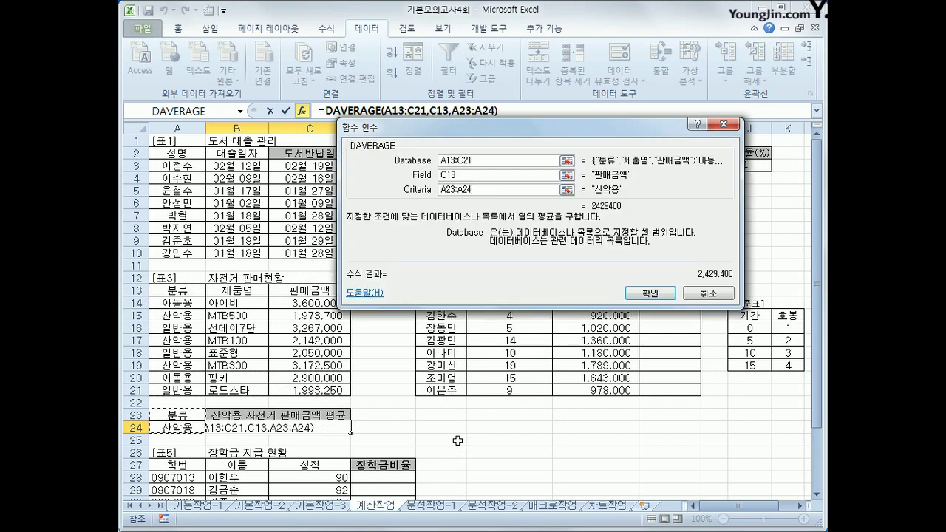
pyautogui.click(650, 292)
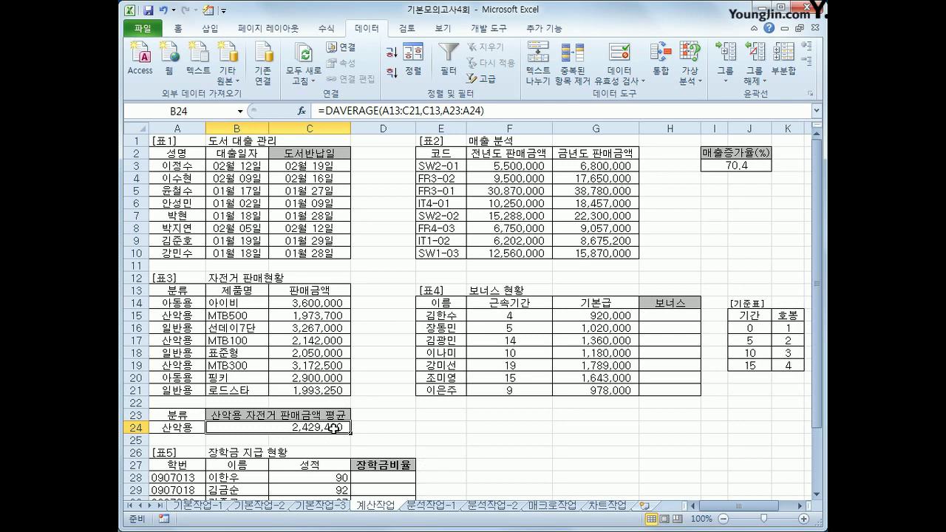
# Wrap the B24 formula in ROUNDDOWN with -3 digits, giving =ROUNDDOWN(DAVERAGE(A13:C21,C13,A23:A24),-3)
pyautogui.click(323, 111)
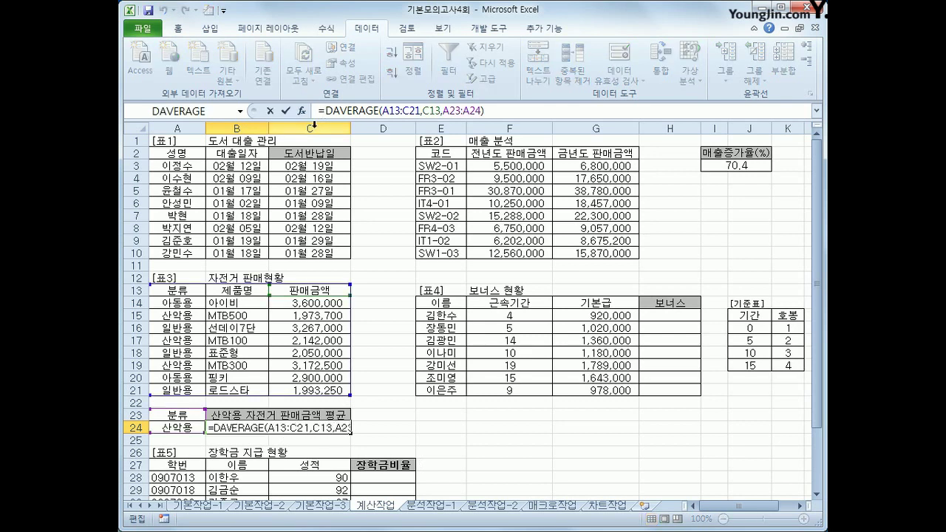
pyautogui.write('개')
pyautogui.press('BackSpace')
pyautogui.press('Hangul')
pyautogui.write('ro')
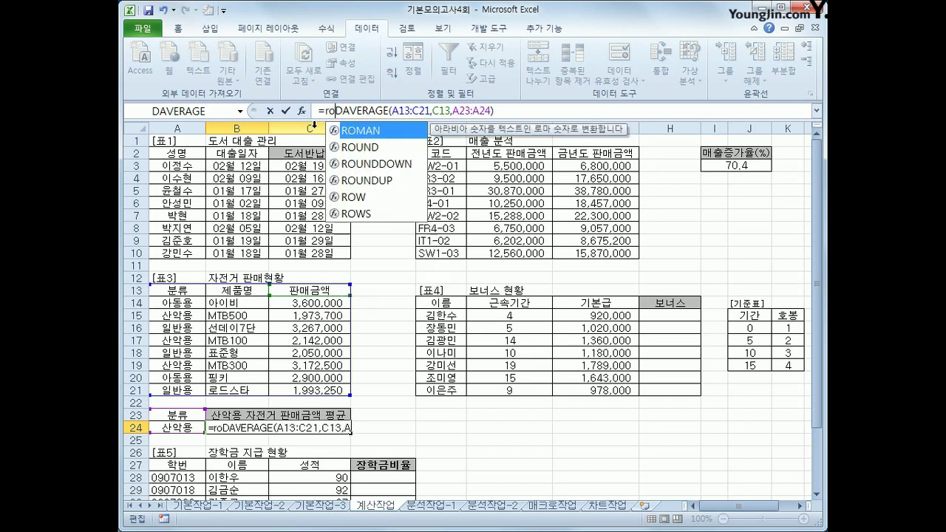
pyautogui.write('u')
pyautogui.press('Down')
pyautogui.press('Tab')
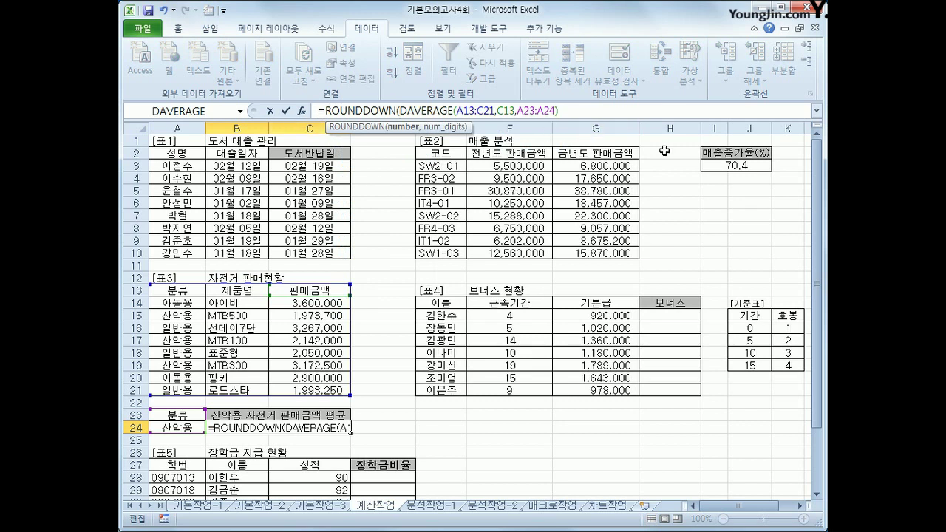
pyautogui.write(',')
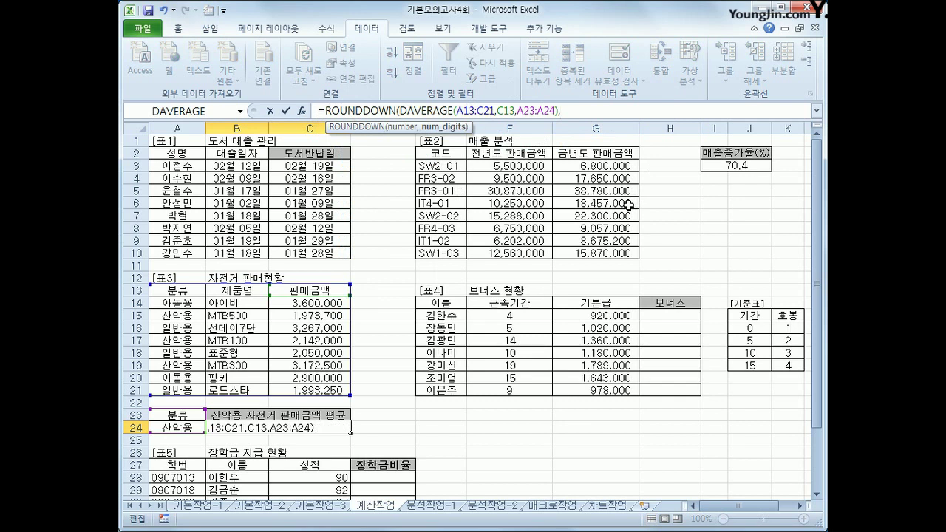
pyautogui.write('-3)')
pyautogui.press('Return')
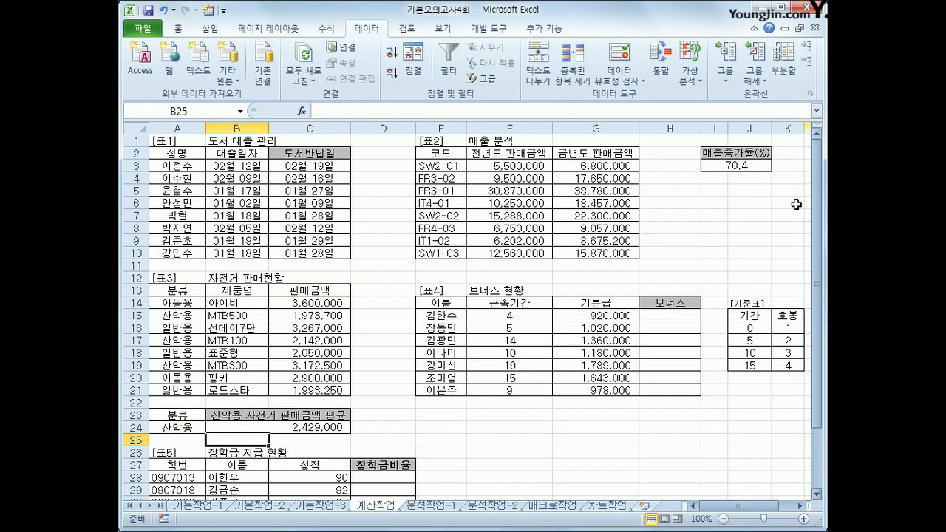
# Examine how the 근속기간 values in 표4 correspond to the 기간 and 호봉 columns of the 기준표
pyautogui.click(650, 315)
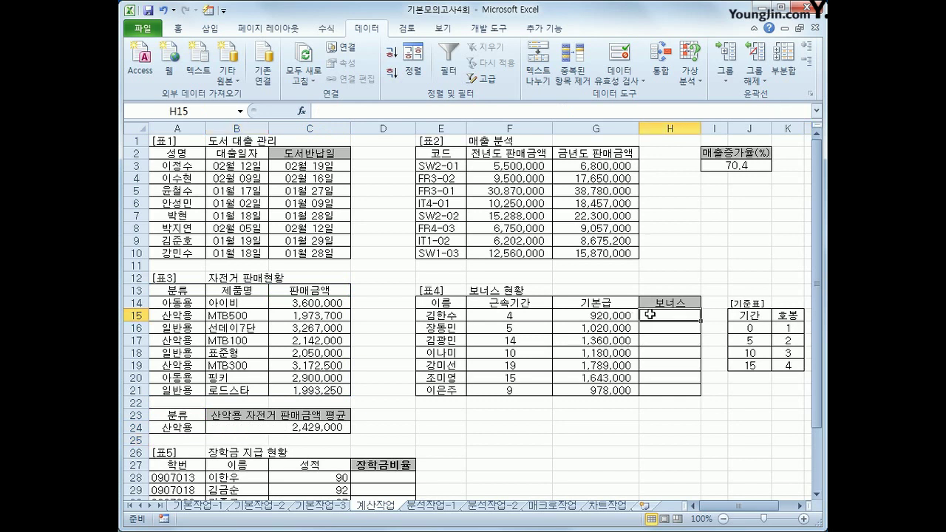
pyautogui.moveTo(759, 316); pyautogui.dragTo(776, 365)
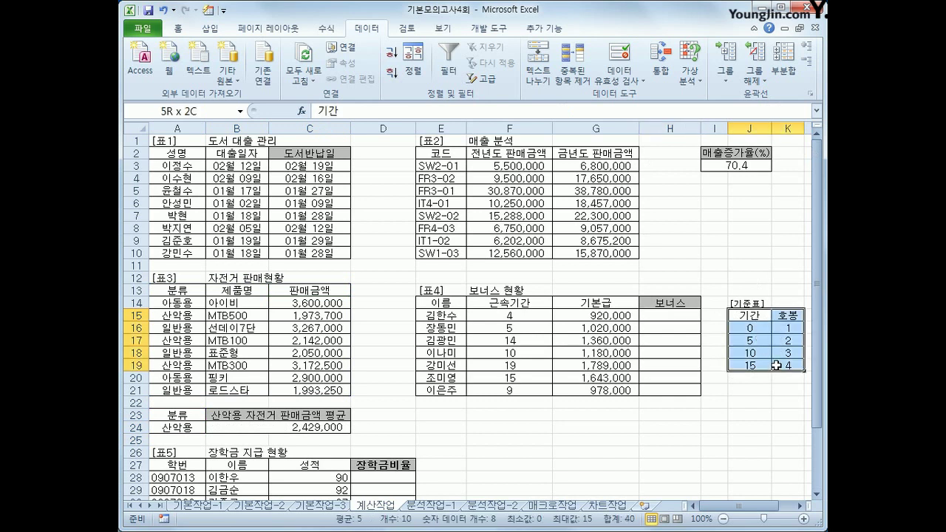
pyautogui.click(549, 316)
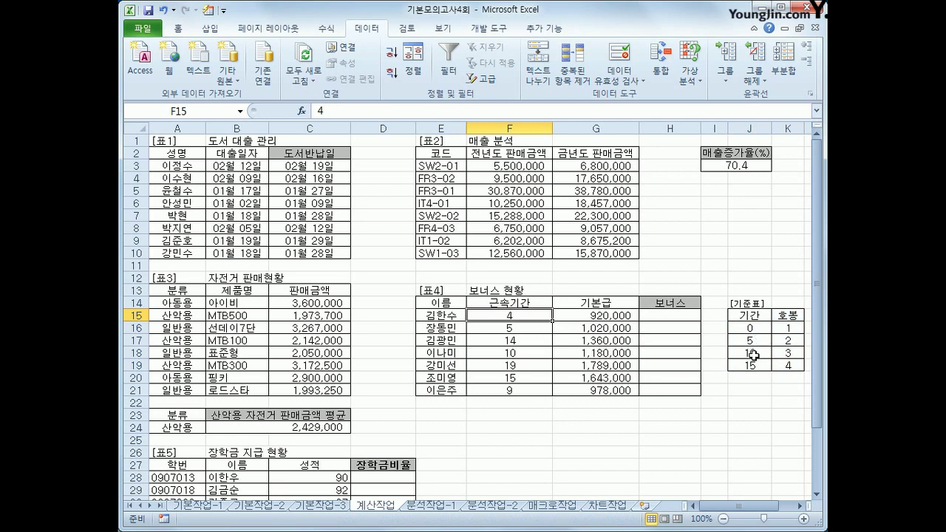
pyautogui.click(677, 316)
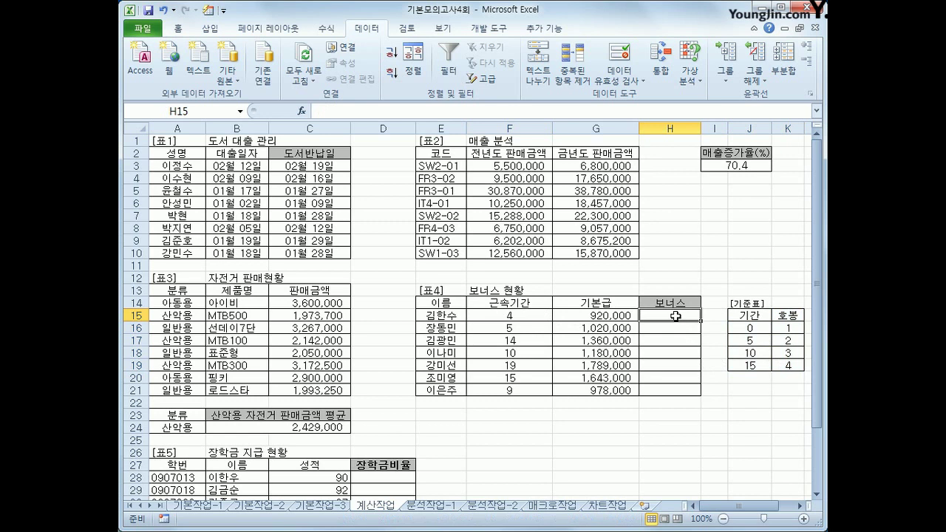
pyautogui.click(547, 318)
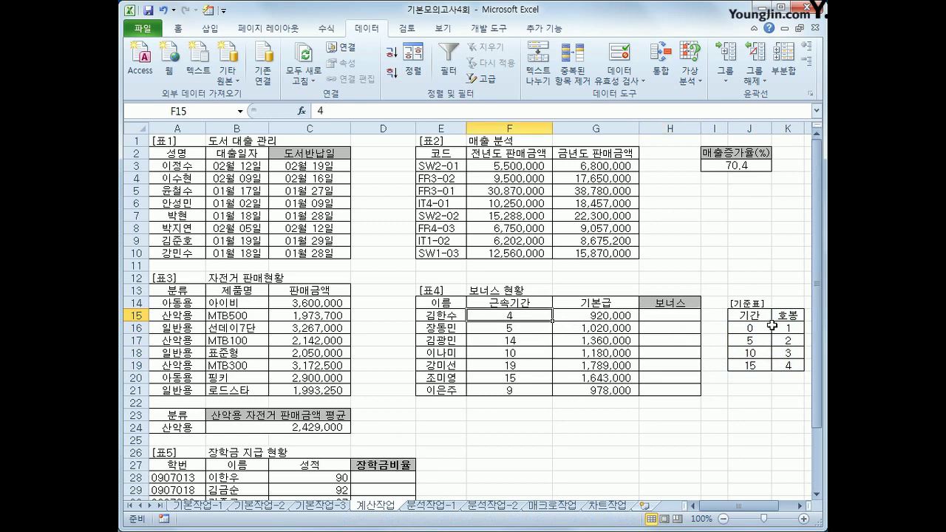
pyautogui.click(767, 327)
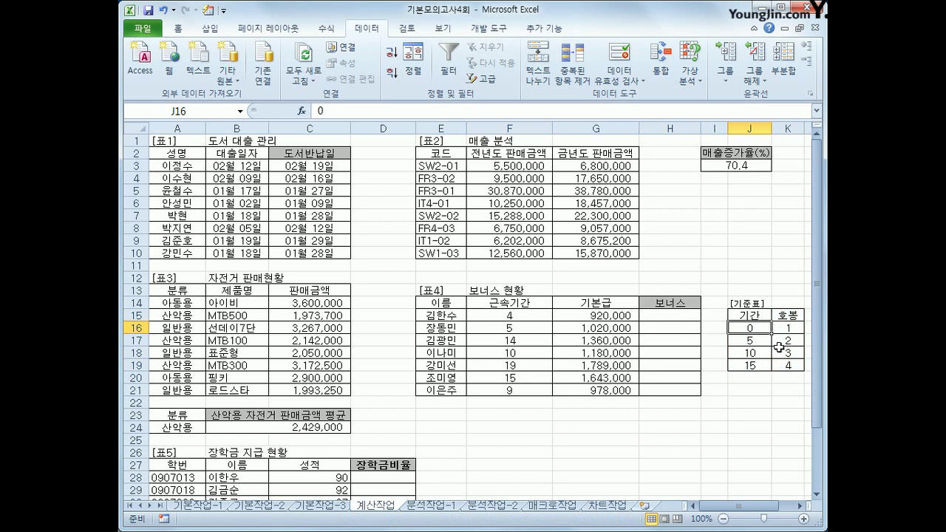
pyautogui.click(798, 330)
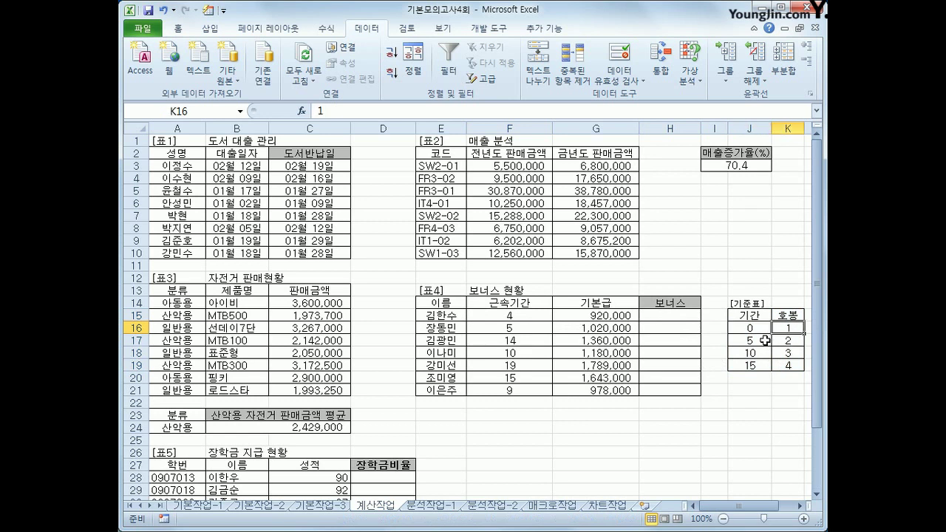
pyautogui.click(765, 340)
pyautogui.click(767, 354)
pyautogui.click(781, 342)
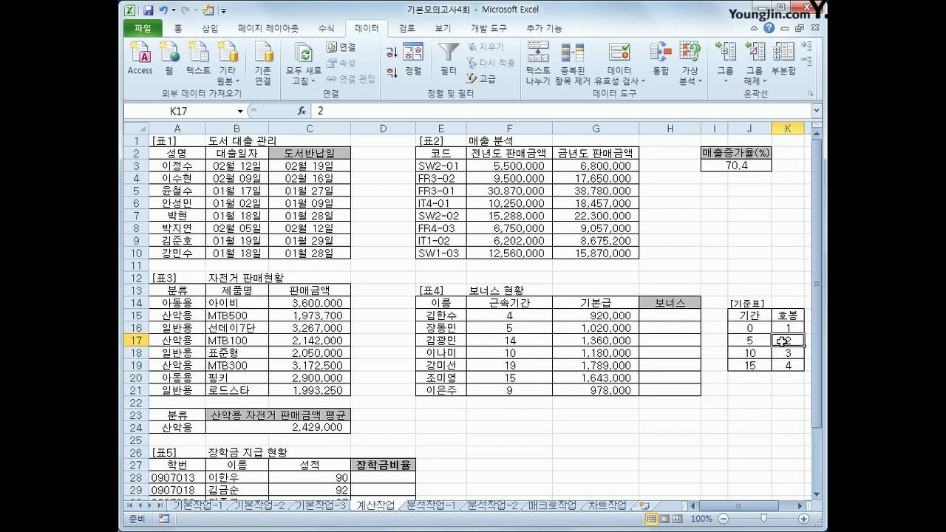
pyautogui.click(761, 353)
pyautogui.click(794, 355)
pyautogui.click(763, 364)
pyautogui.click(789, 366)
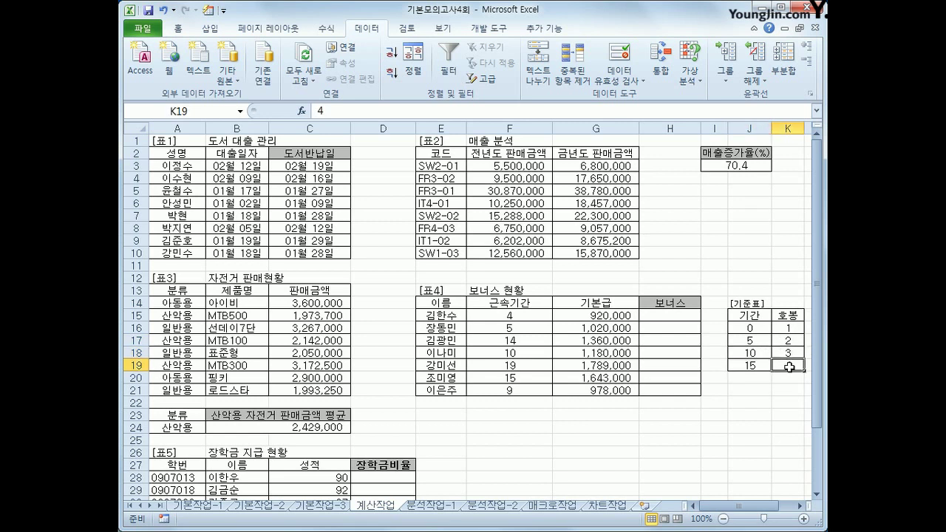
pyautogui.click(658, 313)
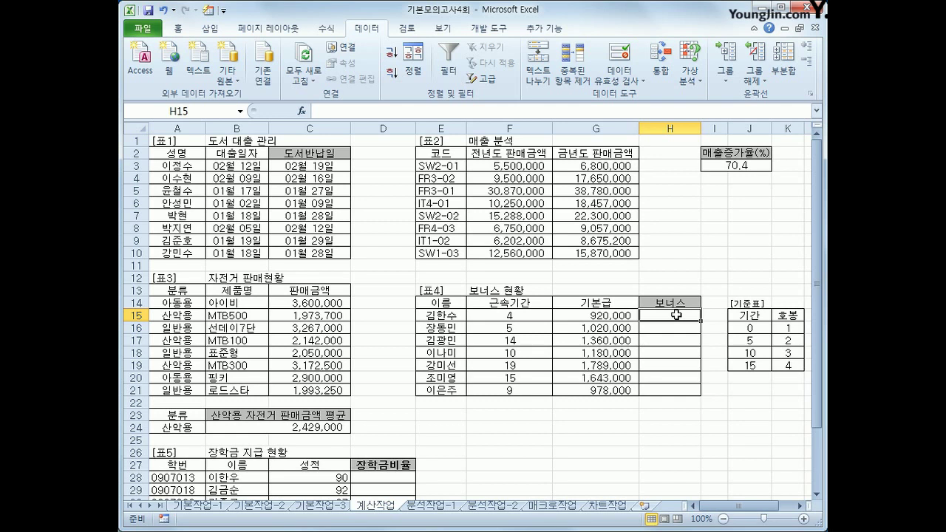
pyautogui.moveTo(751, 328); pyautogui.dragTo(780, 365)
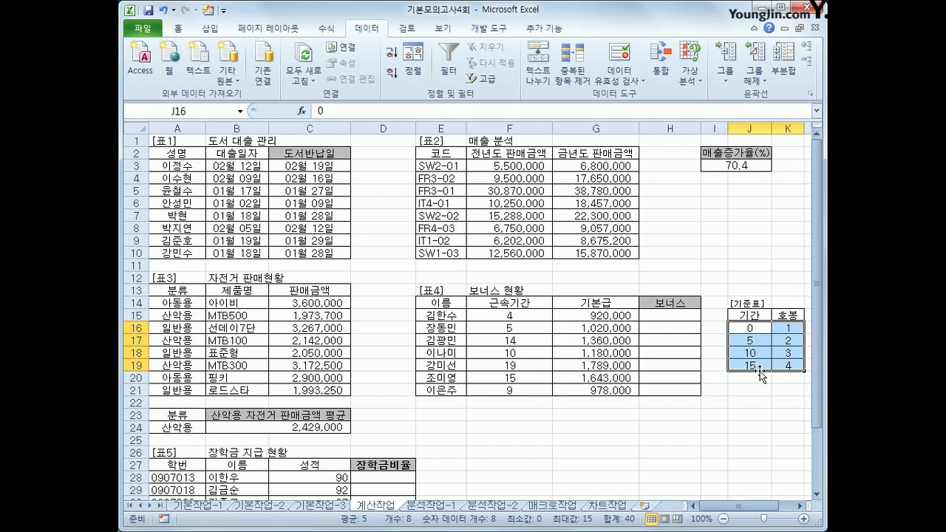
# In H15, enter a MATCH function that looks up F15 in the absolute range $J$16:$J$19 with match type 1
pyautogui.click(674, 312)
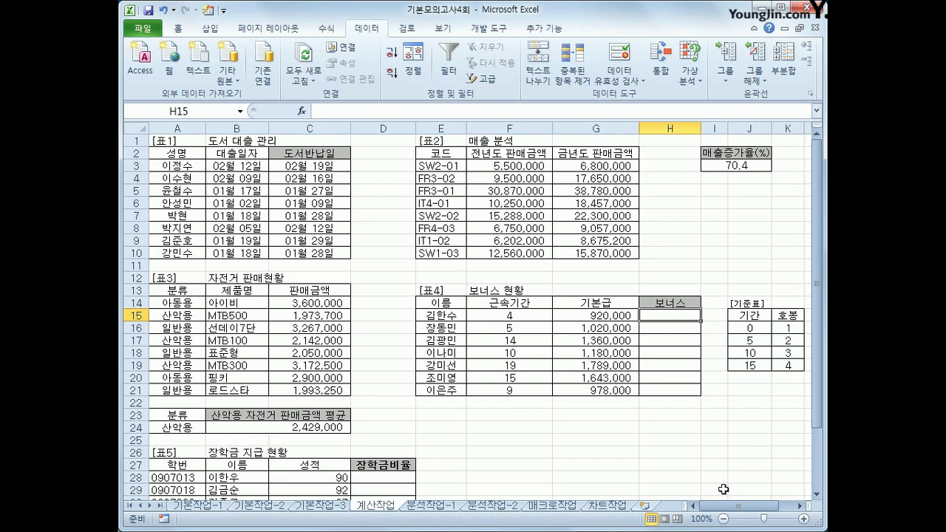
pyautogui.write('=')
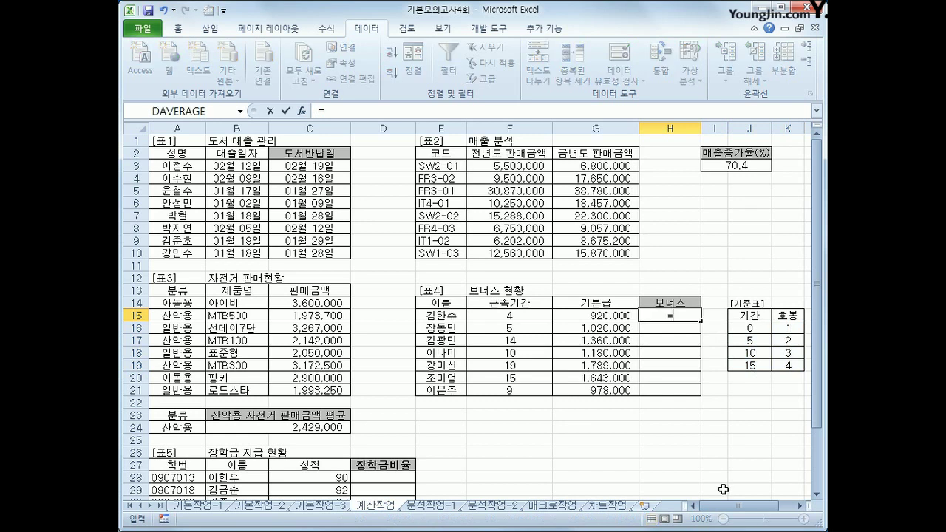
pyautogui.write('ma')
pyautogui.press('Tab')
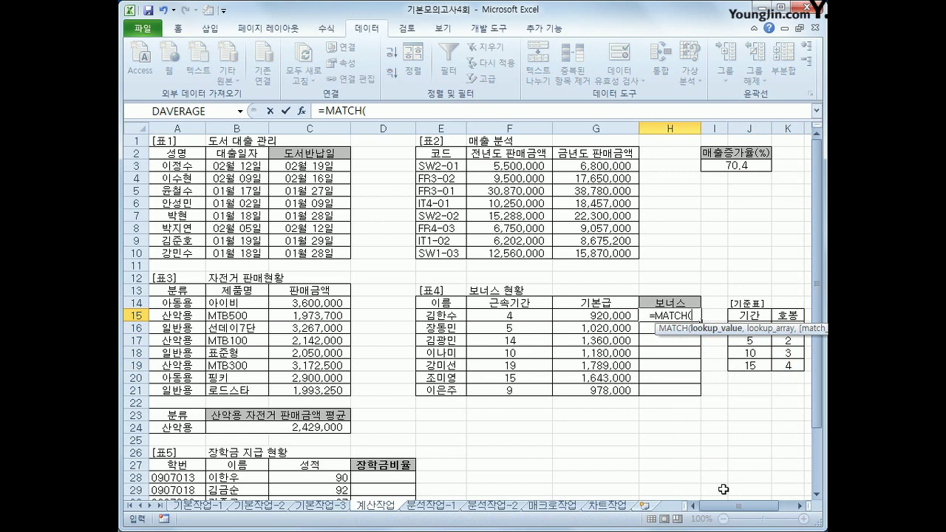
pyautogui.click(515, 315)
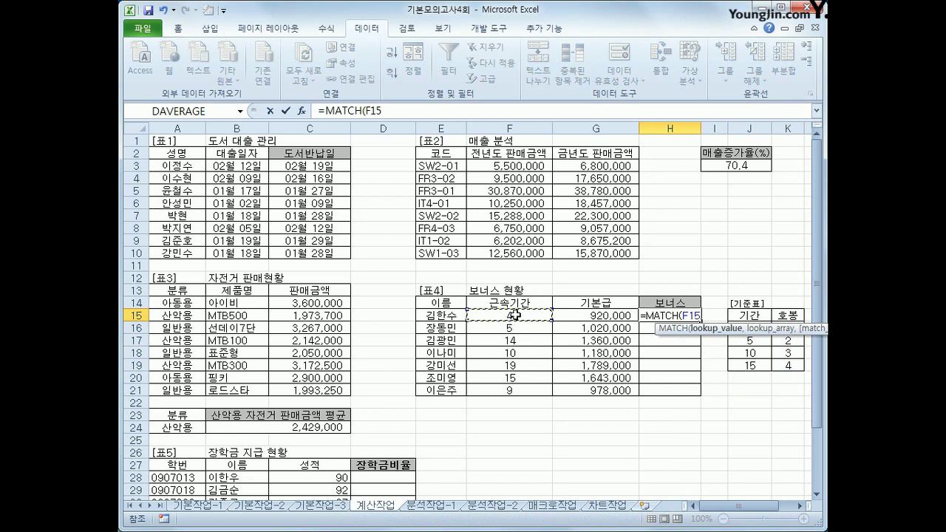
pyautogui.write(',')
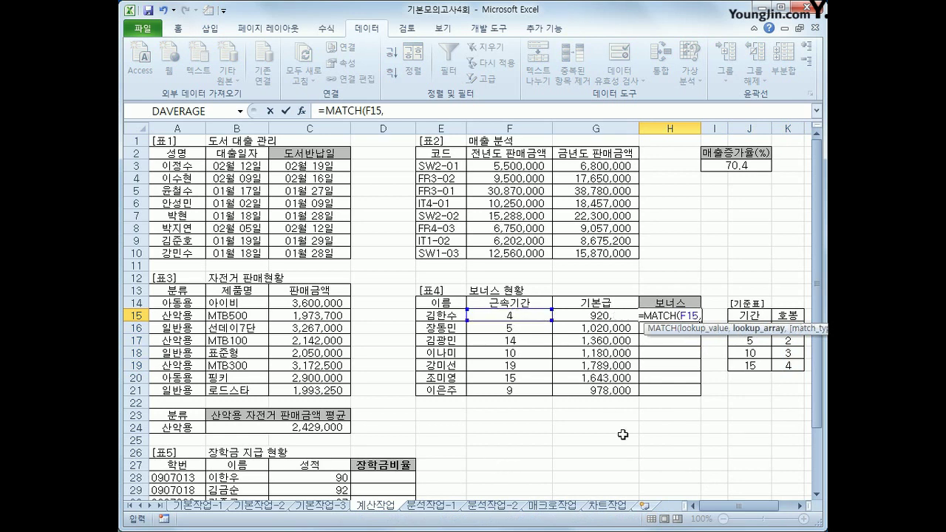
pyautogui.moveTo(747, 339); pyautogui.dragTo(749, 366)
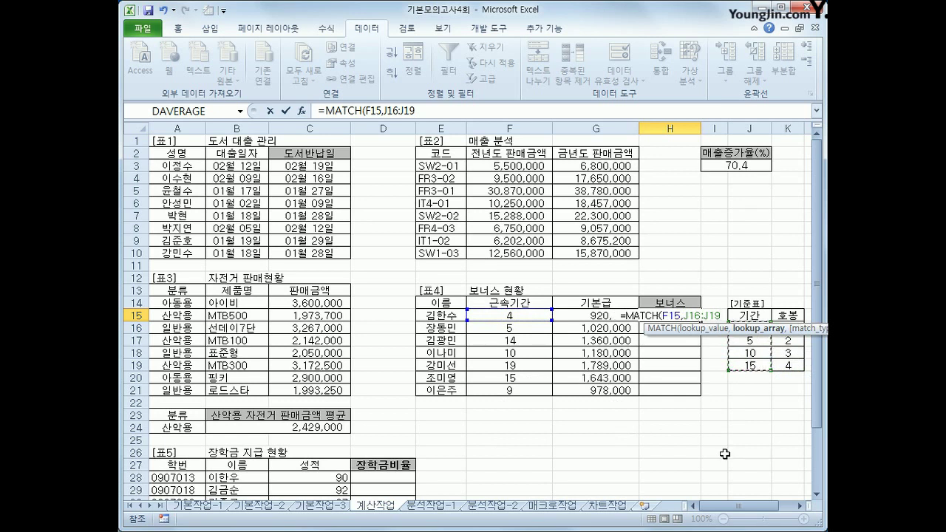
pyautogui.press('F4')
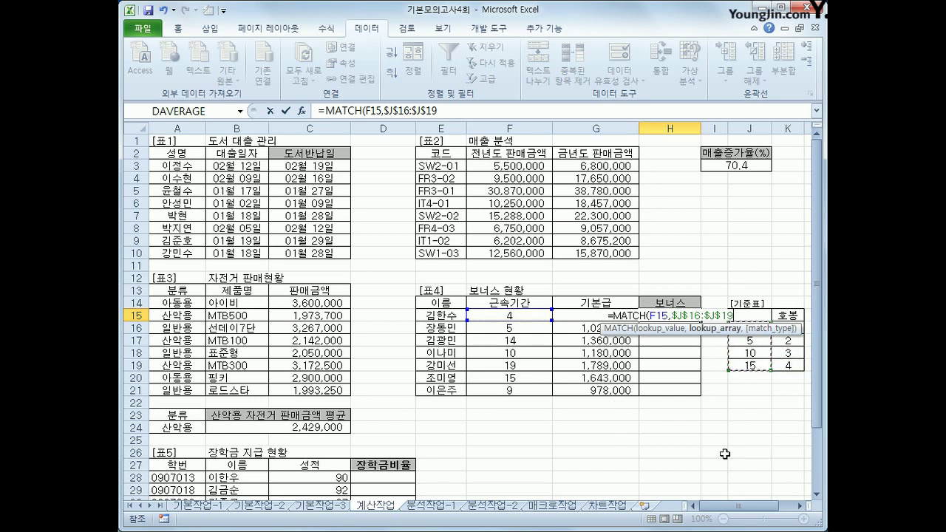
pyautogui.write(',')
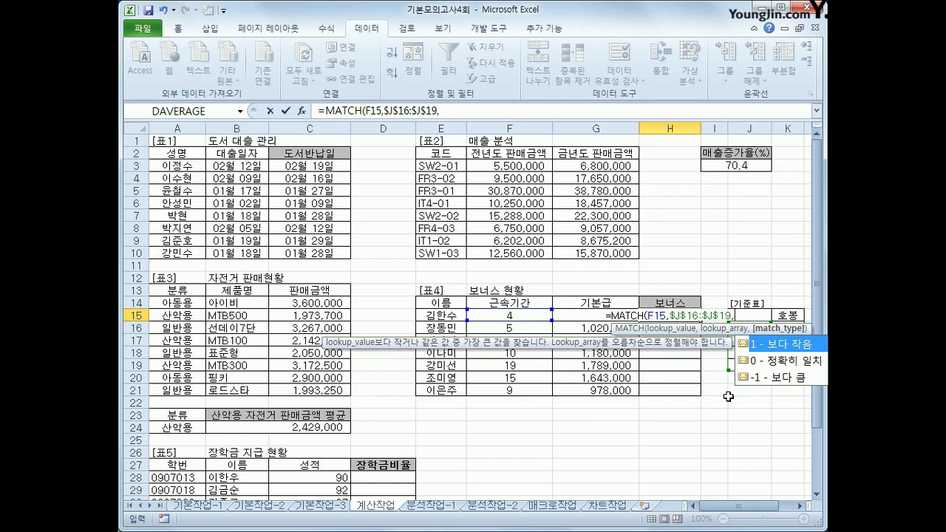
pyautogui.write('1')
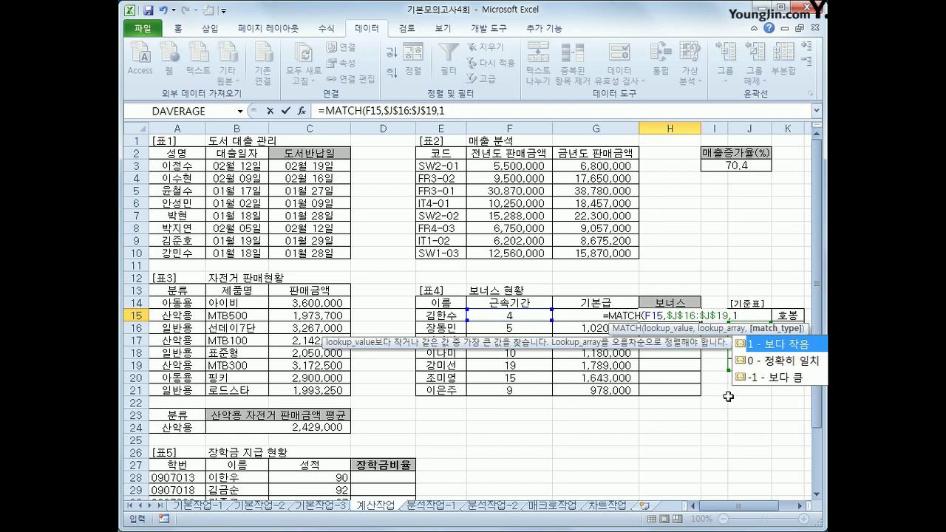
pyautogui.write(')')
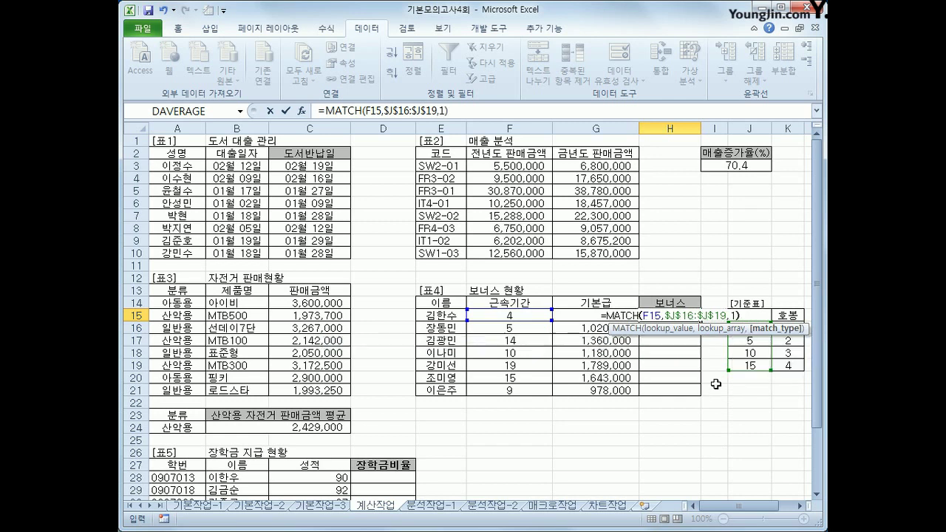
# Multiply the MATCH result in H15 by 100000 and fill the 보너스 formula down to H21
pyautogui.write('*100000')
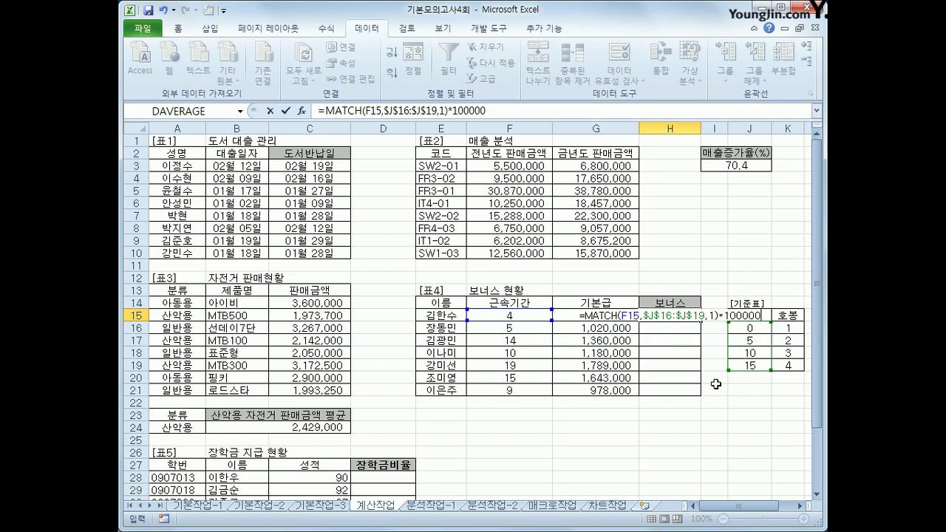
pyautogui.press('Return')
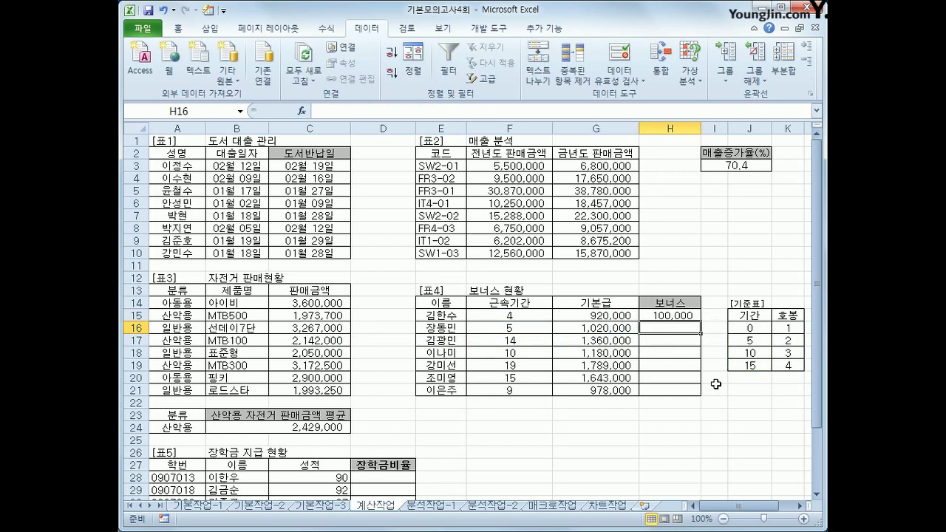
pyautogui.click(674, 317)
pyautogui.moveTo(700, 321); pyautogui.dragTo(701, 391)
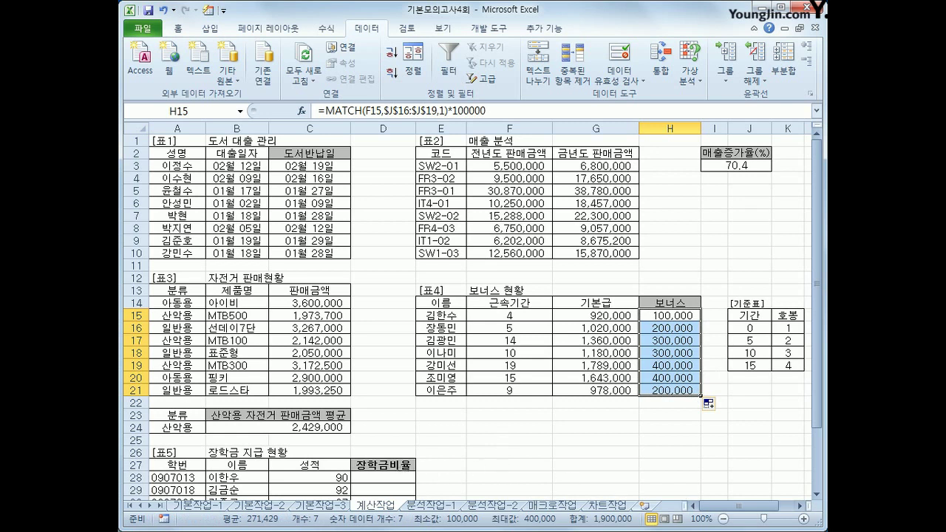
# In D28 of 표5, enter =RANK(C28,$C$28:$C$34) and fill the formula down to D34
pyautogui.scroll(-3, 592, 424)
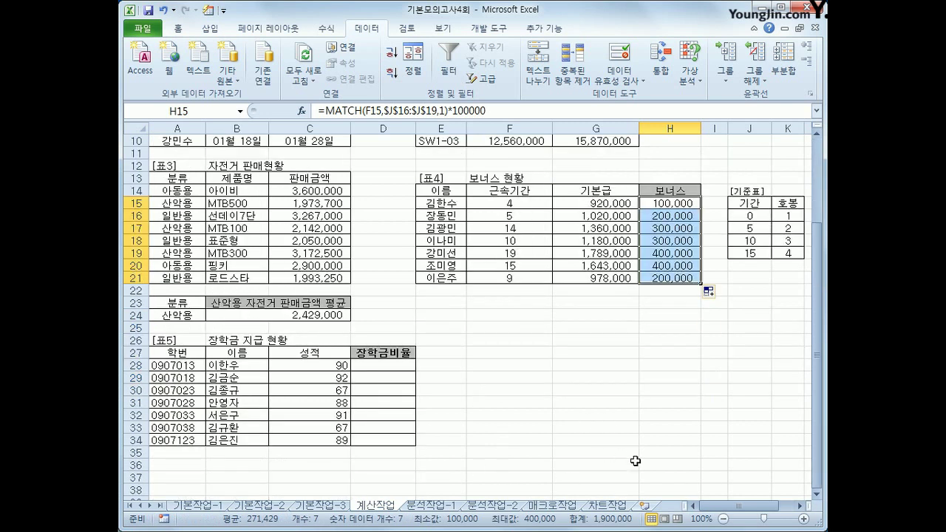
pyautogui.click(387, 365)
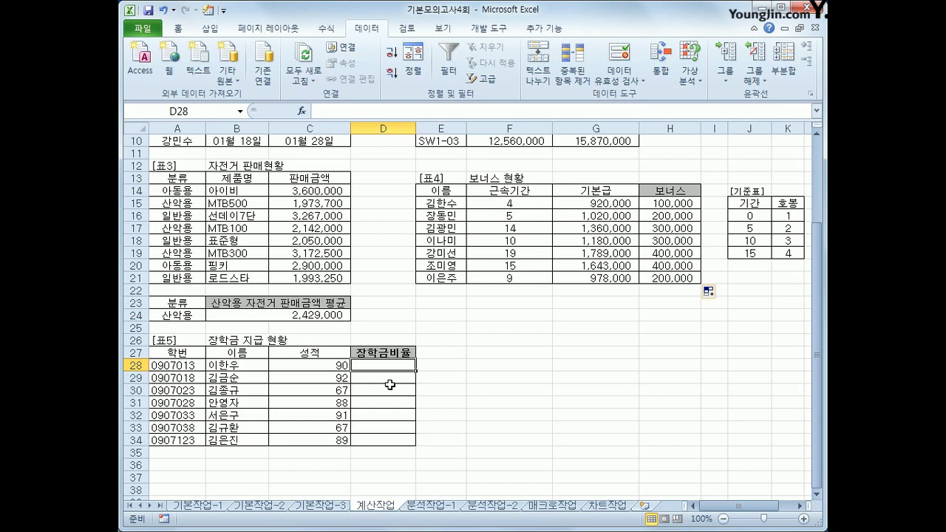
pyautogui.write('=')
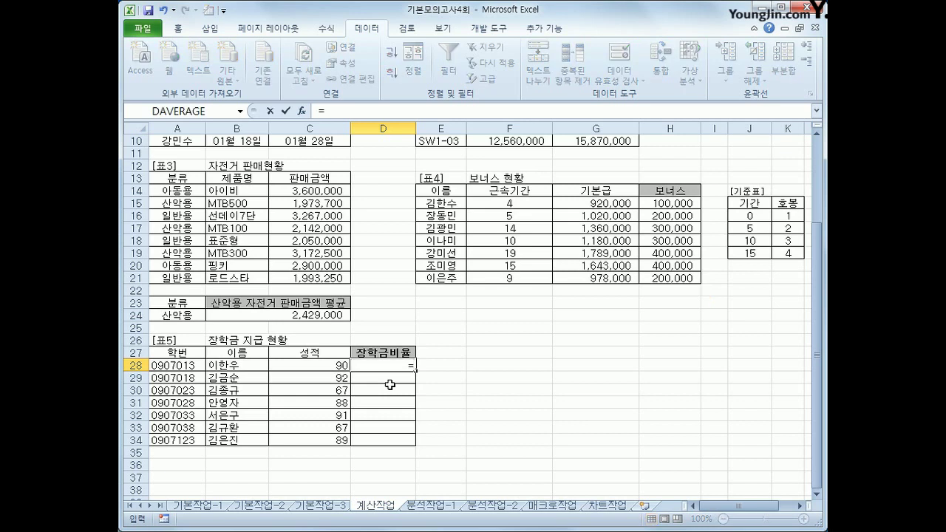
pyautogui.write('rank(')
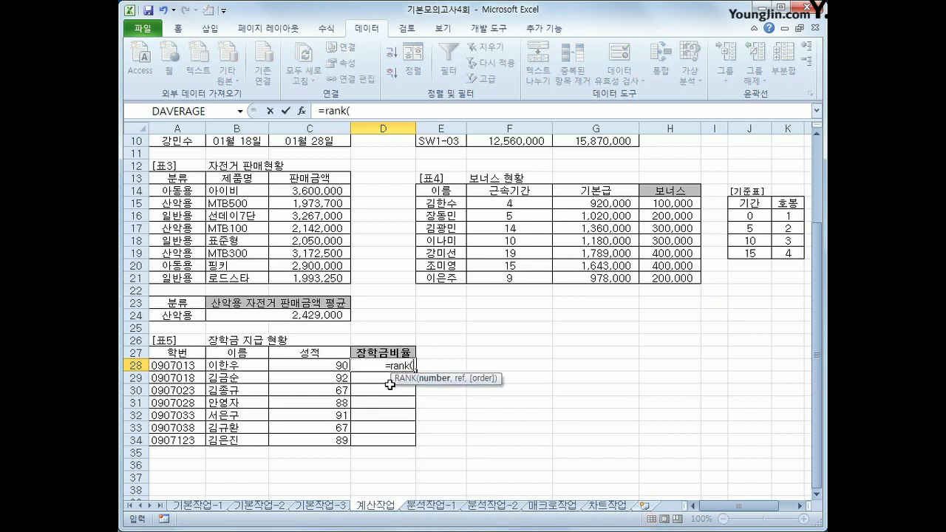
pyautogui.press('Left')
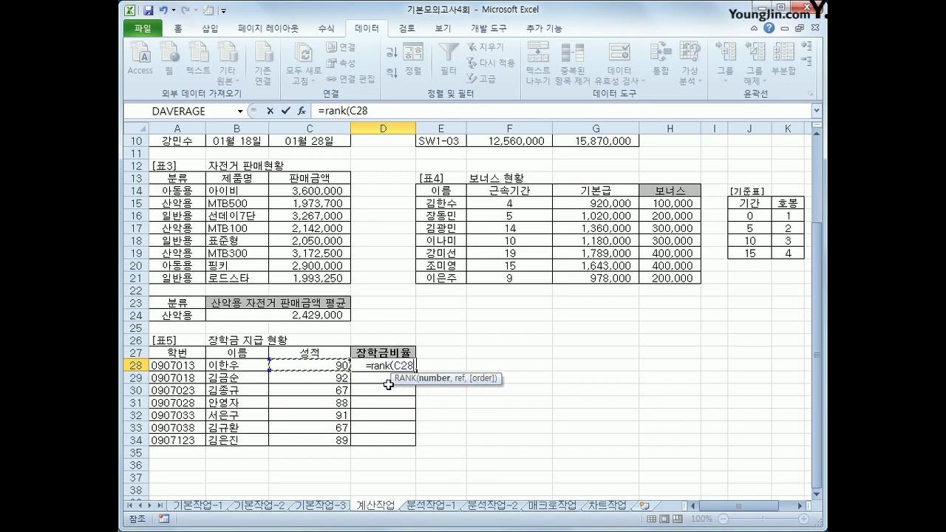
pyautogui.write(',')
pyautogui.moveTo(311, 365); pyautogui.dragTo(314, 440)
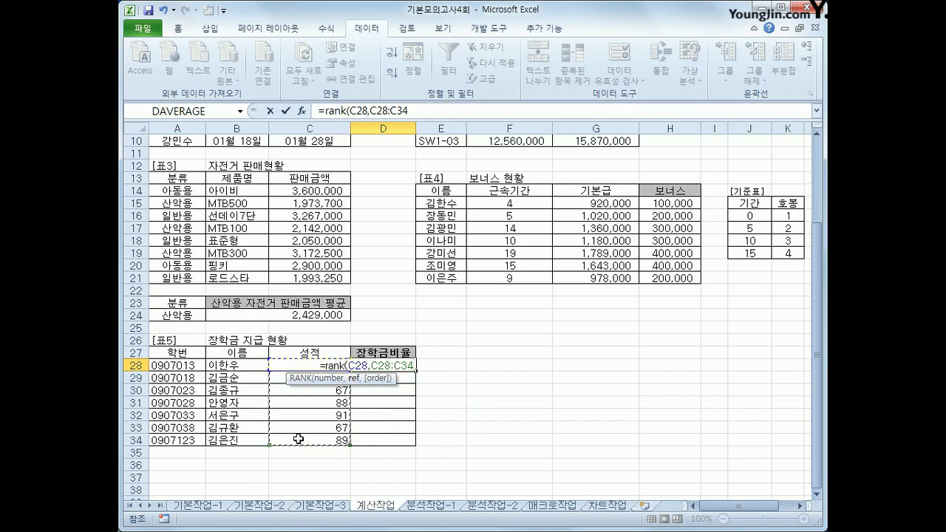
pyautogui.press('F4')
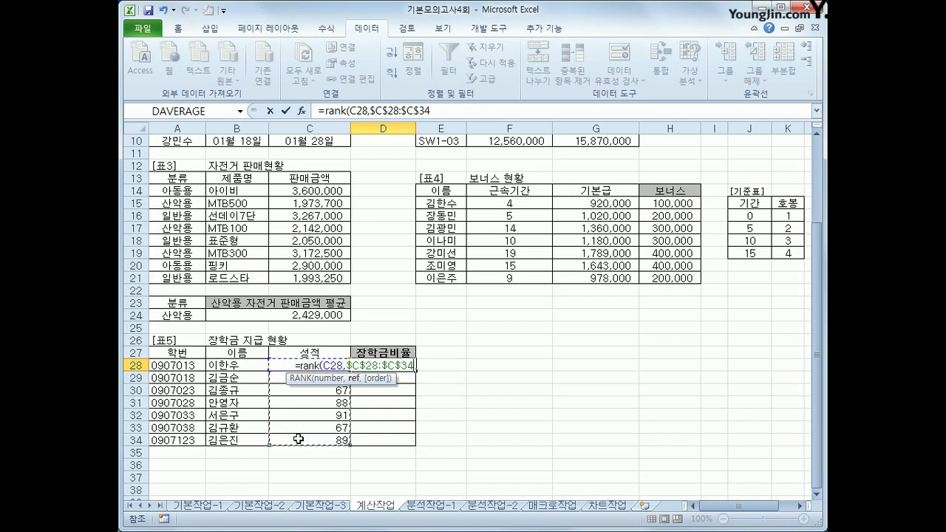
pyautogui.write(')')
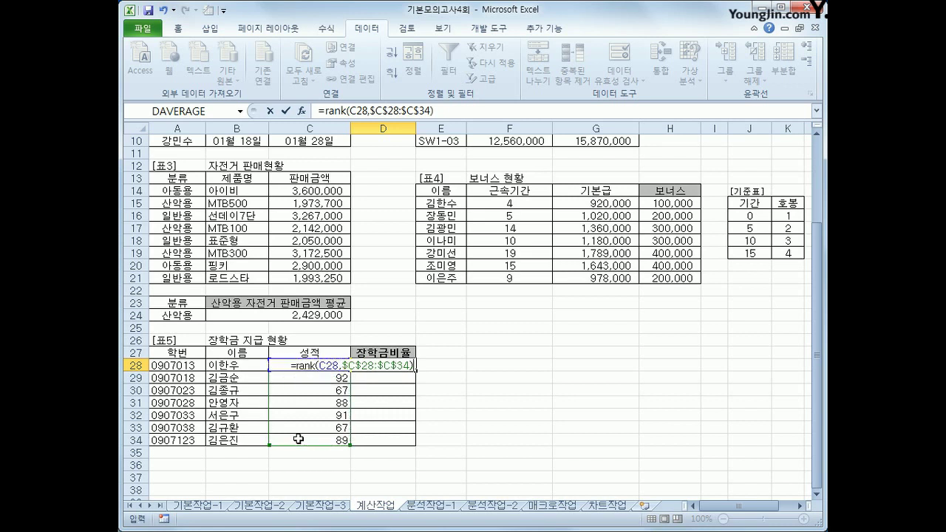
pyautogui.press('Return')
pyautogui.press('Up')
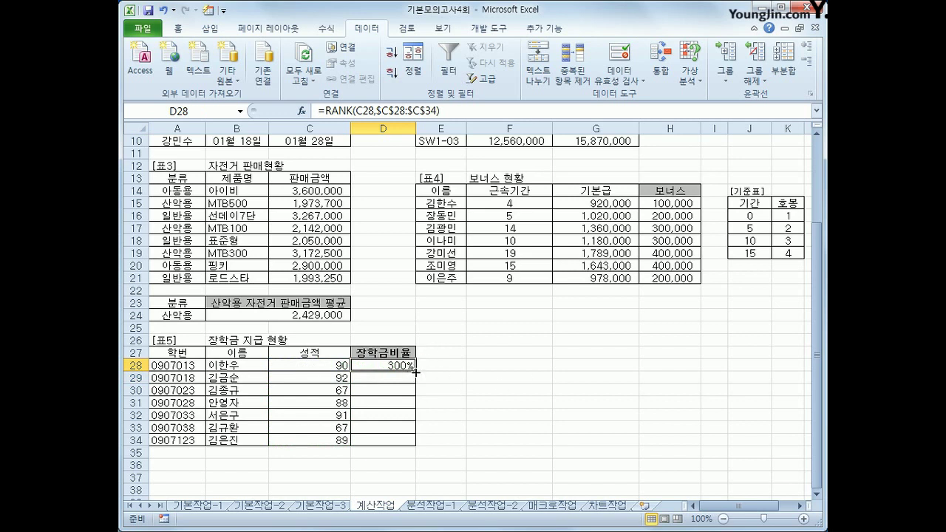
pyautogui.moveTo(417, 372); pyautogui.dragTo(392, 441)
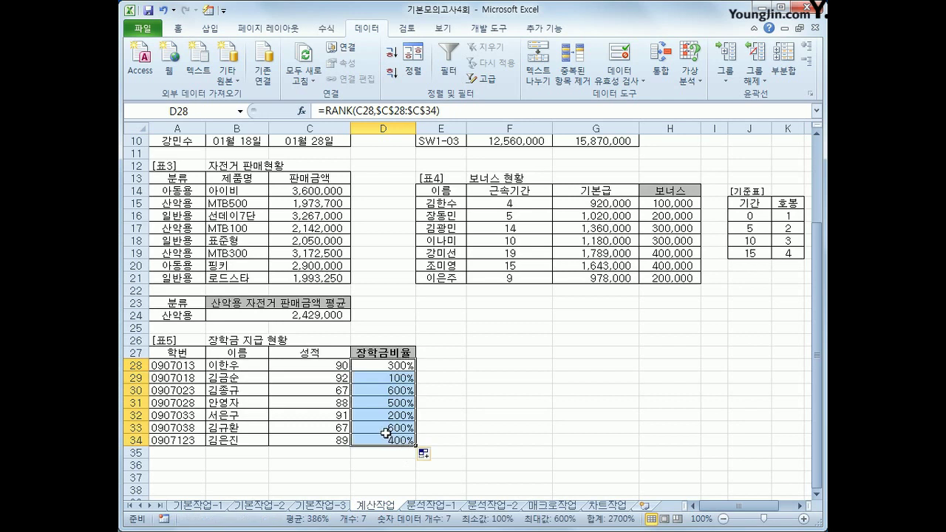
# Show D28:D34 in the 일반 number format to view the plain ranks, and restore the percentage format
pyautogui.hotkey('ctrl', '1')
pyautogui.click(428, 122)
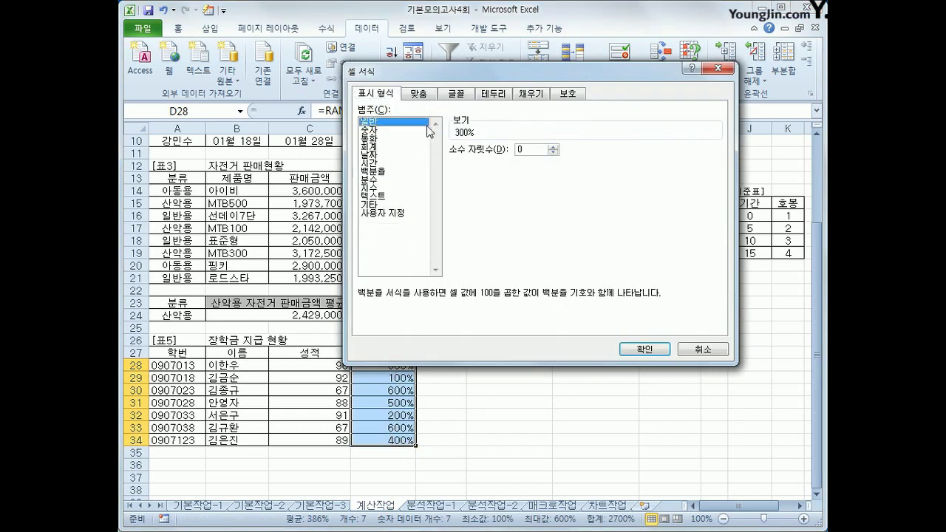
pyautogui.click(636, 350)
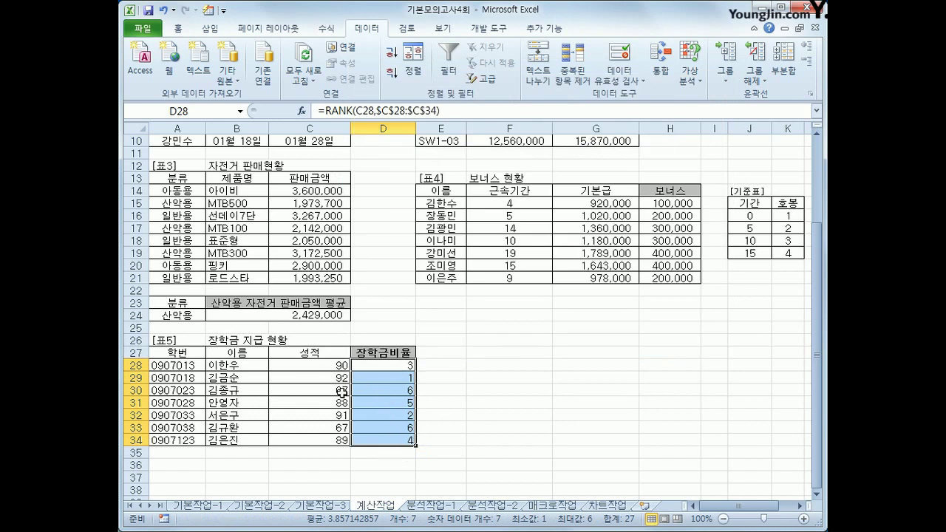
pyautogui.hotkey('ctrl', 'shift', '5')
# Replace the D28 formula with a CHOOSE function that uses the copied RANK(C28,$C$28:$C$34) expression as its Index_num
pyautogui.click(393, 368)
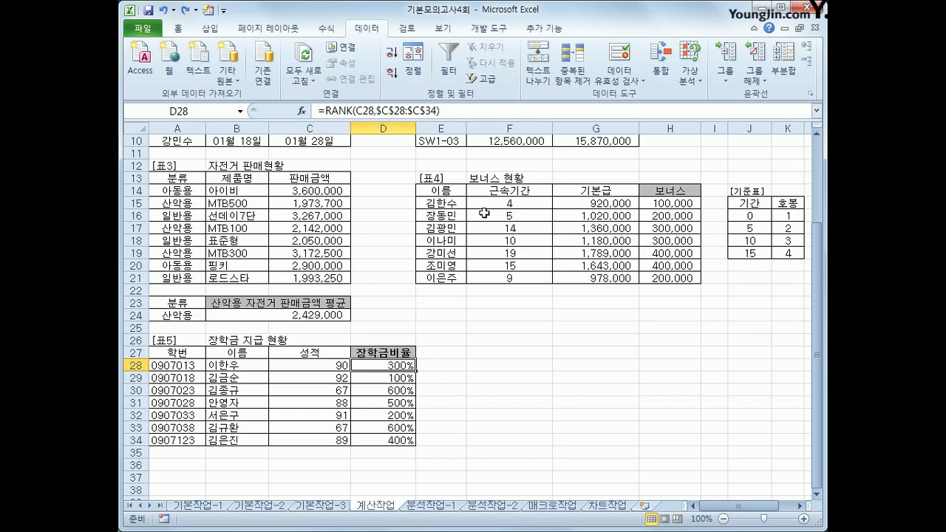
pyautogui.moveTo(326, 111); pyautogui.dragTo(470, 111)
pyautogui.hotkey('ctrl', 'c')
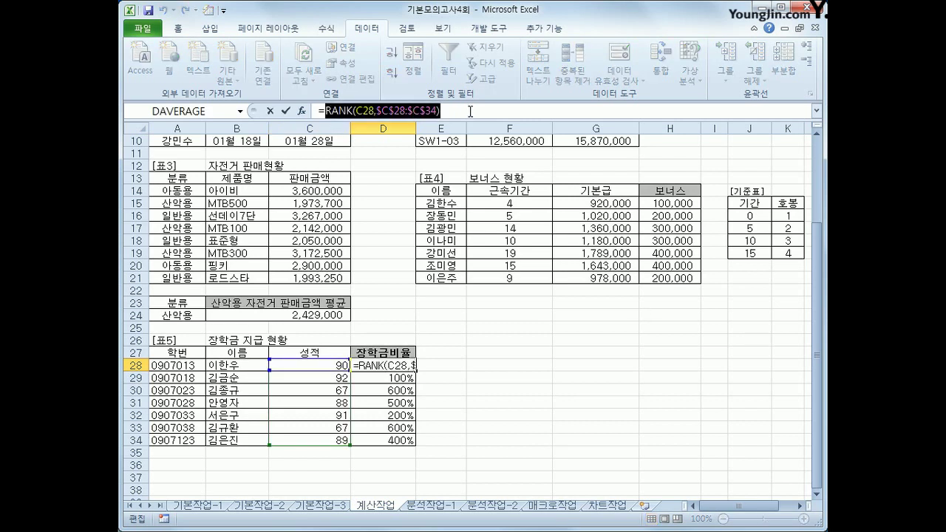
pyautogui.press('BackSpace')
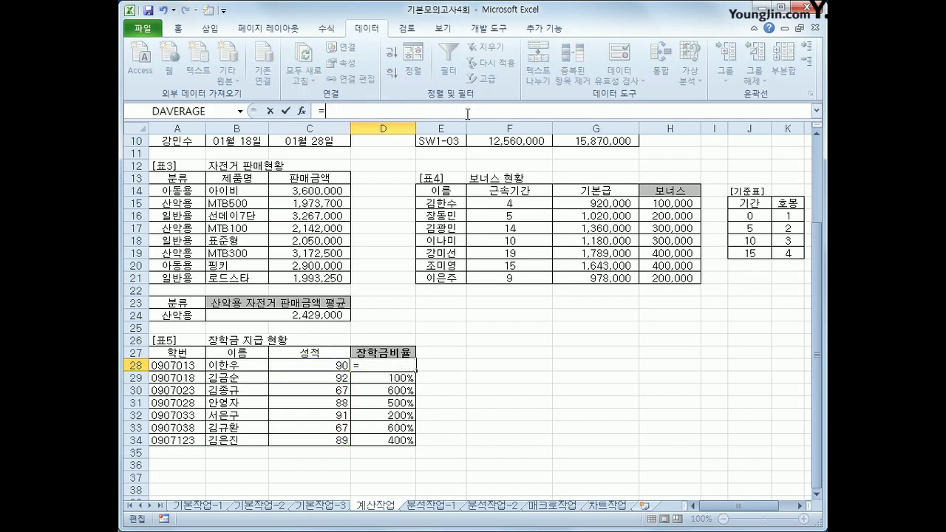
pyautogui.click(324, 31)
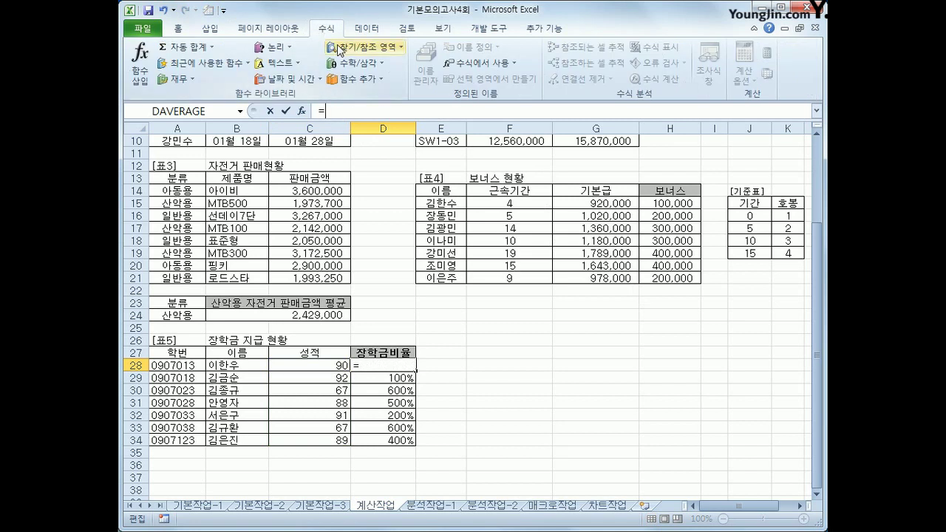
pyautogui.click(340, 49)
pyautogui.click(373, 97)
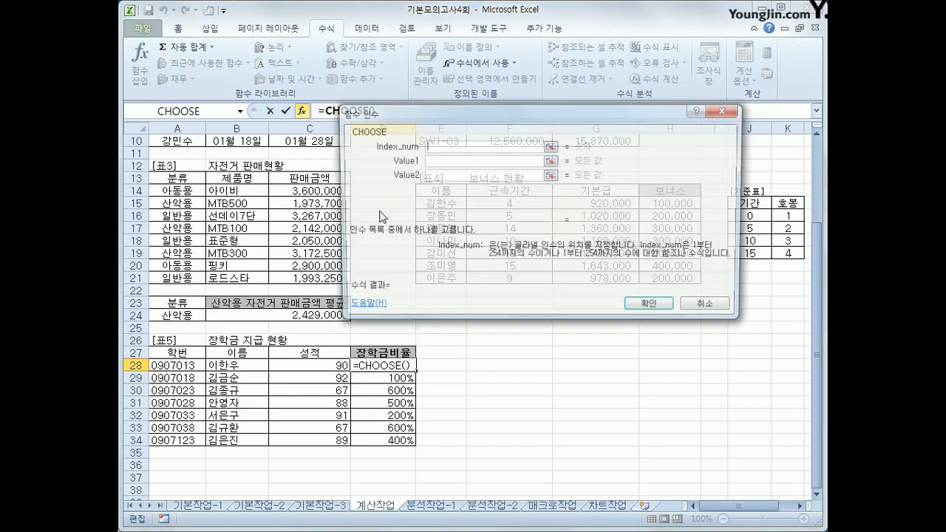
pyautogui.hotkey('ctrl', 'v')
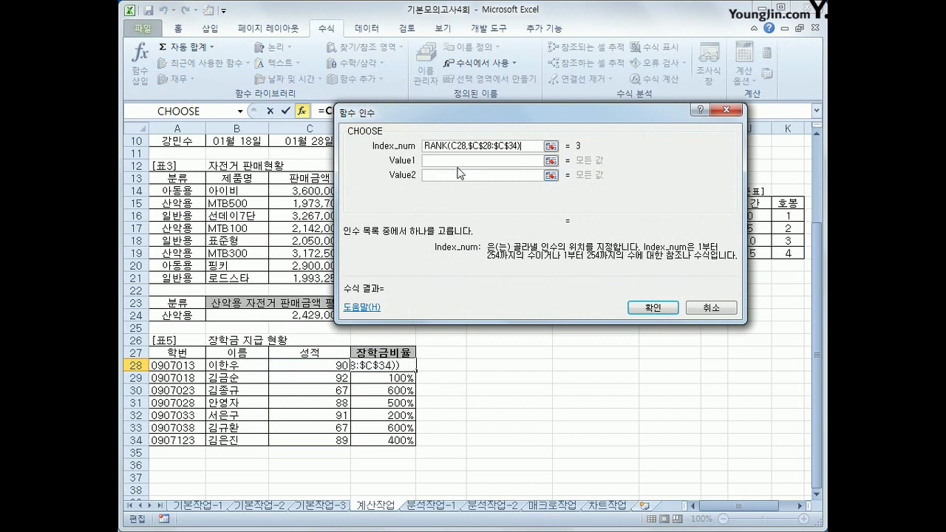
# Complete the CHOOSE function in D28 with 100% as Value1, 90% as Value2 and 80% as Value3
pyautogui.click(458, 160)
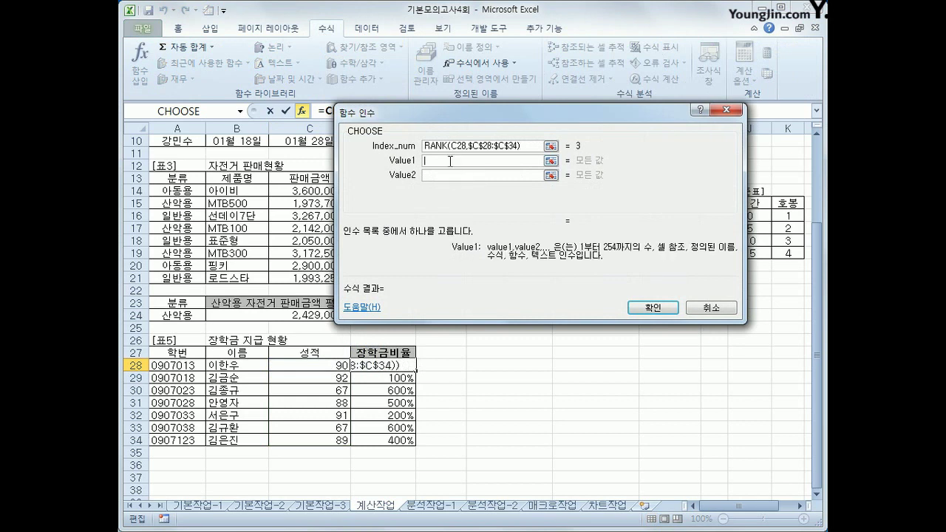
pyautogui.write('100%')
pyautogui.press('Tab')
pyautogui.write('20')
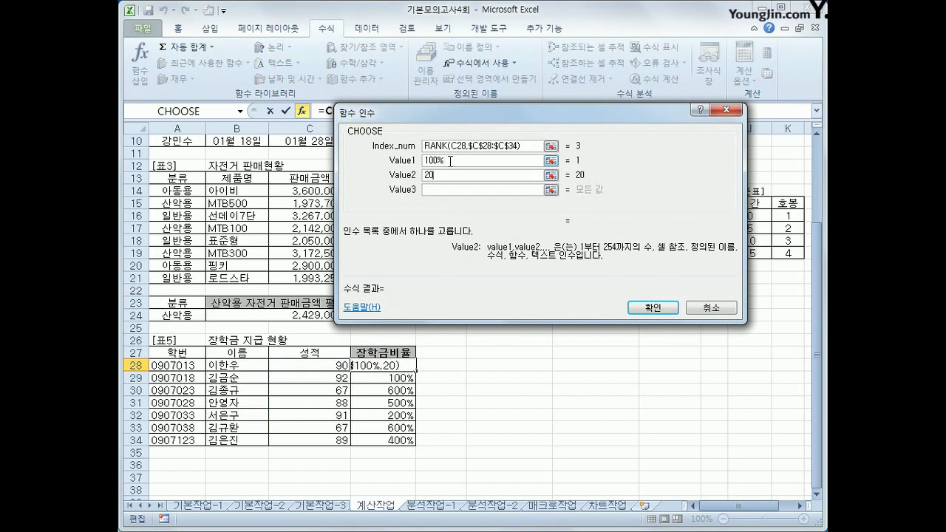
pyautogui.press('BackSpace')
pyautogui.press('BackSpace')
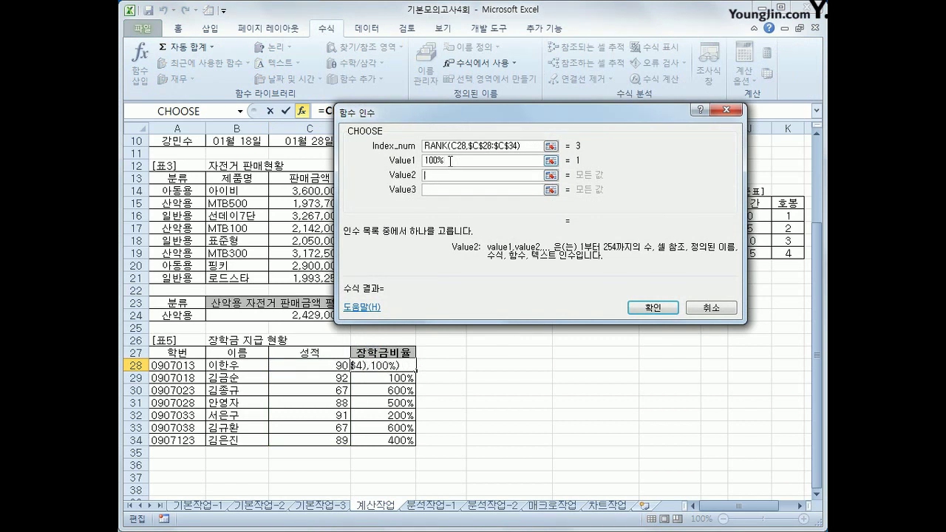
pyautogui.write('90%')
pyautogui.press('Tab')
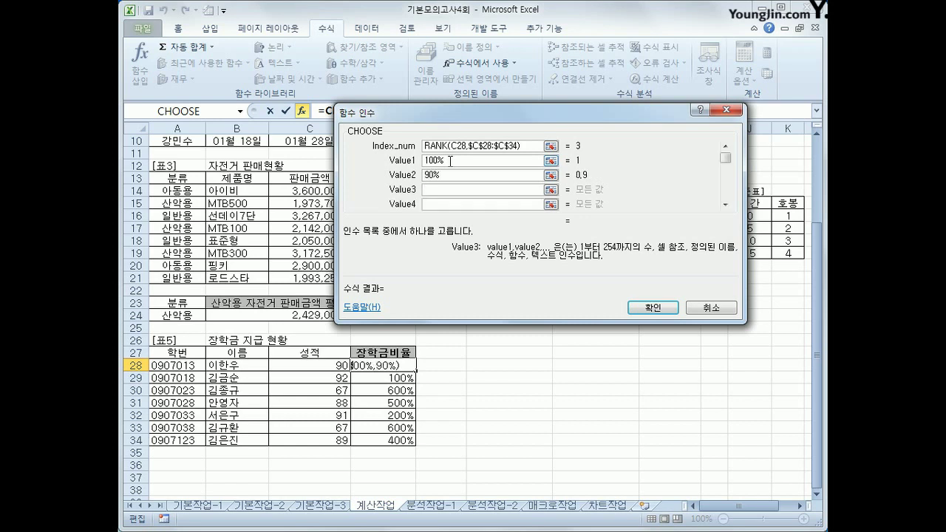
pyautogui.write('80')
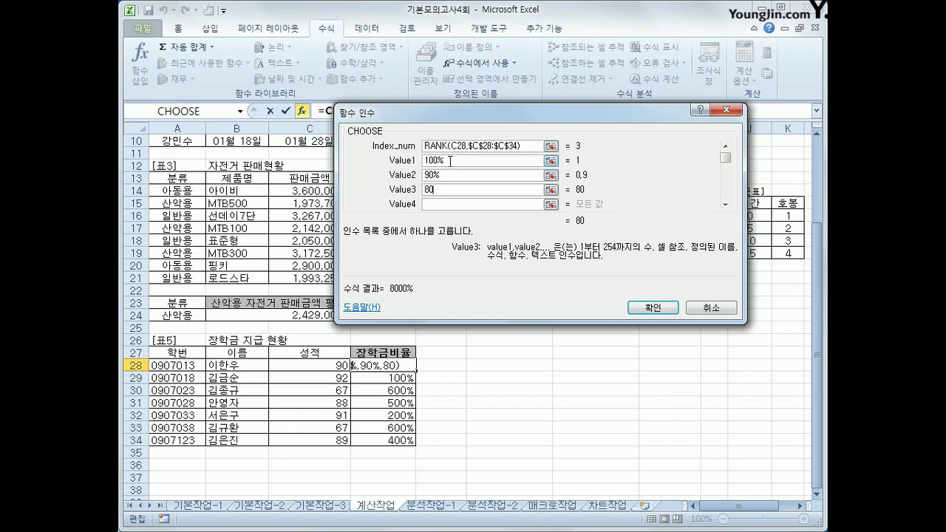
pyautogui.write('%')
pyautogui.press('Tab')
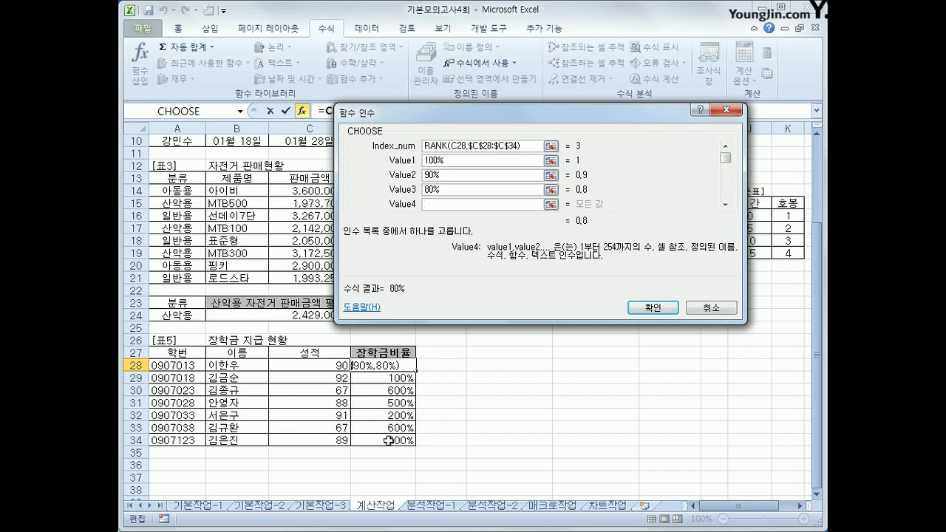
pyautogui.click(671, 307)
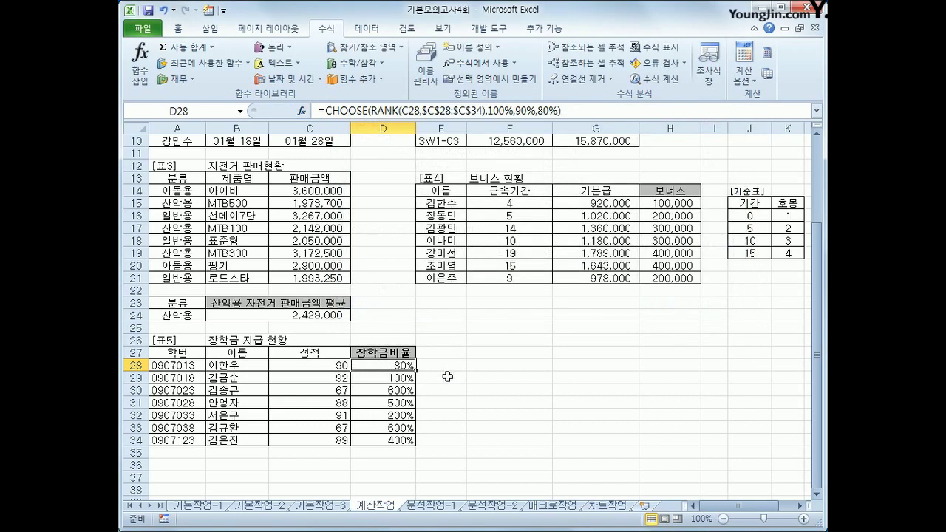
# Show D29:D34 in the 일반 number format to view the plain ranks
pyautogui.moveTo(405, 378); pyautogui.dragTo(405, 442)
pyautogui.hotkey('ctrl', '1')
pyautogui.click(395, 121)
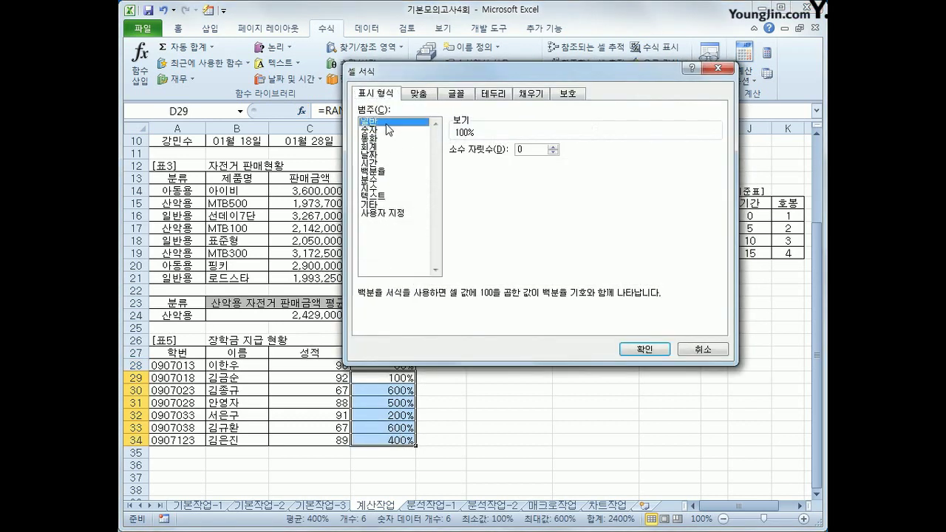
pyautogui.click(403, 428)
pyautogui.click(402, 391)
pyautogui.click(408, 355)
# Add empty text "" as Value4 through Value7 of the CHOOSE formula in D28 and fill it down to D34
pyautogui.click(397, 364)
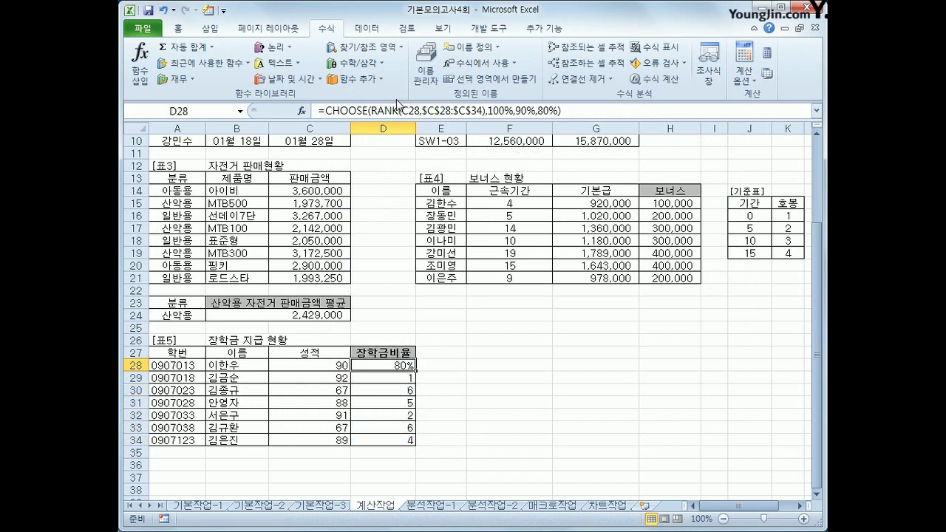
pyautogui.click(384, 50)
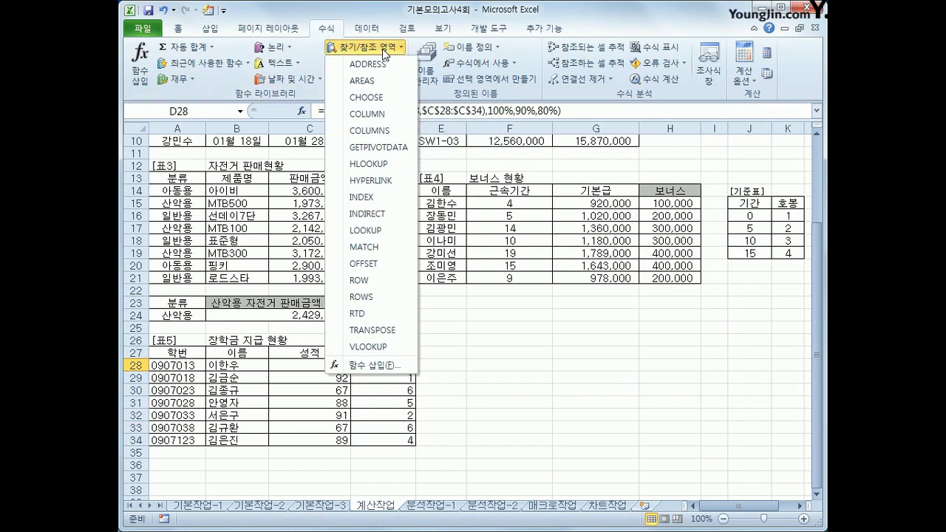
pyautogui.click(407, 28)
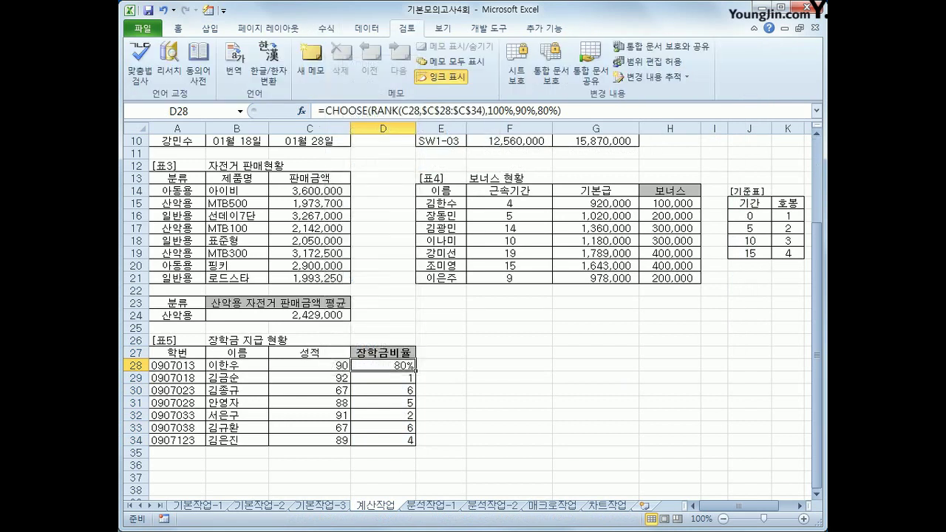
pyautogui.click(302, 110)
pyautogui.click(499, 190)
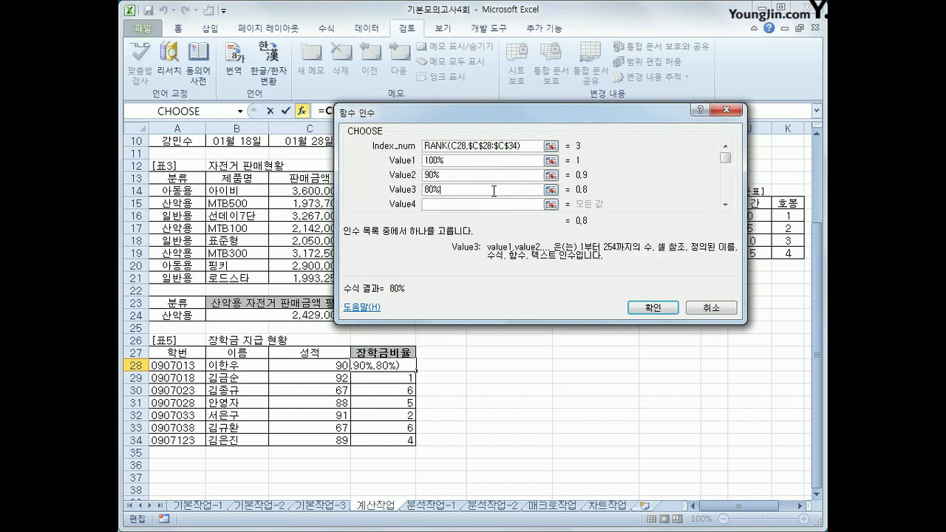
pyautogui.write('""')
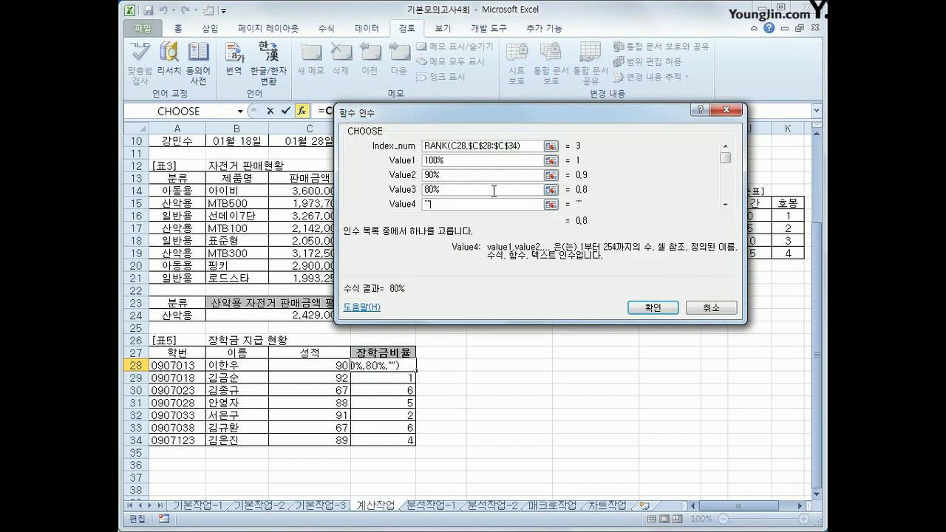
pyautogui.press('Tab')
pyautogui.write('""')
pyautogui.press('Tab')
pyautogui.write('""')
pyautogui.press('Tab')
pyautogui.write('""')
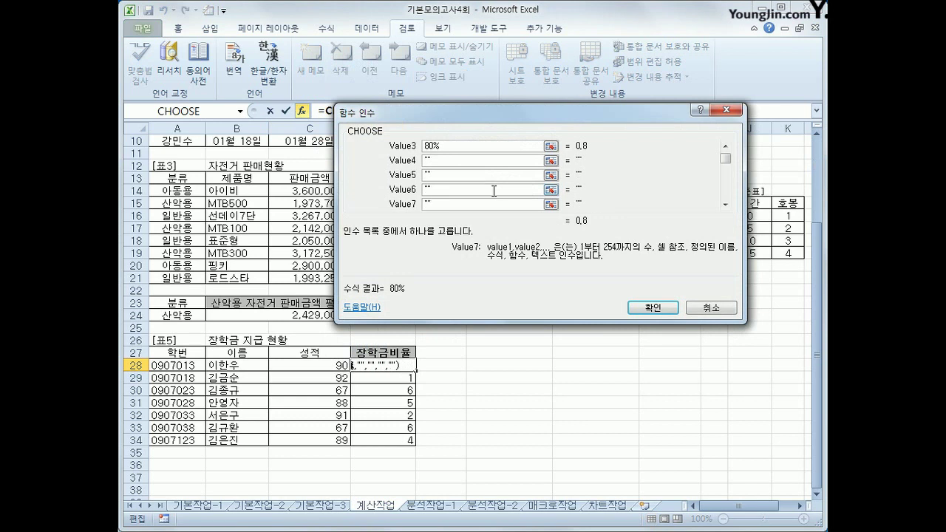
pyautogui.click(640, 308)
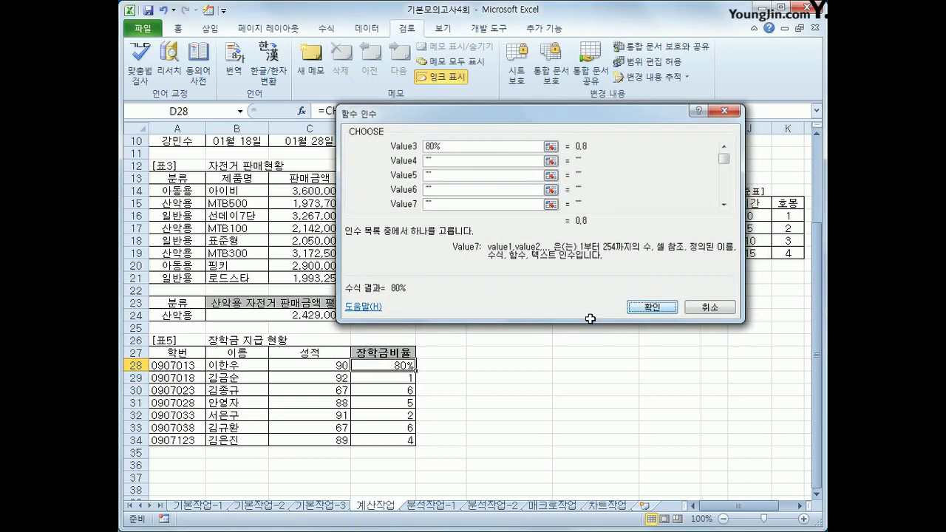
pyautogui.moveTo(416, 371); pyautogui.dragTo(414, 439)
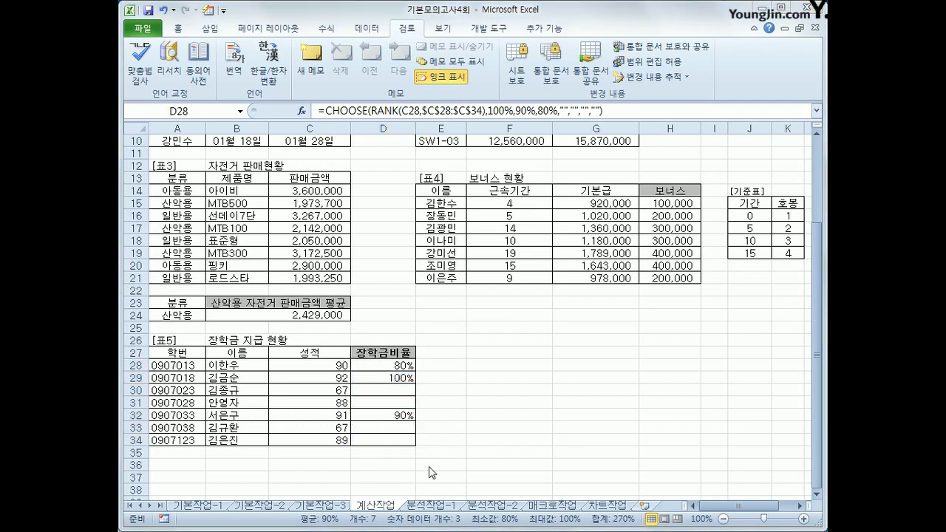
# On the 분석작업-1 sheet, sort the 영업 현황 table by 대리점명 in ascending order
pyautogui.click(434, 507)
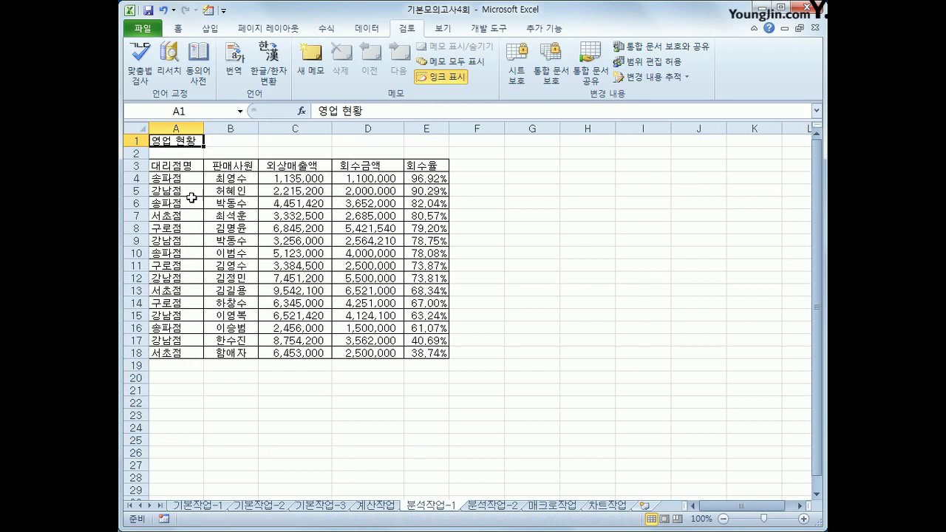
pyautogui.click(182, 174)
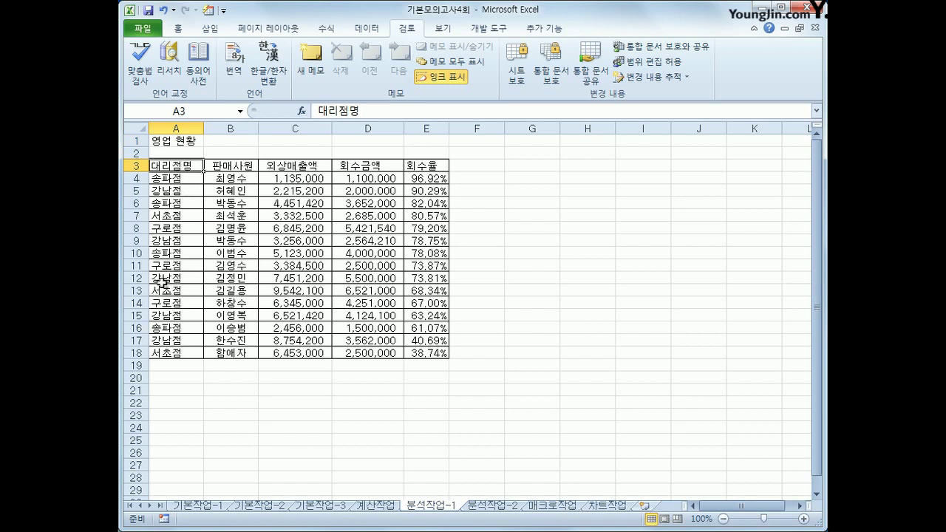
pyautogui.click(374, 31)
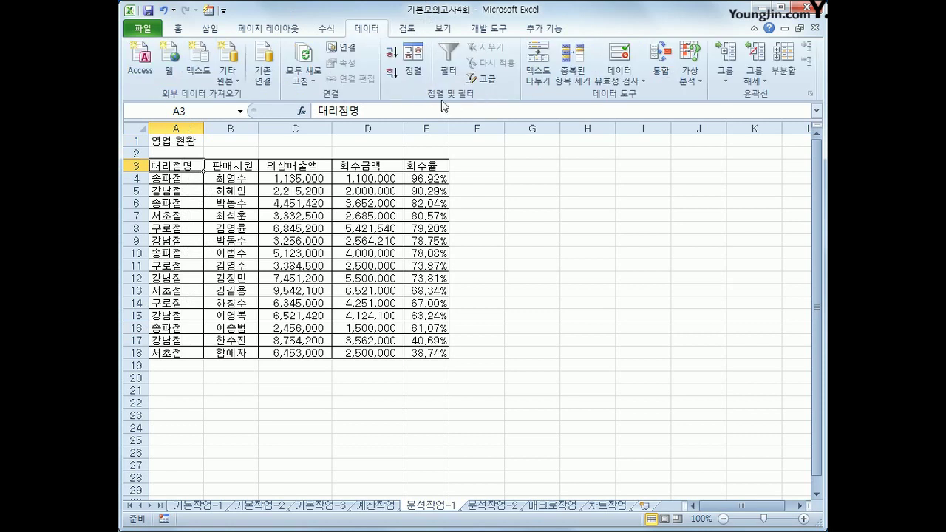
pyautogui.click(394, 61)
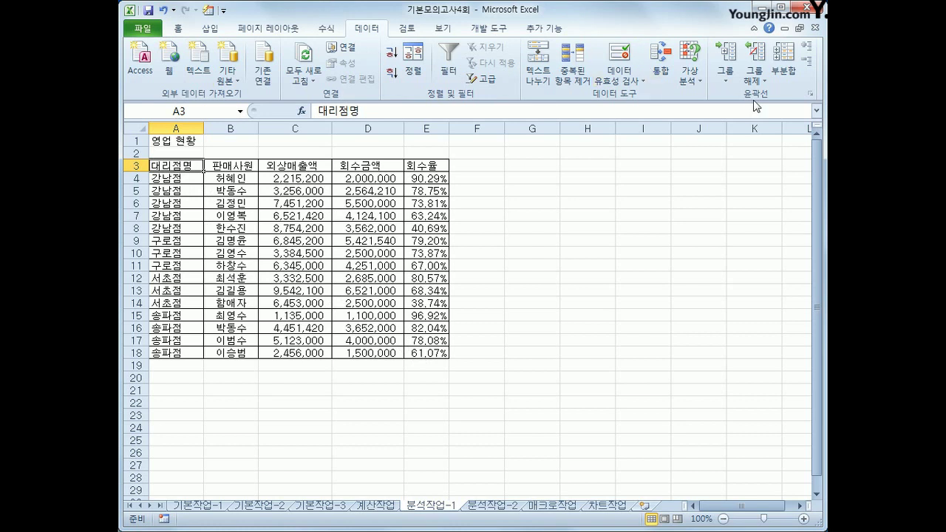
# Add subtotals to the 영업 현황 table grouped by 대리점명, using the 최대값 function on 회수율
pyautogui.click(785, 60)
pyautogui.moveTo(511, 113); pyautogui.dragTo(607, 141)
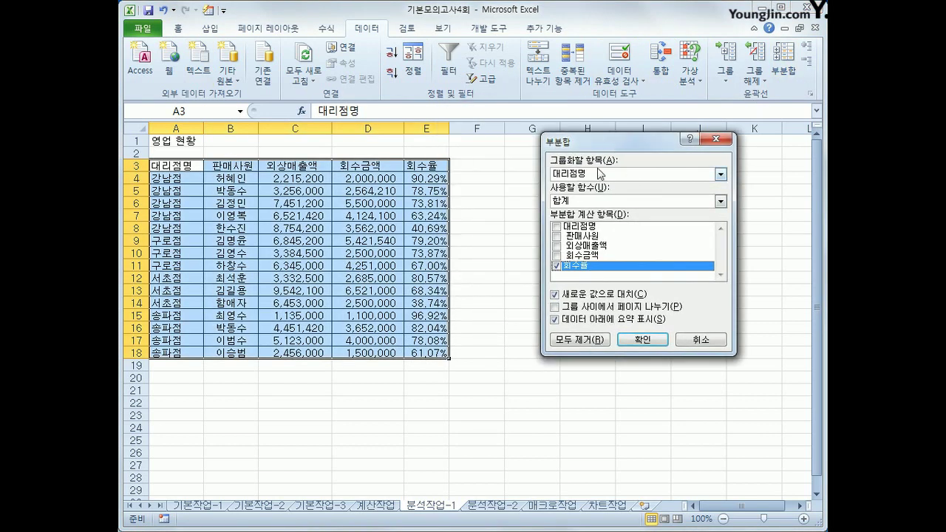
pyautogui.click(610, 201)
pyautogui.click(604, 237)
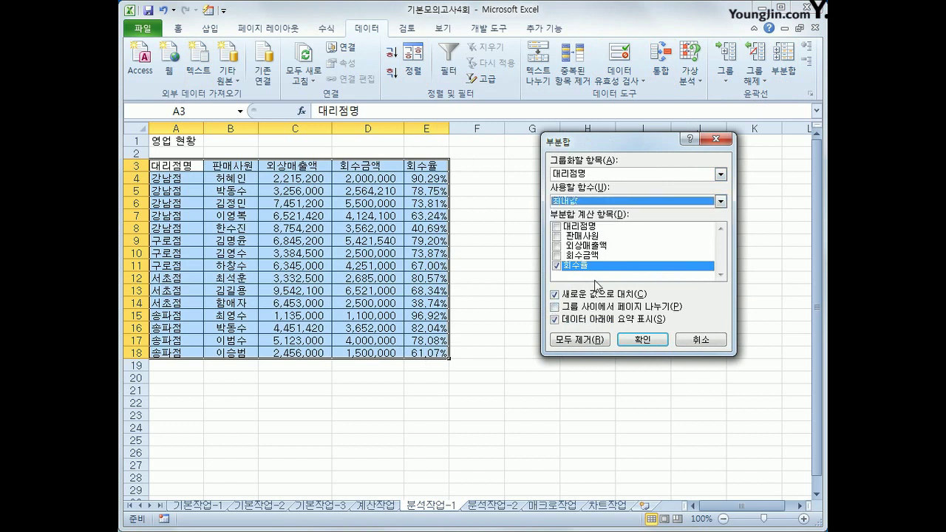
pyautogui.click(652, 338)
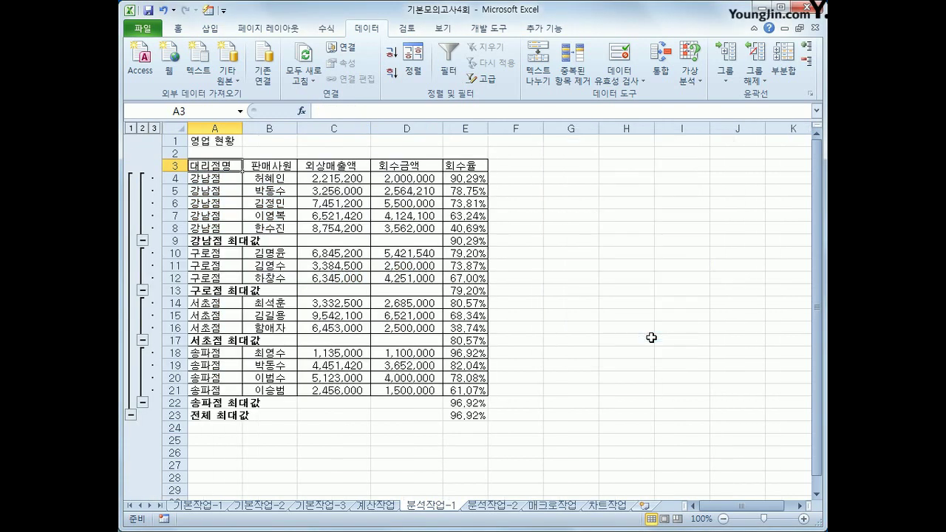
# Add a second subtotal by 대리점명 using 최소값 on 회수율, with the 새로운 값으로 대치 option turned off
pyautogui.click(784, 74)
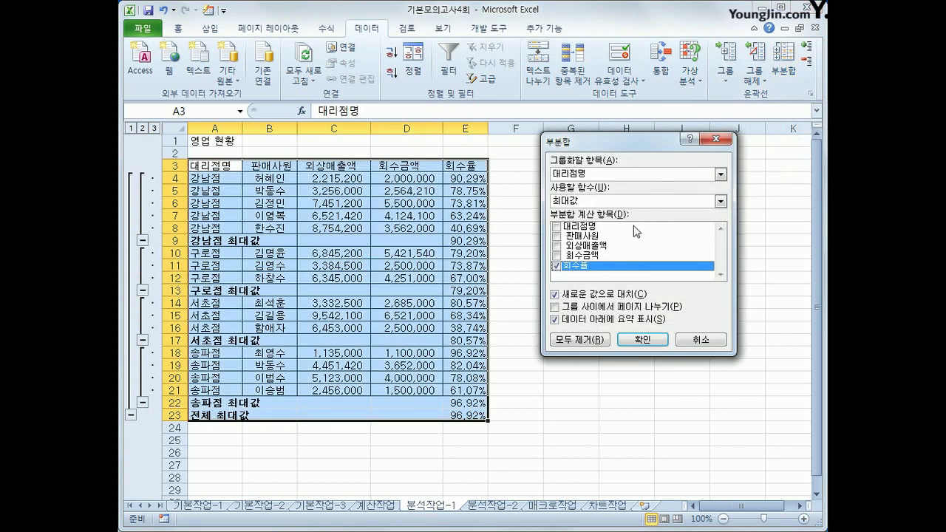
pyautogui.click(633, 202)
pyautogui.click(609, 245)
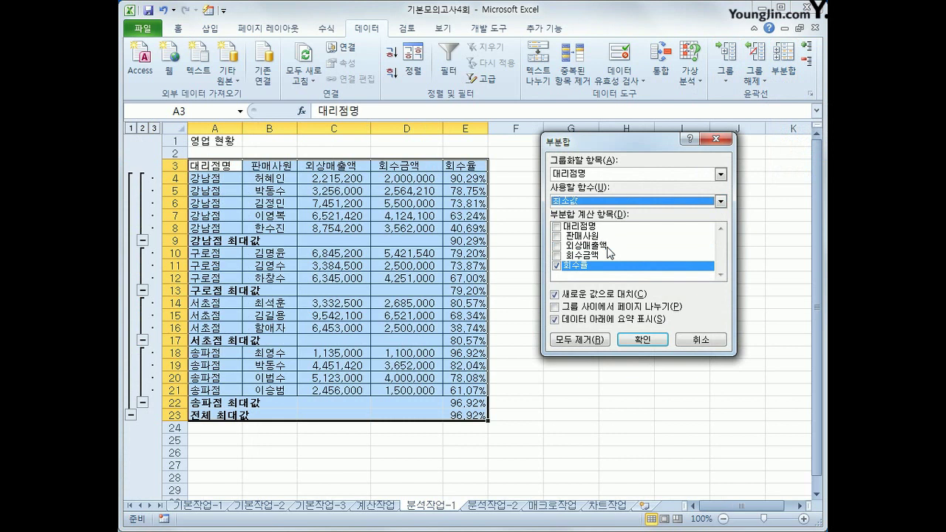
pyautogui.click(612, 295)
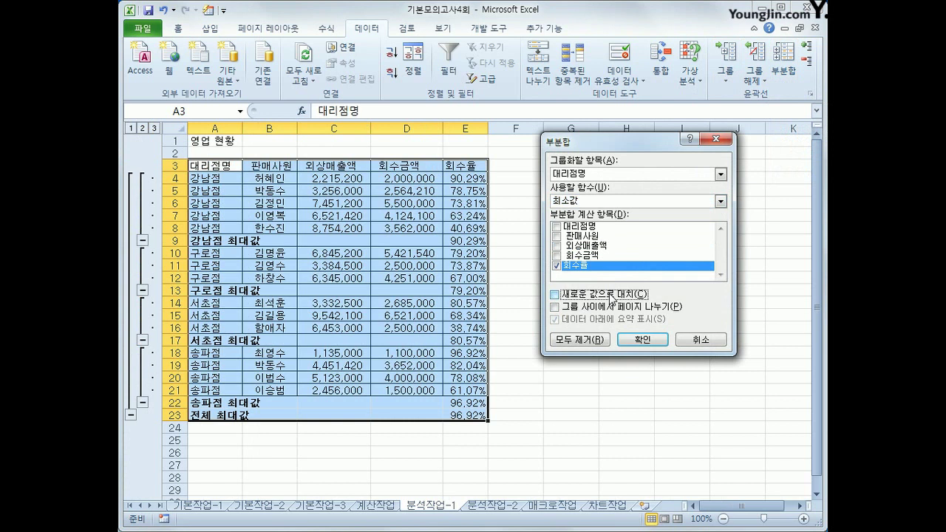
pyautogui.click(632, 341)
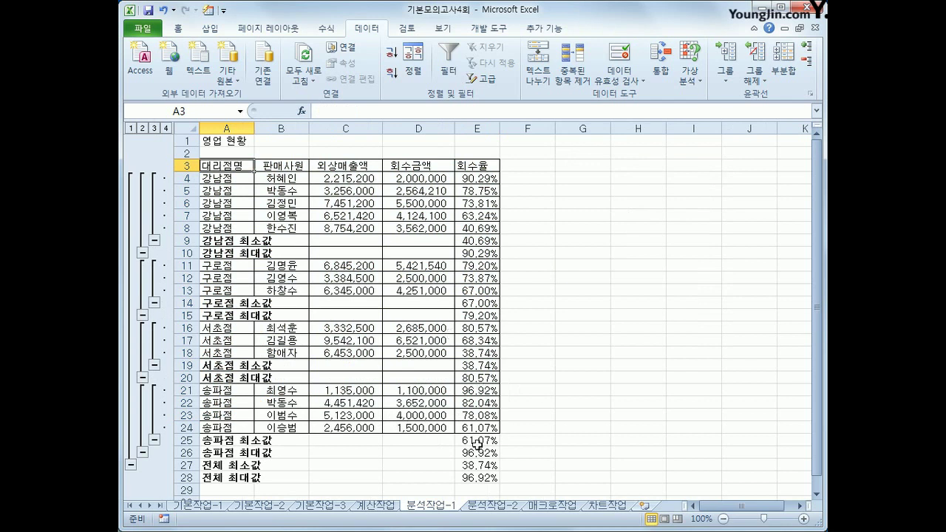
# On the 분석작업-2 sheet, run Goal Seek to bring the 이익금액 total in F10 to 9500000 by changing the 마진율 in C13
pyautogui.click(484, 505)
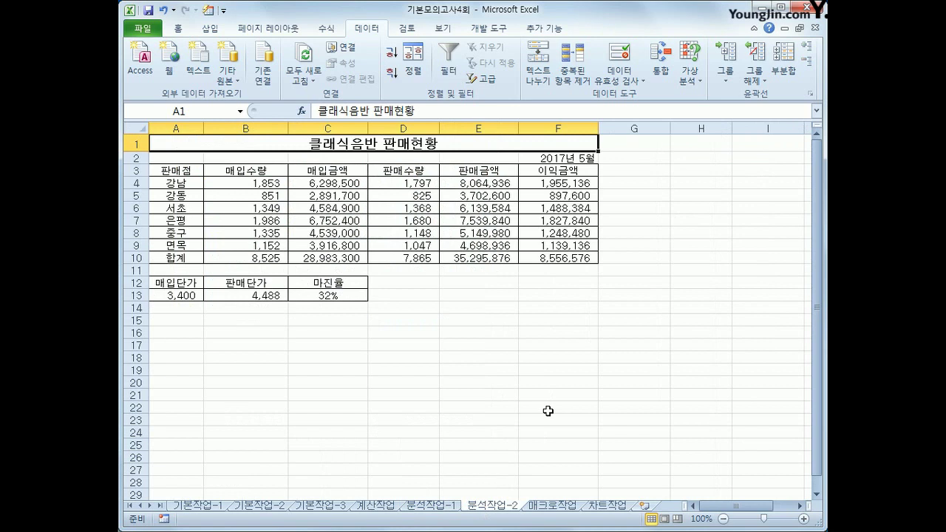
pyautogui.click(546, 260)
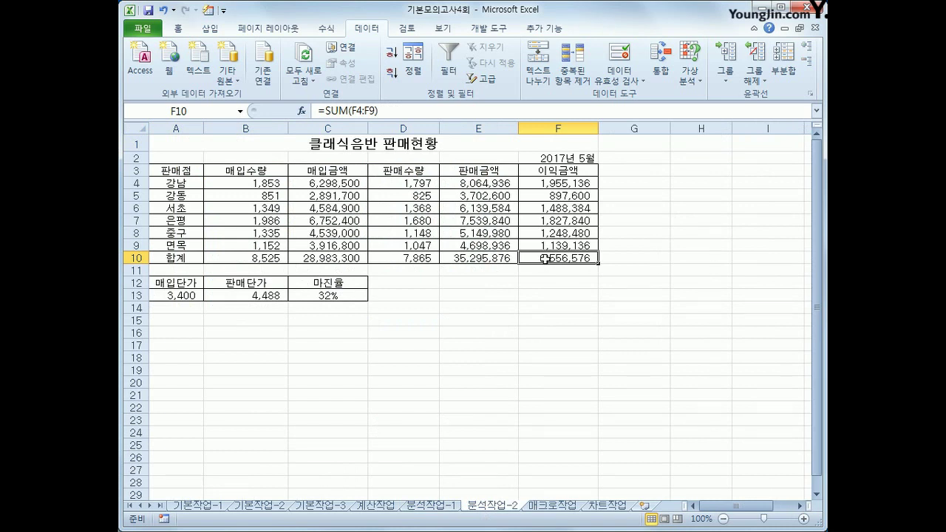
pyautogui.click(689, 80)
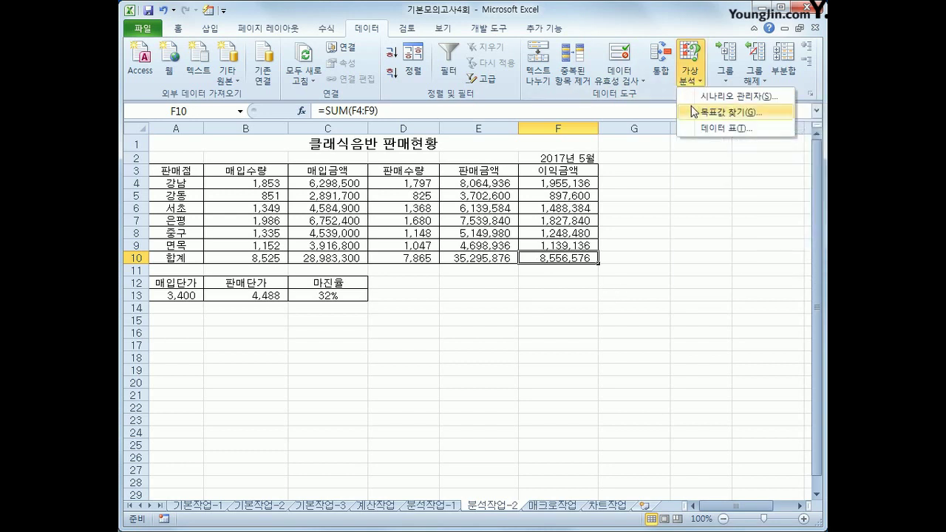
pyautogui.click(693, 111)
pyautogui.moveTo(676, 206); pyautogui.dragTo(662, 346)
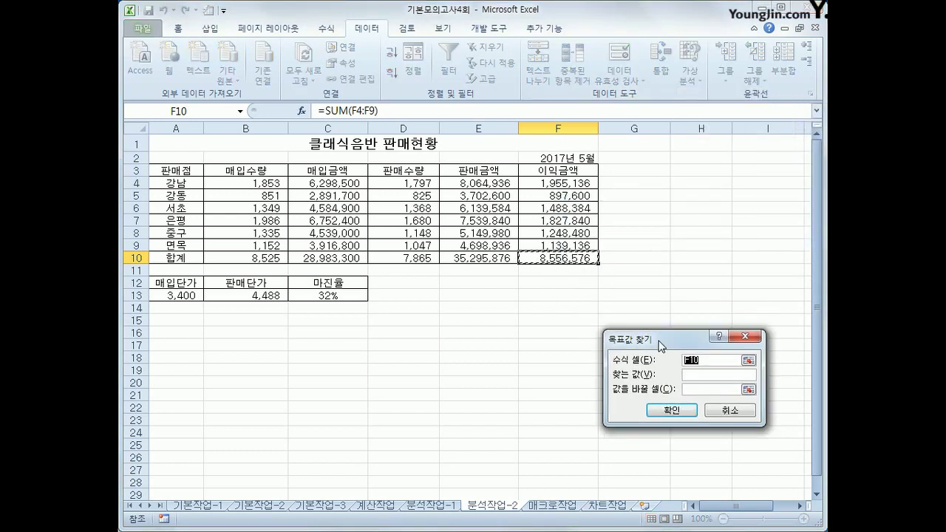
pyautogui.press('Tab')
pyautogui.write('9500')
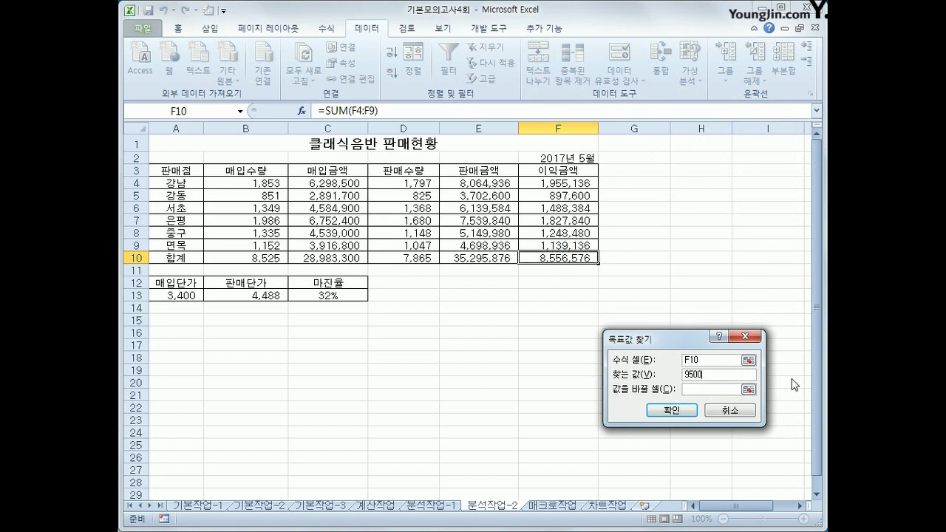
pyautogui.write('000')
pyautogui.click(714, 393)
pyautogui.click(294, 295)
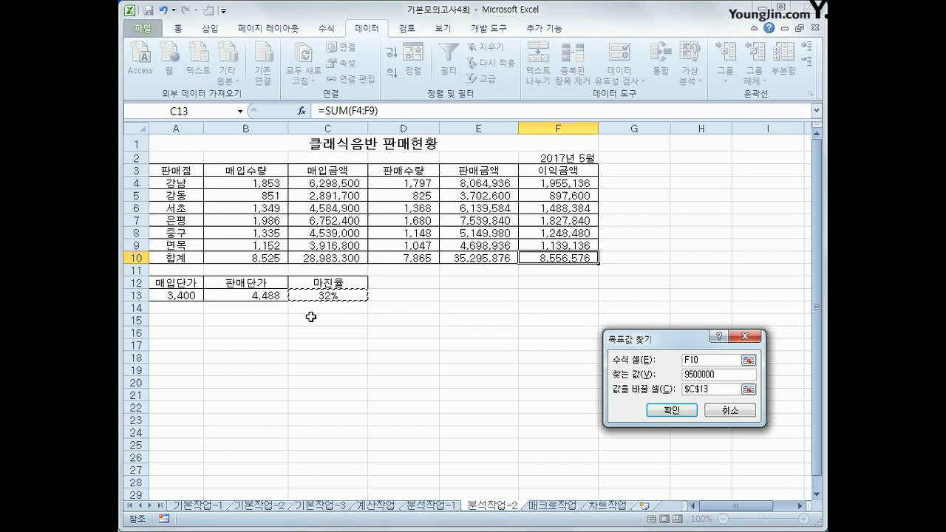
pyautogui.click(669, 412)
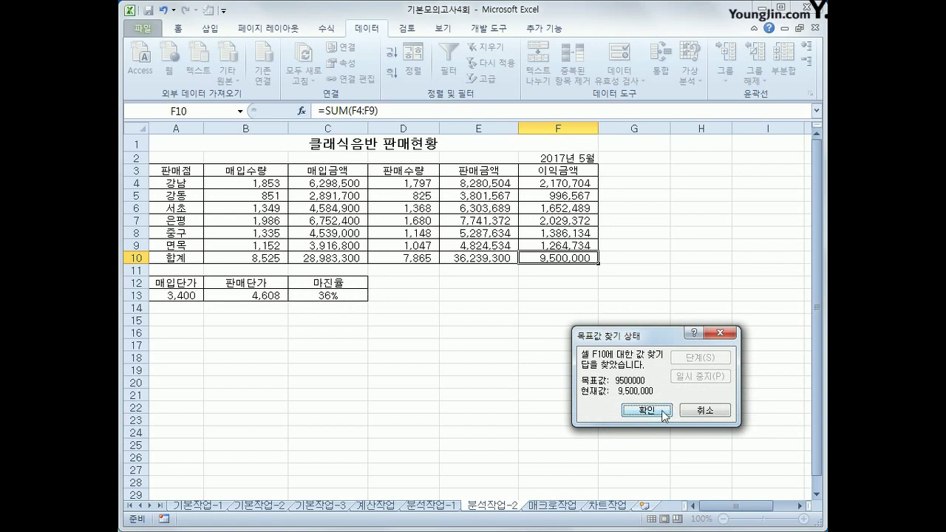
pyautogui.click(663, 412)
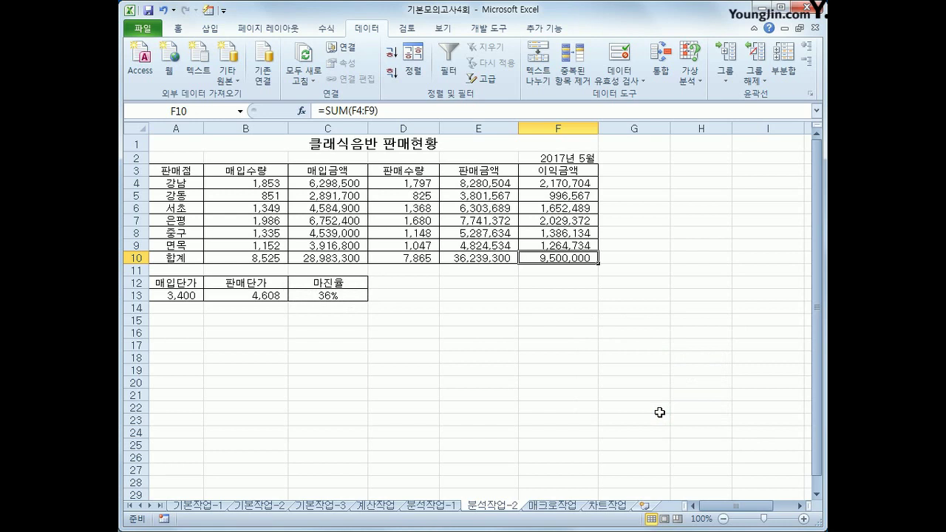
# On the 매크로작업 sheet, start recording a macro named 총수입, stored in the current workbook
pyautogui.click(543, 507)
pyautogui.click(703, 367)
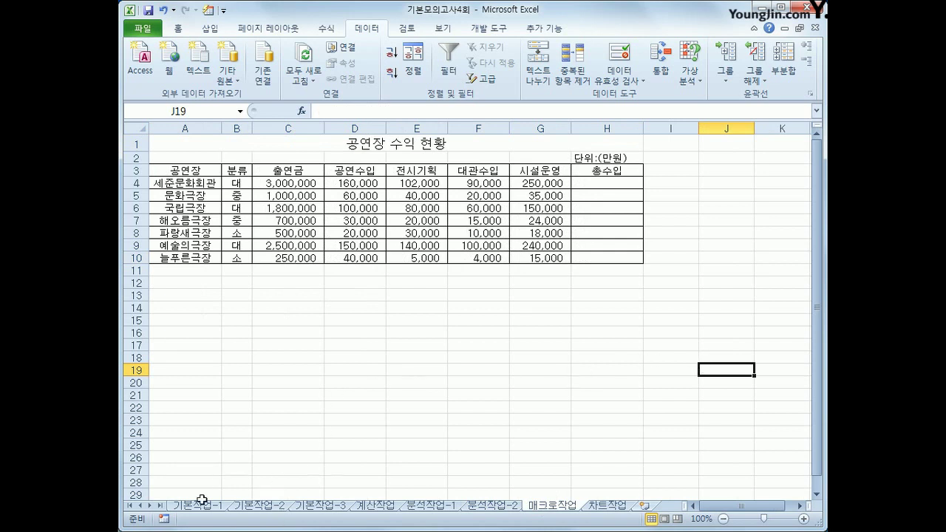
pyautogui.click(164, 519)
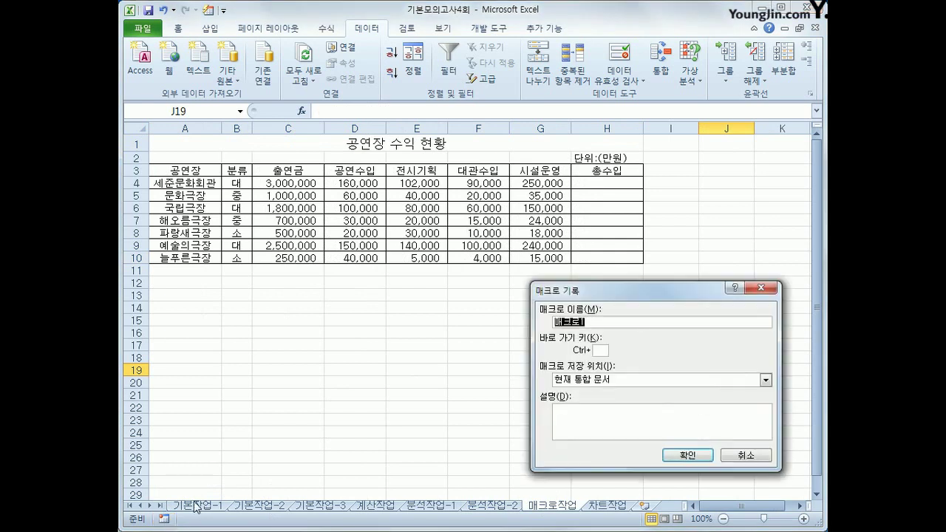
pyautogui.write('서식')
pyautogui.press('BackSpace')
pyautogui.press('BackSpace')
pyautogui.write('총수입')
pyautogui.click(691, 453)
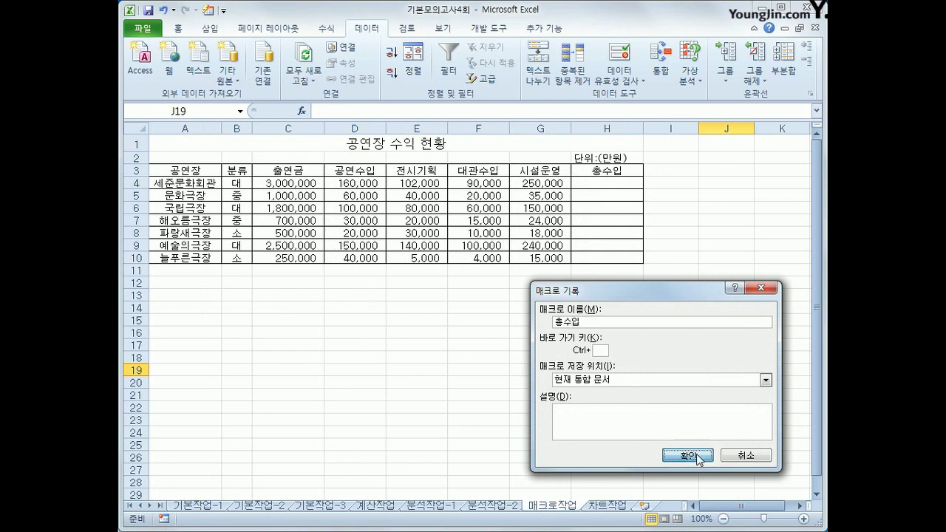
# Enter =SUM(C4:G4) in H4 to total the first venue's 총수입
pyautogui.click(611, 184)
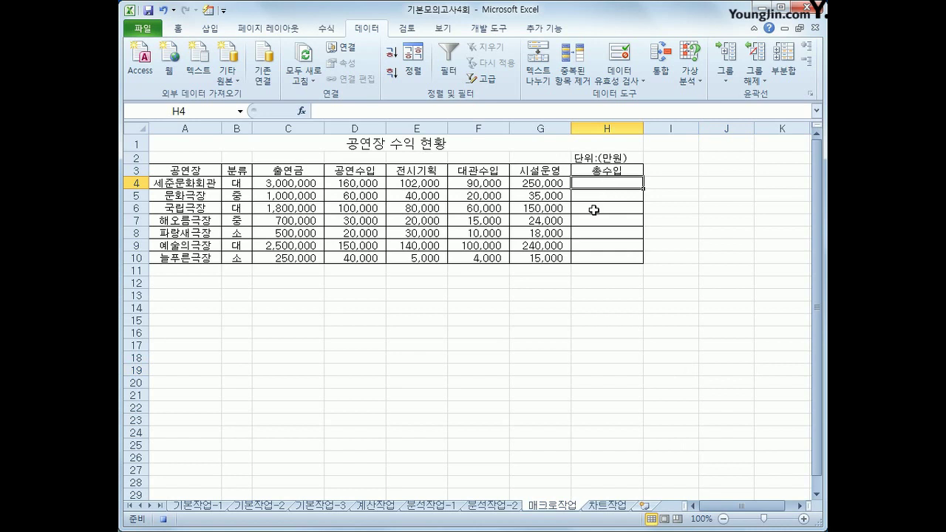
pyautogui.write('=sum(')
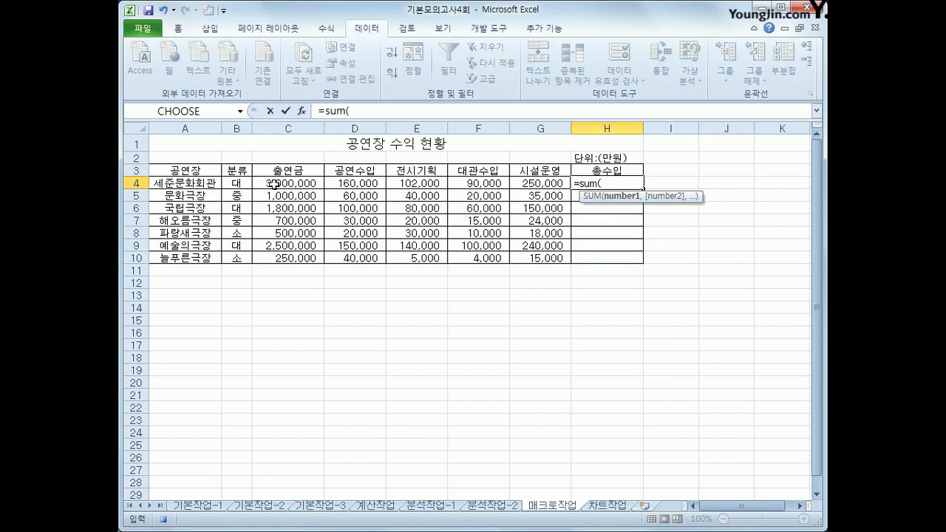
pyautogui.click(274, 184)
pyautogui.moveTo(274, 184); pyautogui.dragTo(525, 182)
pyautogui.write(')')
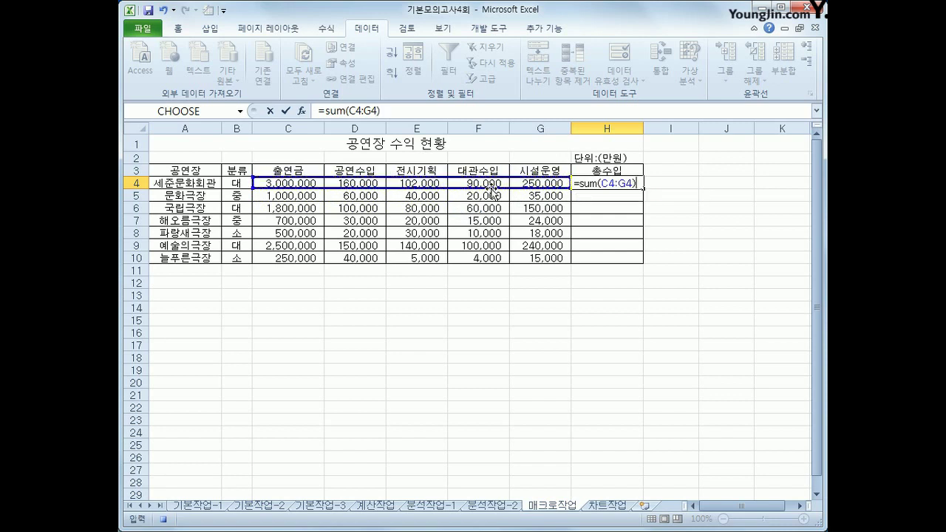
pyautogui.press('Return')
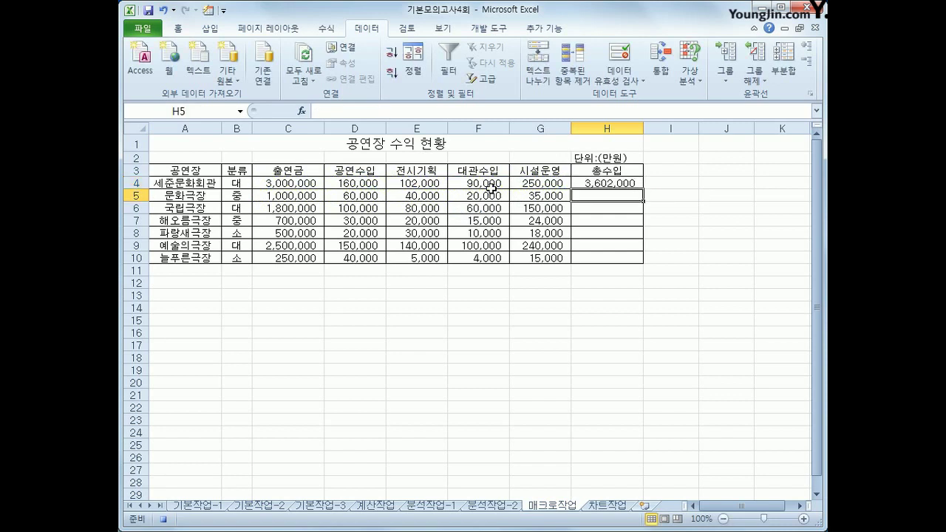
# Fill the 총수입 formula from H4 down to H10 and stop recording the macro
pyautogui.click(605, 184)
pyautogui.moveTo(643, 184); pyautogui.dragTo(637, 260)
pyautogui.click(632, 259)
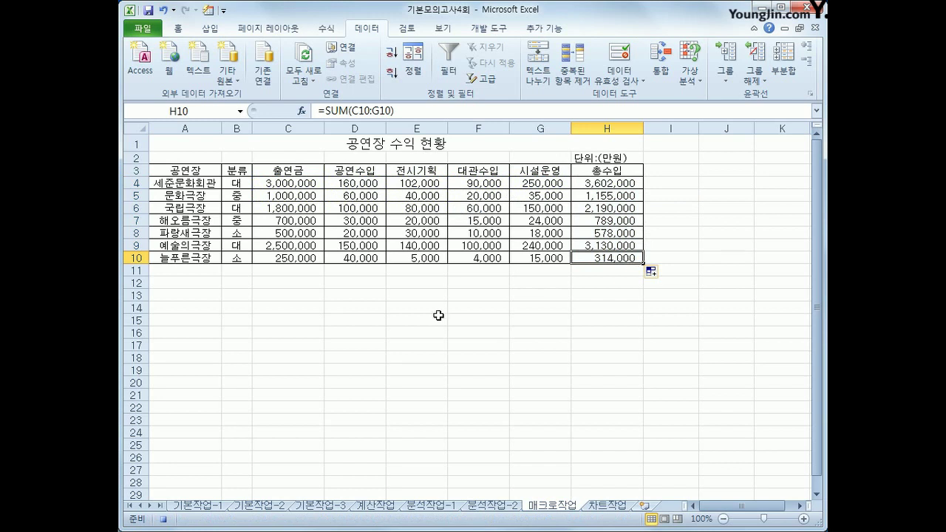
pyautogui.click(164, 519)
pyautogui.click(378, 383)
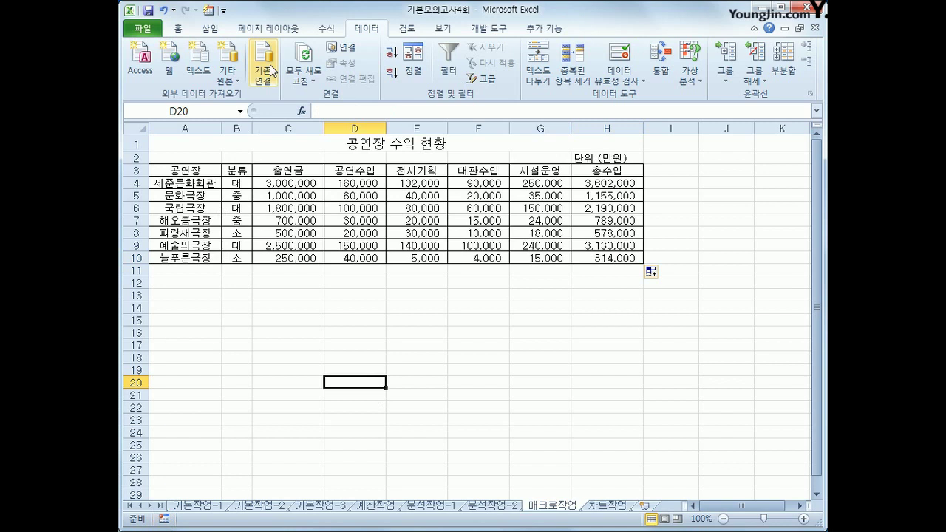
# Insert a cross shape (십자형) covering J3:J5 and label it 총수입
pyautogui.click(210, 28)
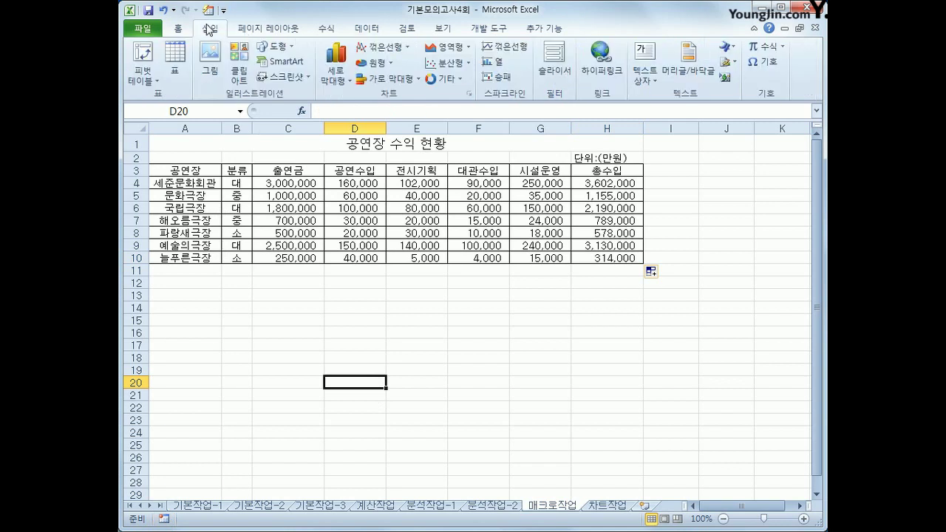
pyautogui.click(275, 48)
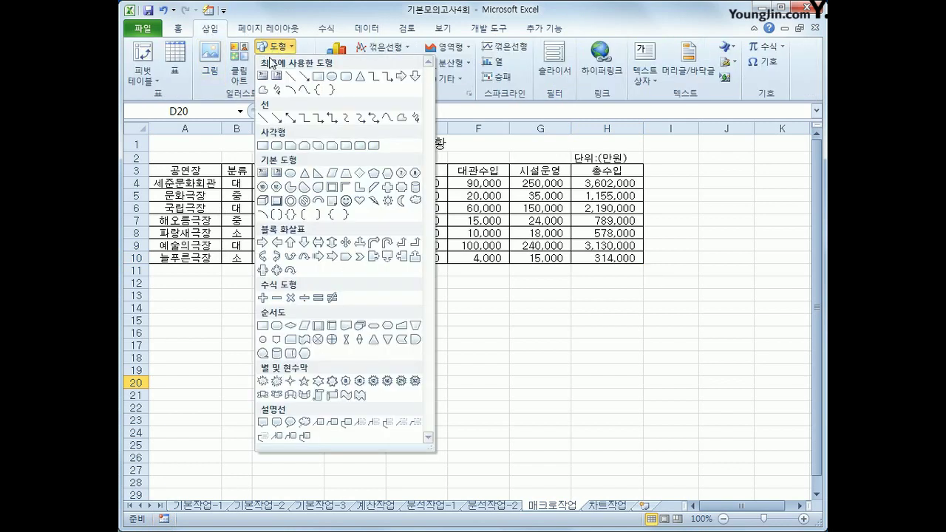
pyautogui.click(387, 188)
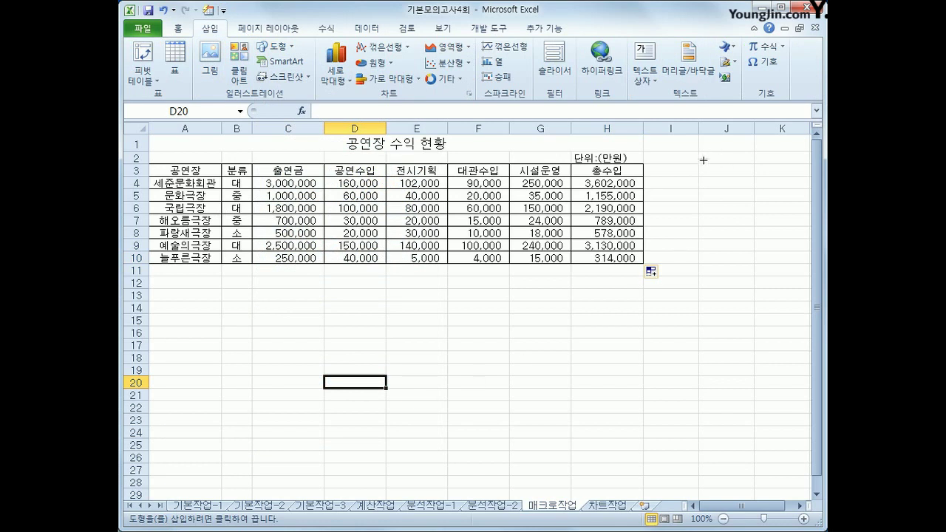
pyautogui.moveTo(697, 161)
pyautogui.mouseDown()
pyautogui.moveTo(735, 186)
pyautogui.moveTo(734, 176)
pyautogui.moveTo(735, 203)
pyautogui.mouseUp()
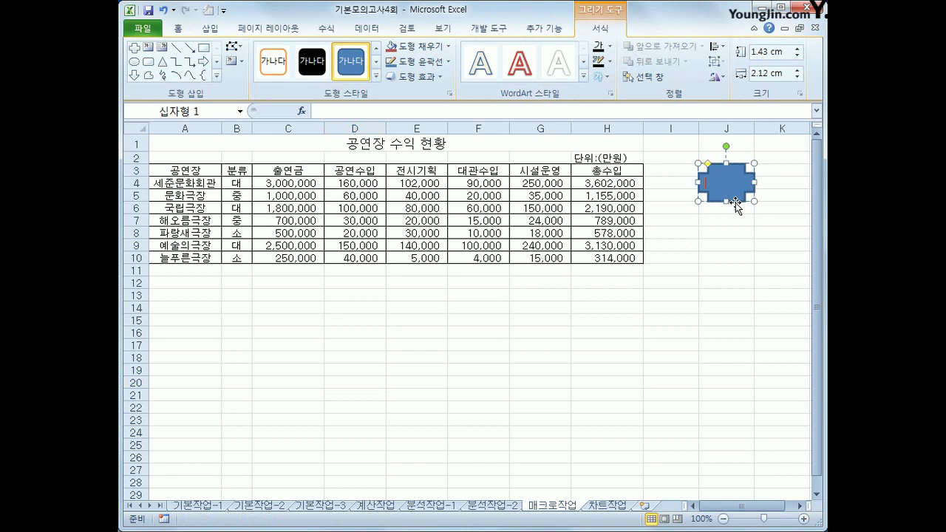
pyautogui.write('총수입')
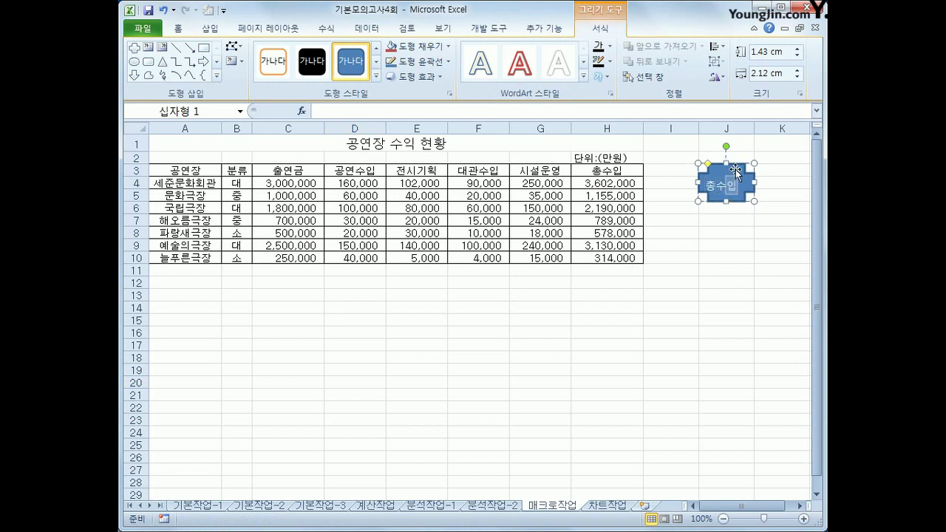
# Assign the 총수입 macro to the cross shape
pyautogui.hotkey('shift', 'F10')
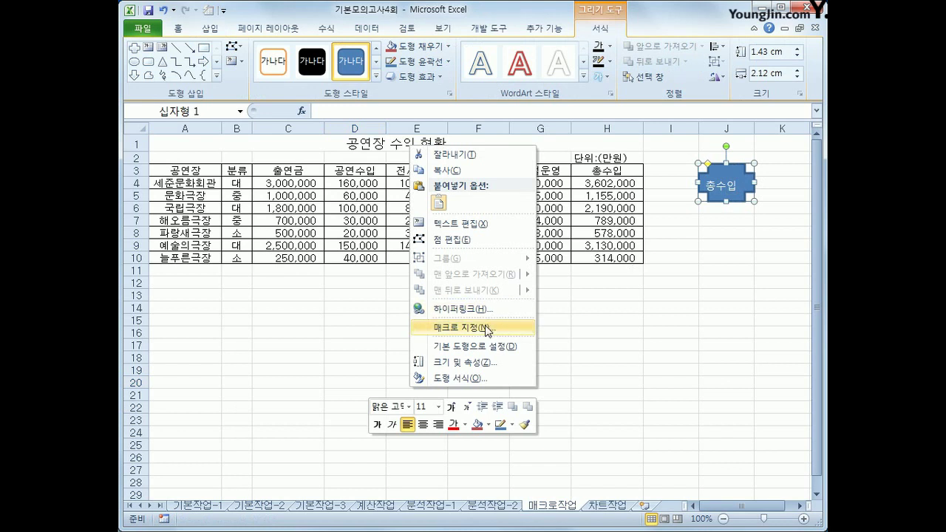
pyautogui.click(462, 328)
pyautogui.click(399, 255)
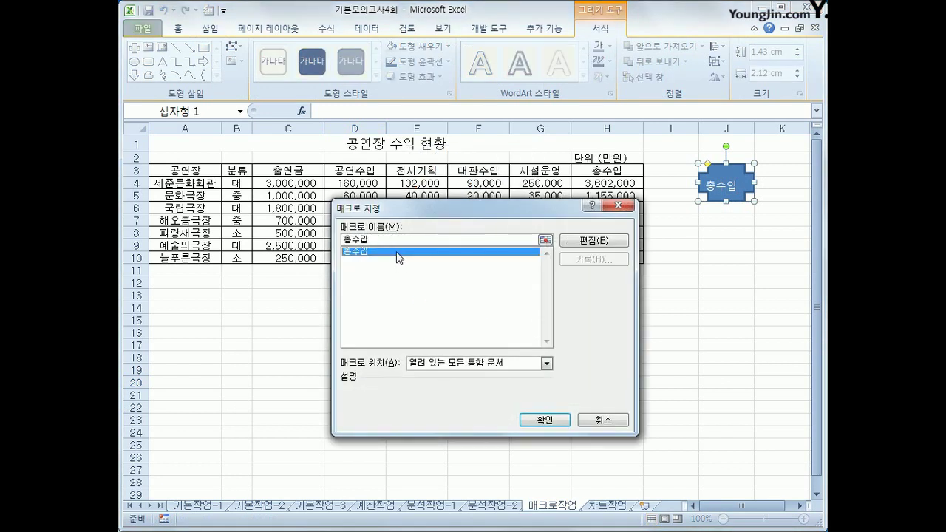
pyautogui.click(540, 420)
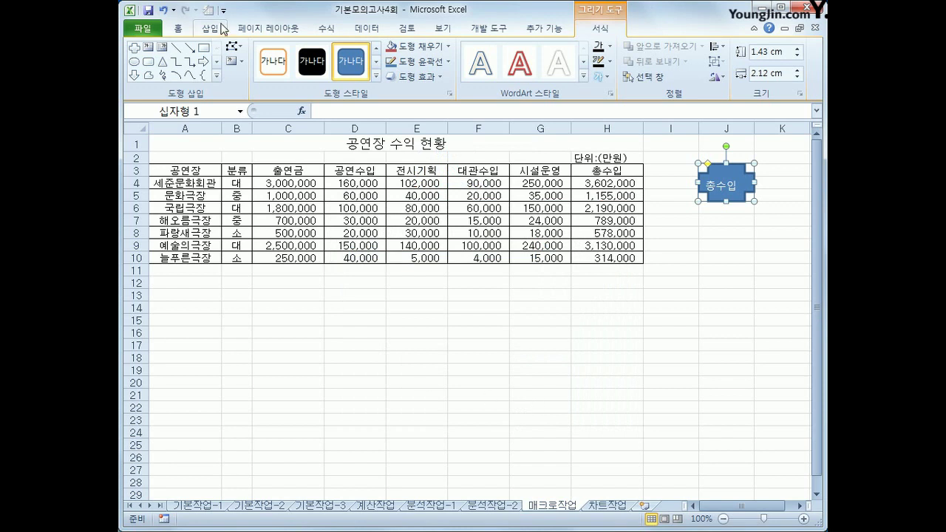
# Center the cross shape's text both vertically and horizontally, and deselect the shape
pyautogui.click(190, 30)
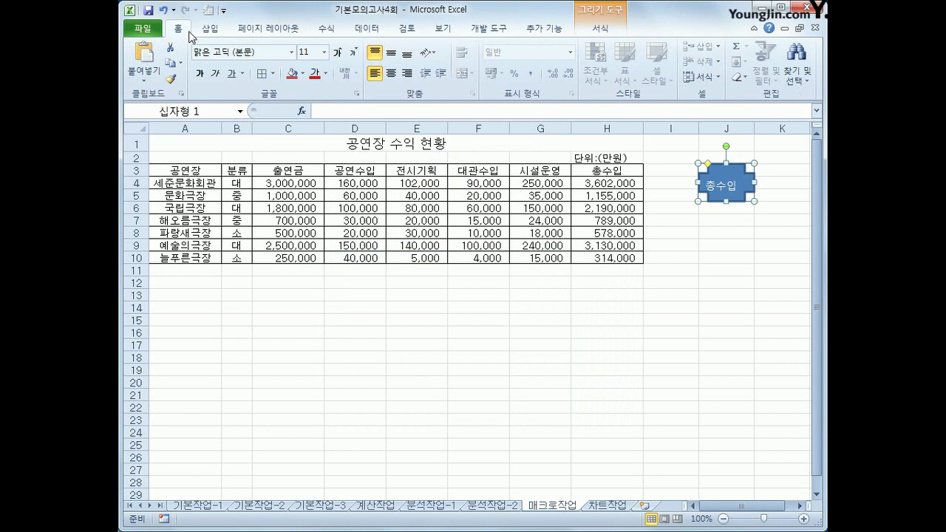
pyautogui.click(391, 53)
pyautogui.click(391, 73)
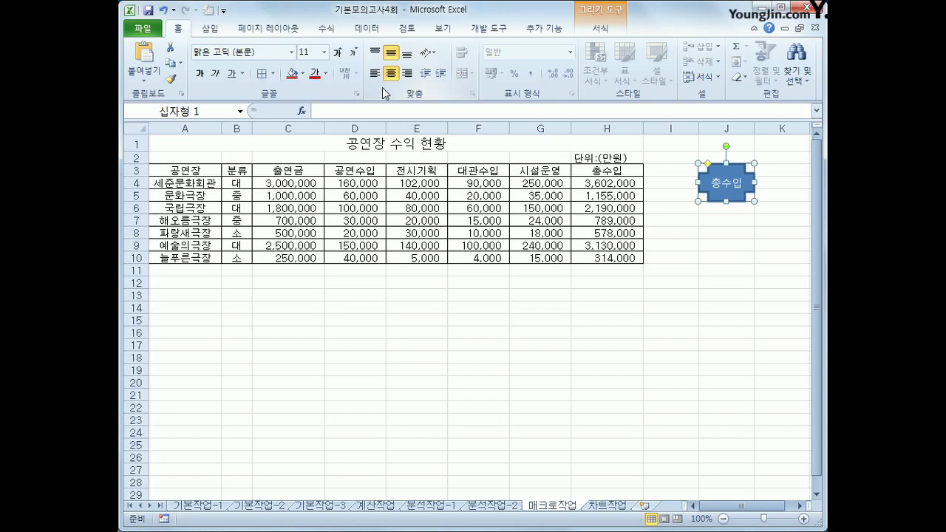
pyautogui.click(478, 407)
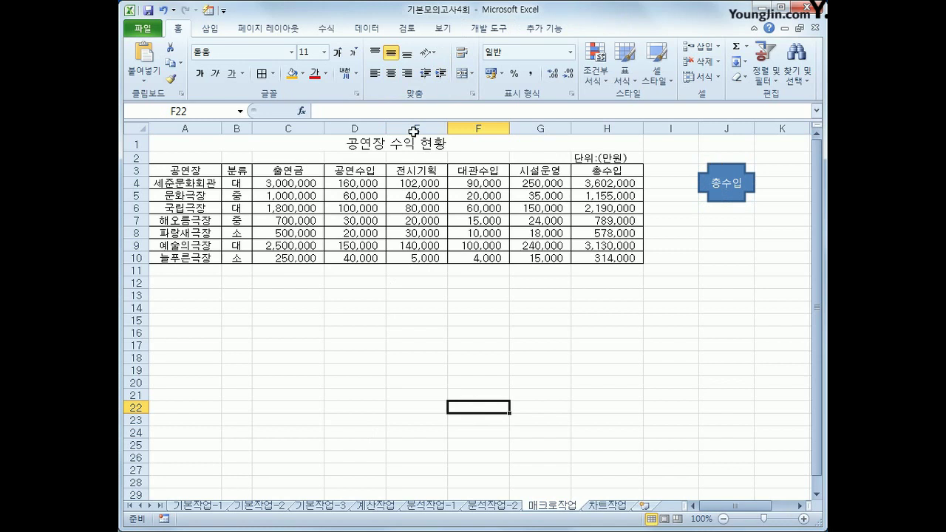
# Start recording a second macro named 서식 in the current workbook
pyautogui.click(163, 521)
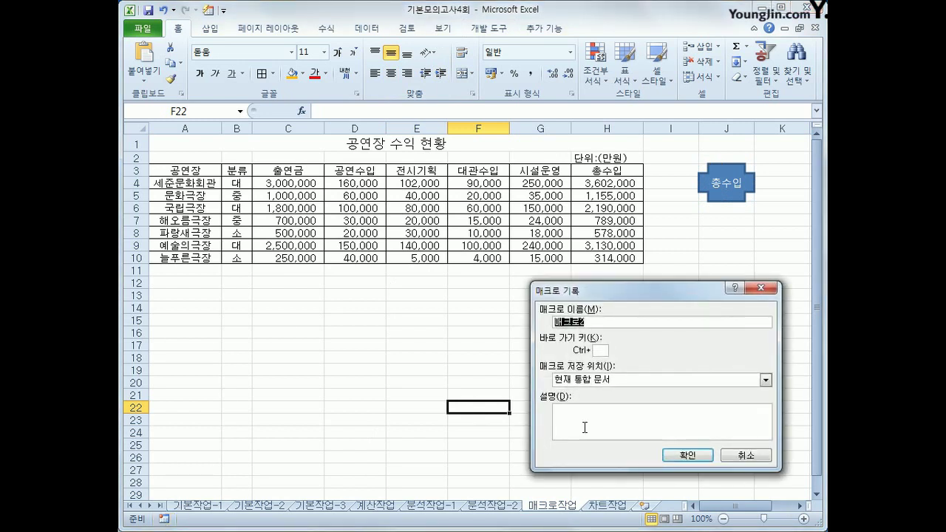
pyautogui.write('서식')
pyautogui.click(681, 457)
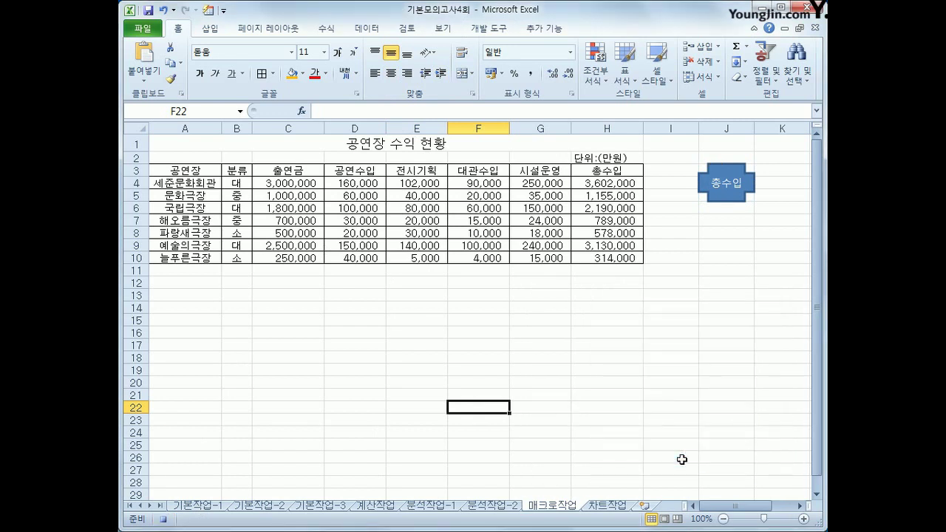
# Apply the 회계 number format to C4:G10 and stop recording the macro
pyautogui.click(286, 181)
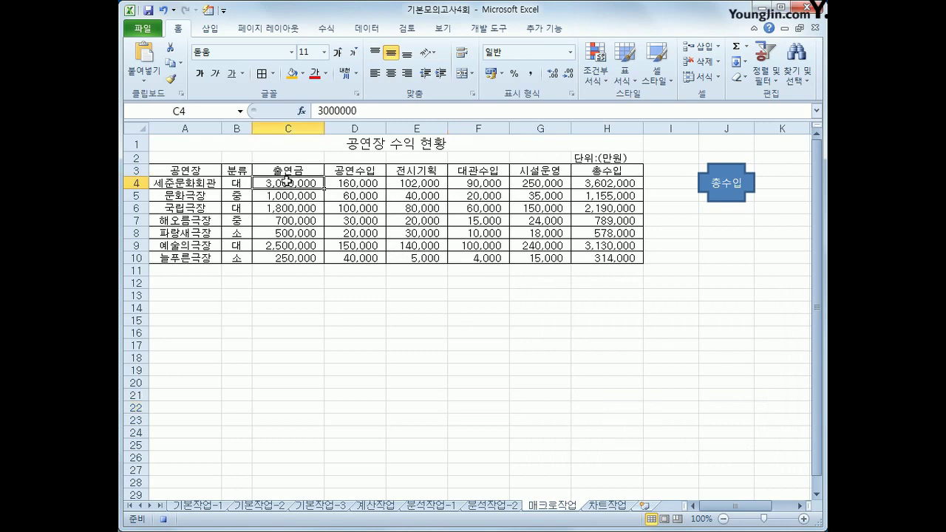
pyautogui.moveTo(287, 181); pyautogui.dragTo(513, 264)
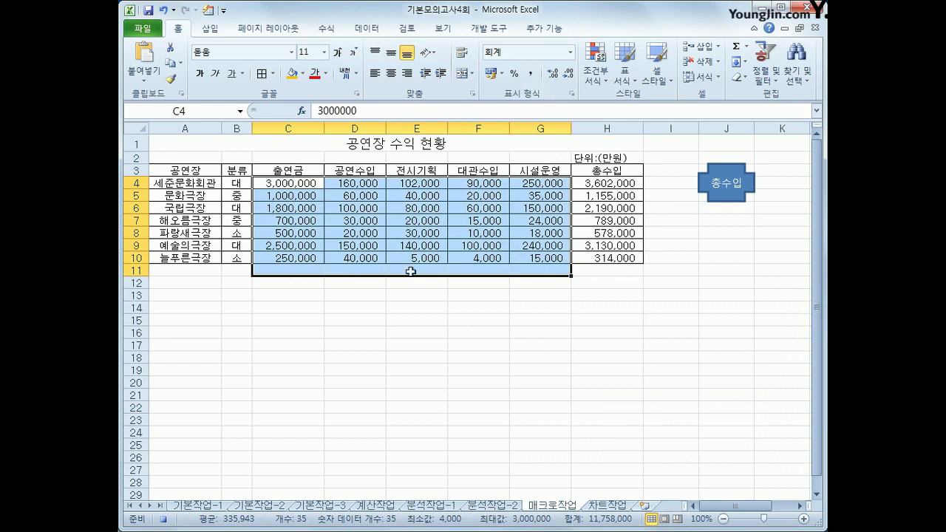
pyautogui.click(297, 182)
pyautogui.moveTo(297, 181); pyautogui.dragTo(523, 256)
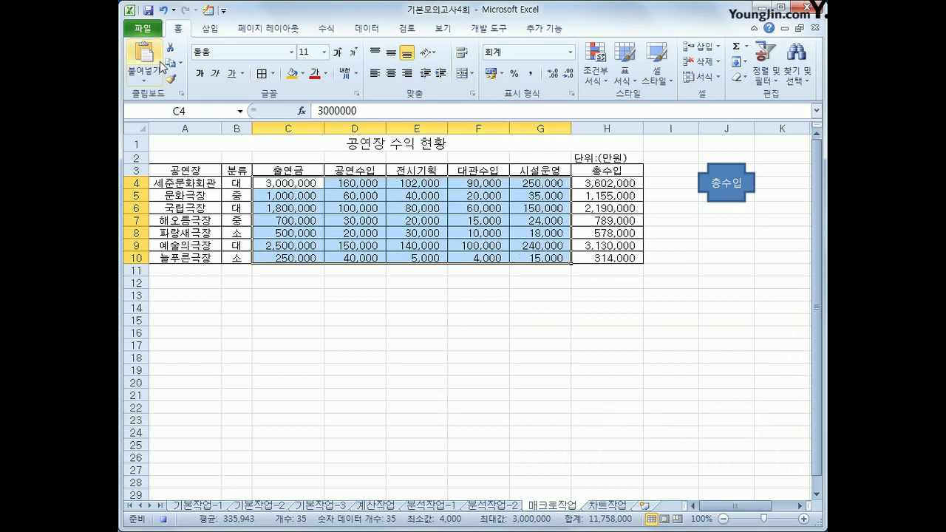
pyautogui.click(570, 53)
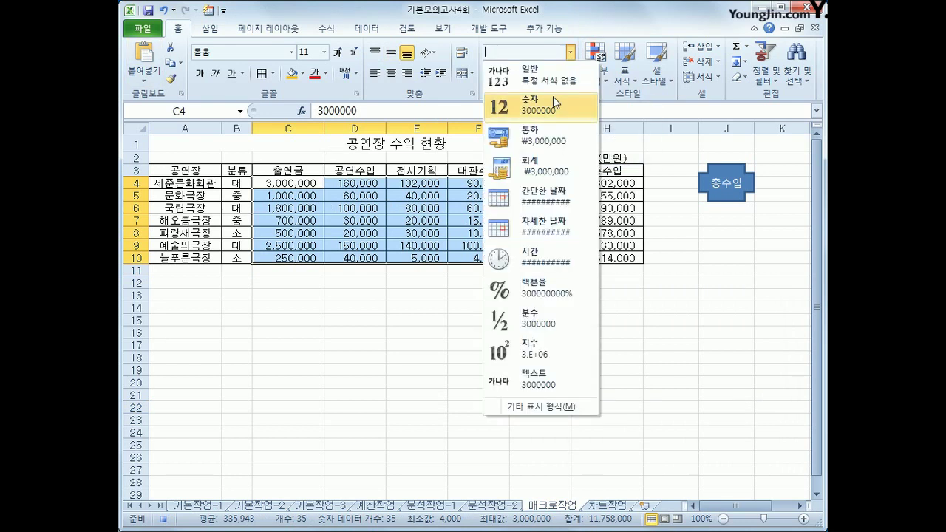
pyautogui.click(528, 178)
pyautogui.click(571, 258)
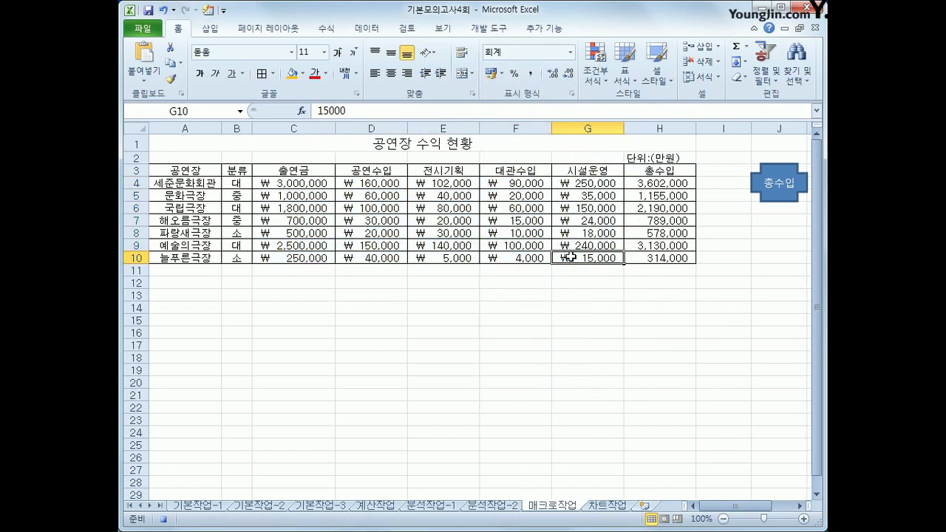
pyautogui.click(163, 520)
# Insert a hexagon shape (육각형) covering J7:J9 and label it 서식
pyautogui.click(210, 28)
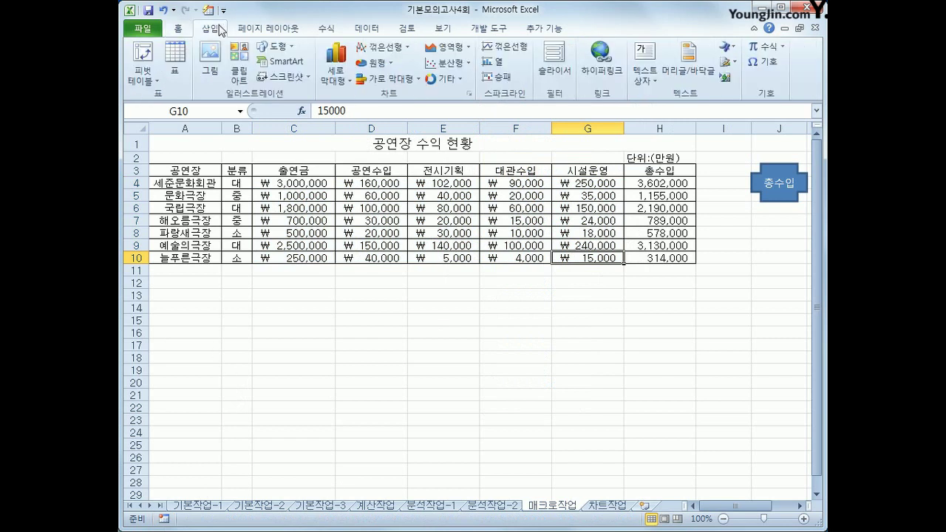
pyautogui.click(278, 48)
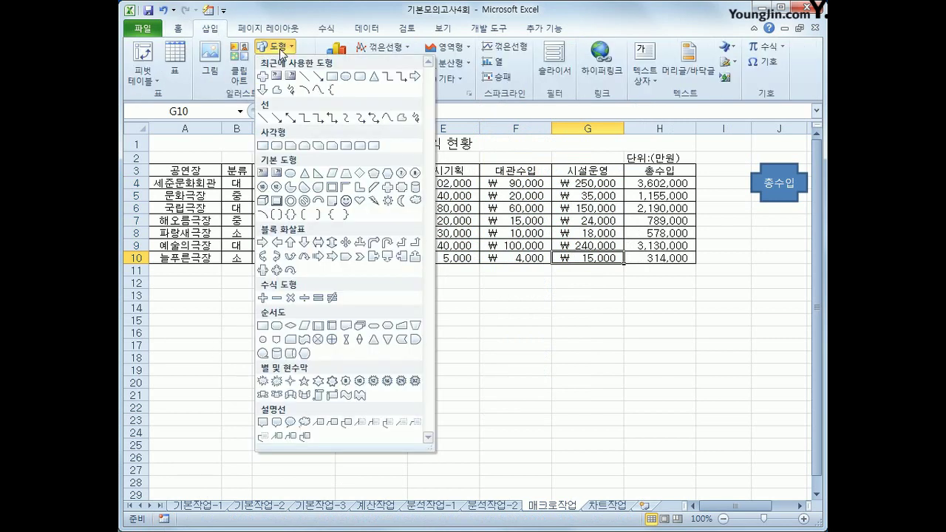
pyautogui.click(384, 175)
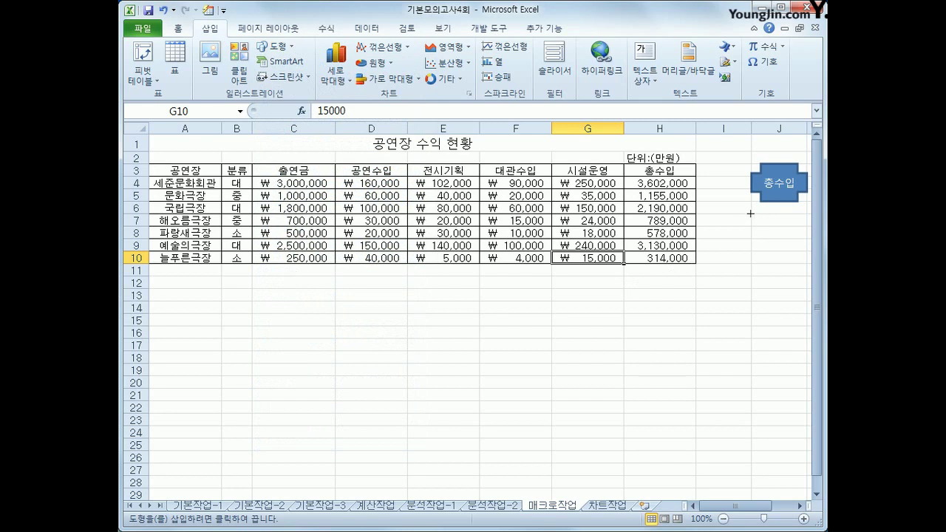
pyautogui.moveTo(750, 212)
pyautogui.mouseDown()
pyautogui.moveTo(776, 215)
pyautogui.moveTo(777, 249)
pyautogui.moveTo(792, 248)
pyautogui.mouseUp()
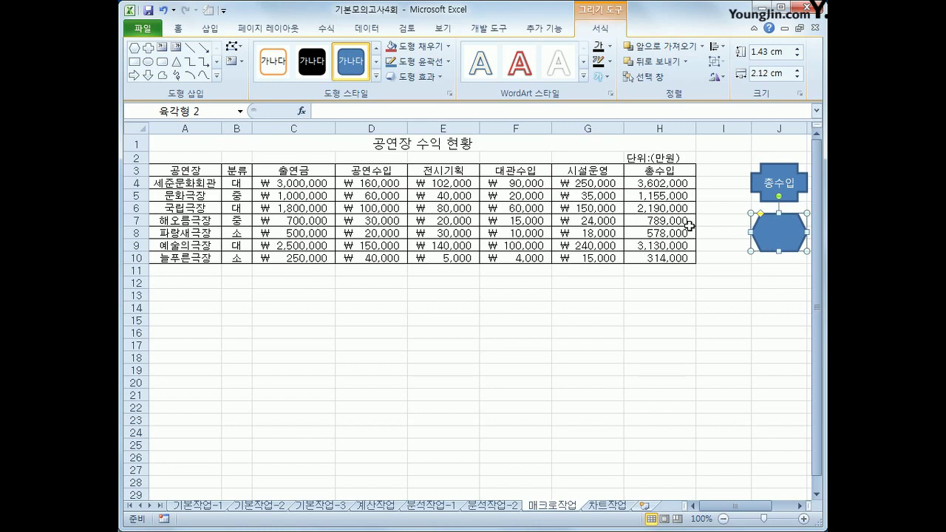
pyautogui.write('서시')
pyautogui.click(689, 227)
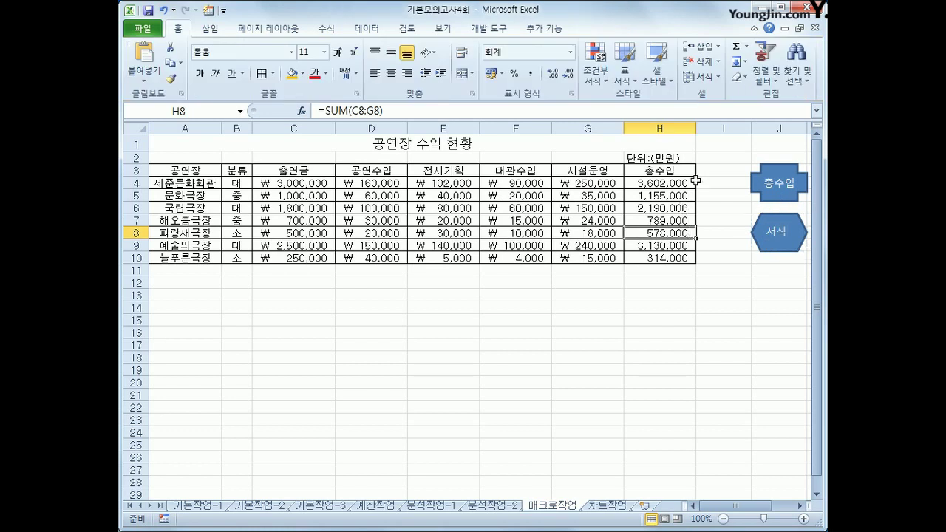
# Assign the 서식 macro to the hexagon shape
pyautogui.rightClick(774, 252)
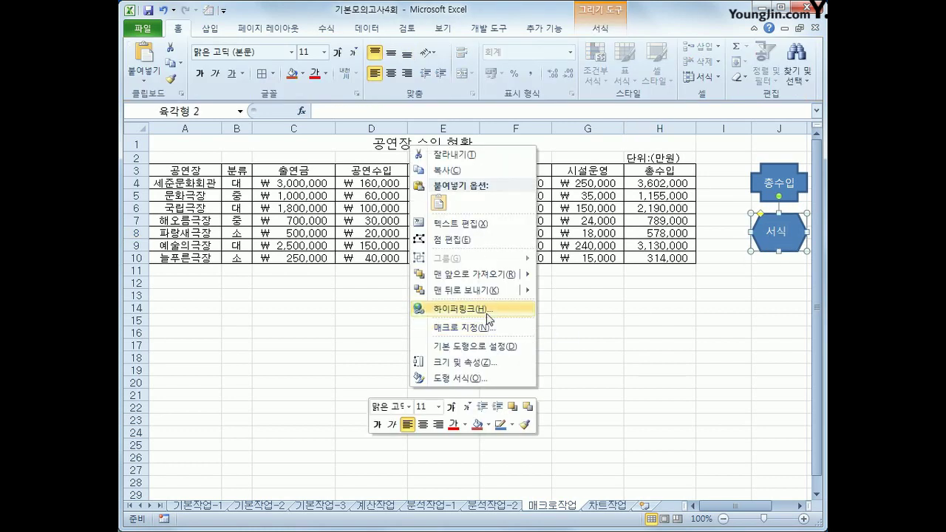
pyautogui.click(484, 330)
pyautogui.click(367, 252)
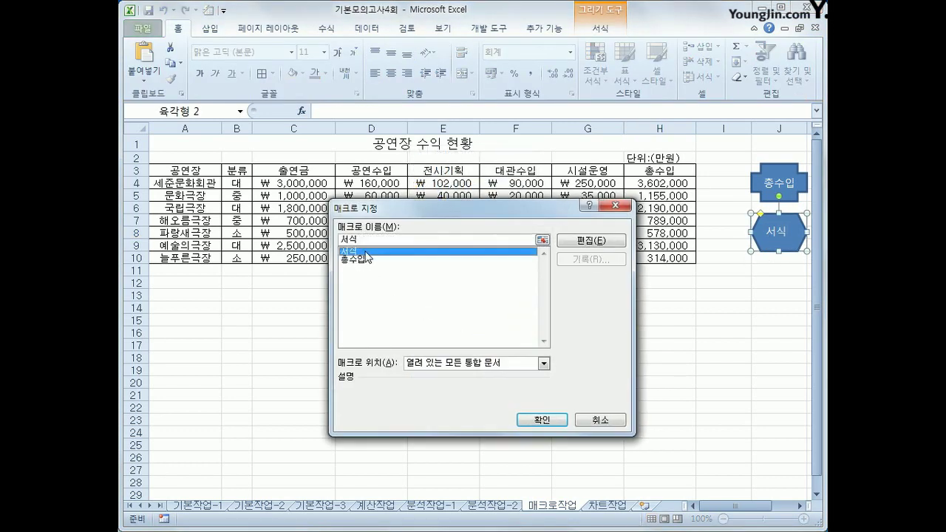
pyautogui.click(555, 425)
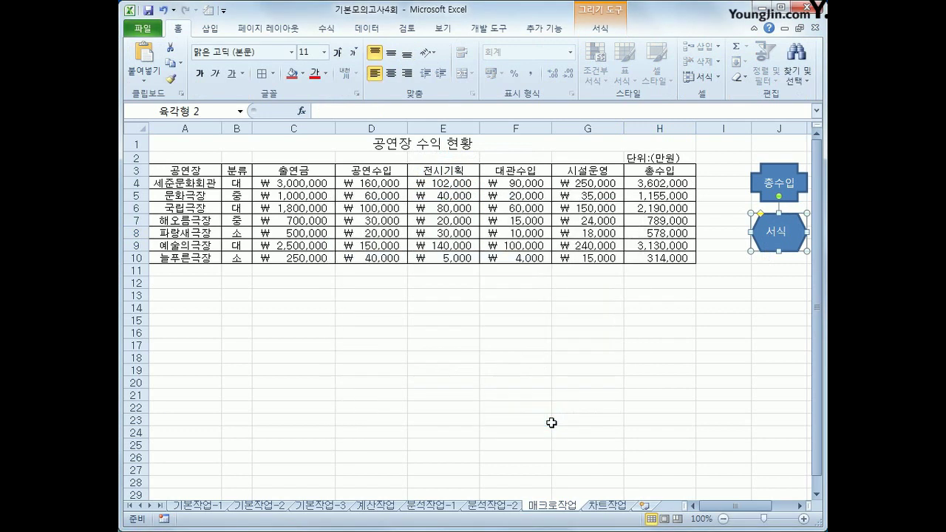
# Center the hexagon shape's 서식 label both vertically and horizontally
pyautogui.click(391, 51)
pyautogui.click(390, 74)
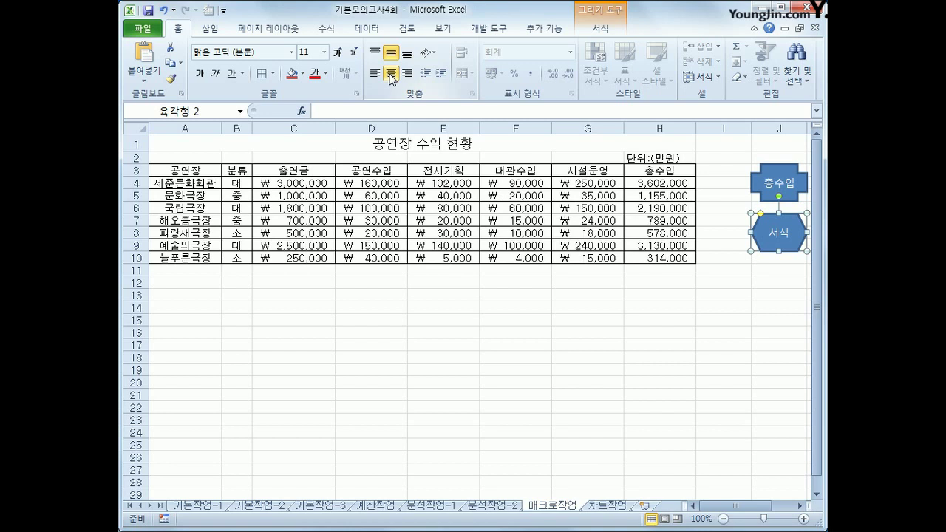
# On the 차트작업 sheet, add the 수입금액 data in E3:E8 to the chart as a series and check the chart's data source
pyautogui.click(595, 509)
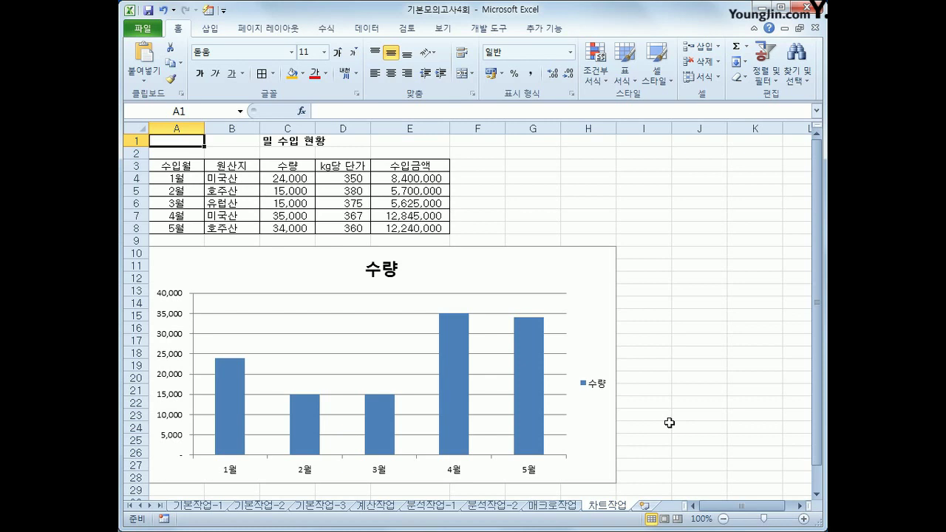
pyautogui.moveTo(429, 164); pyautogui.dragTo(429, 224)
pyautogui.hotkey('ctrl', 'c')
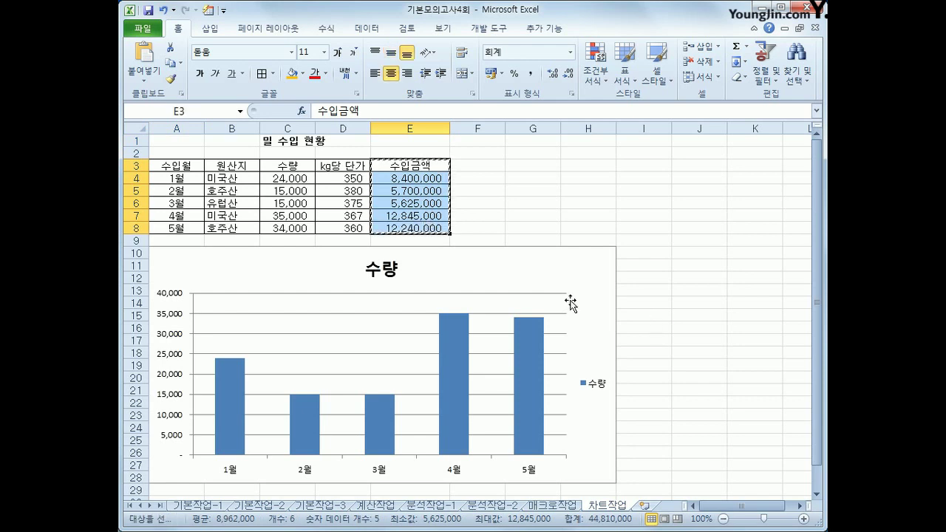
pyautogui.click(589, 280)
pyautogui.hotkey('ctrl', 'v')
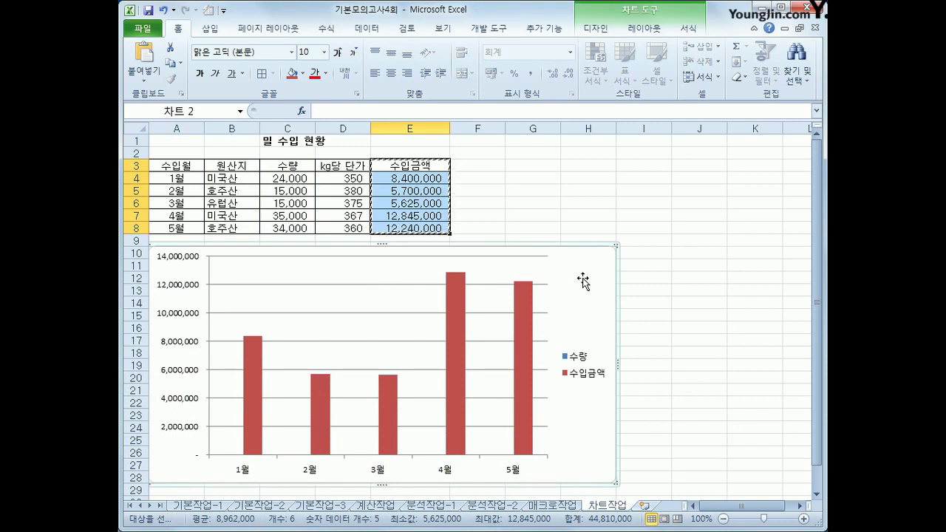
pyautogui.hotkey('shift', 'F10')
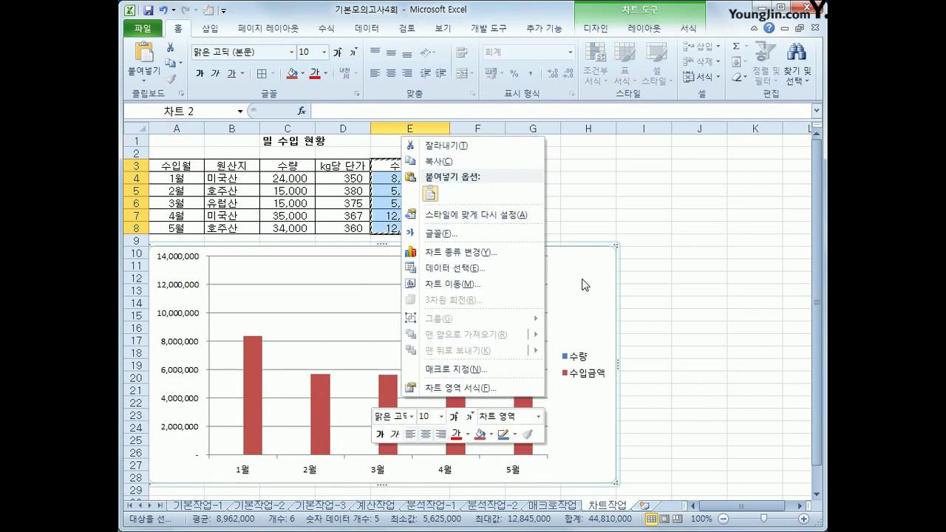
pyautogui.click(495, 266)
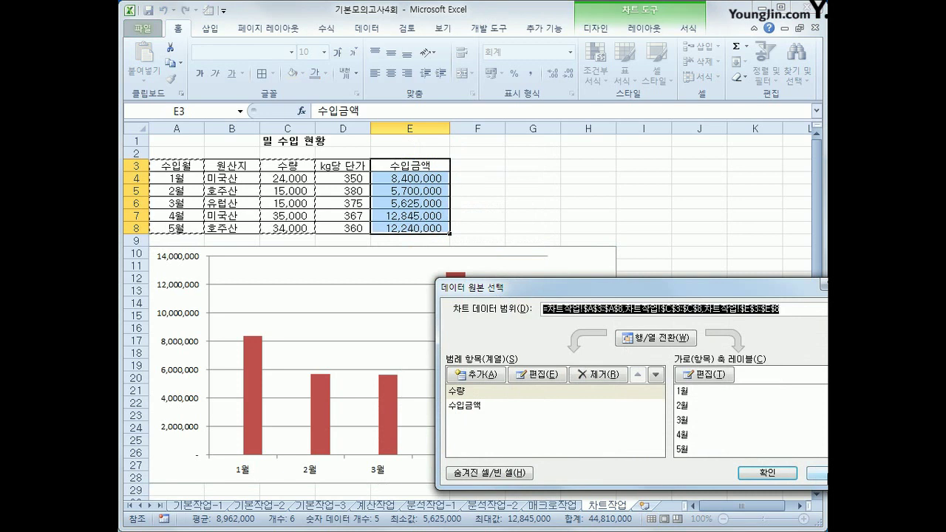
pyautogui.press('Return')
# Change the whole chart's type to a line chart with markers (꺾은선형)
pyautogui.hotkey('shift', 'F10')
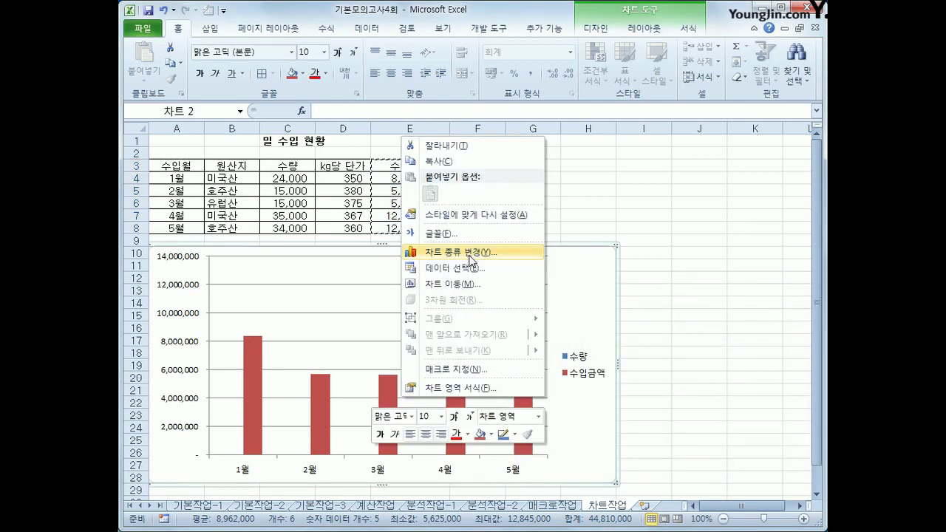
pyautogui.click(472, 253)
pyautogui.click(515, 307)
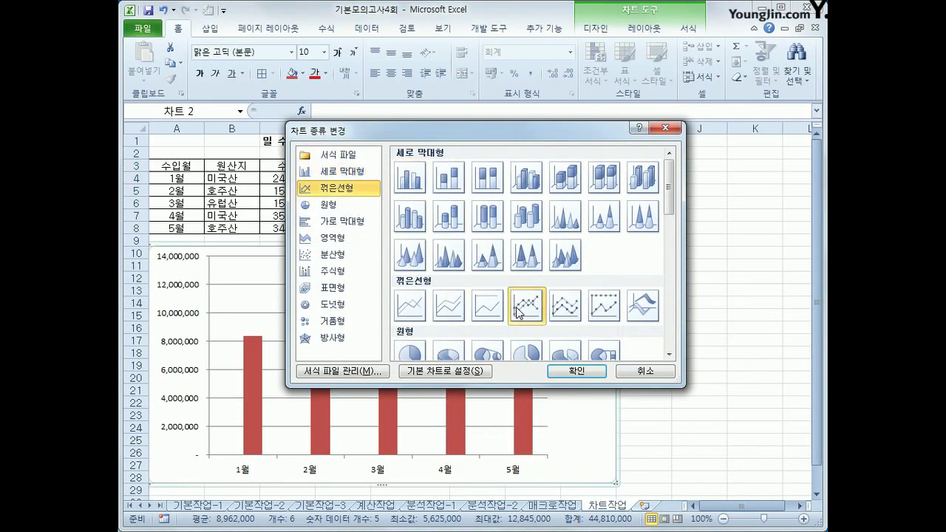
pyautogui.click(557, 371)
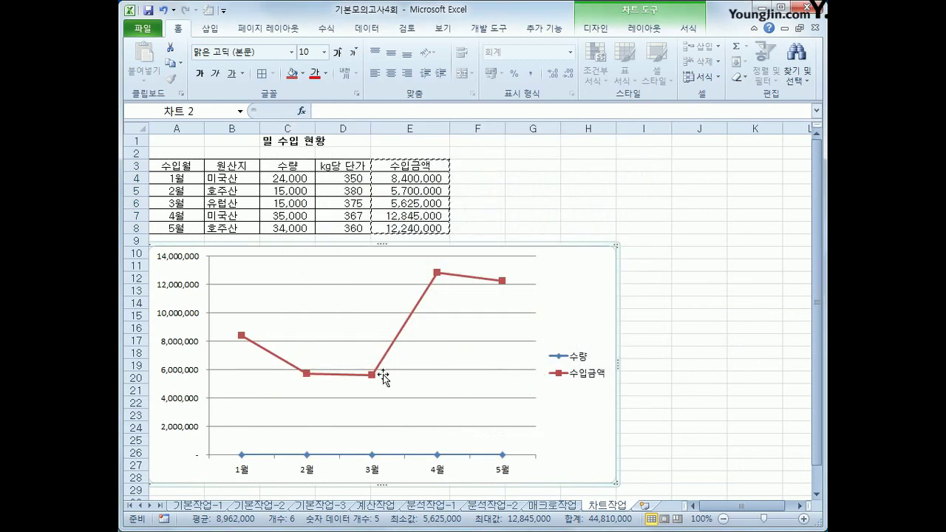
# Assign the 수입금액 series to the secondary axis (보조 축)
pyautogui.click(436, 271)
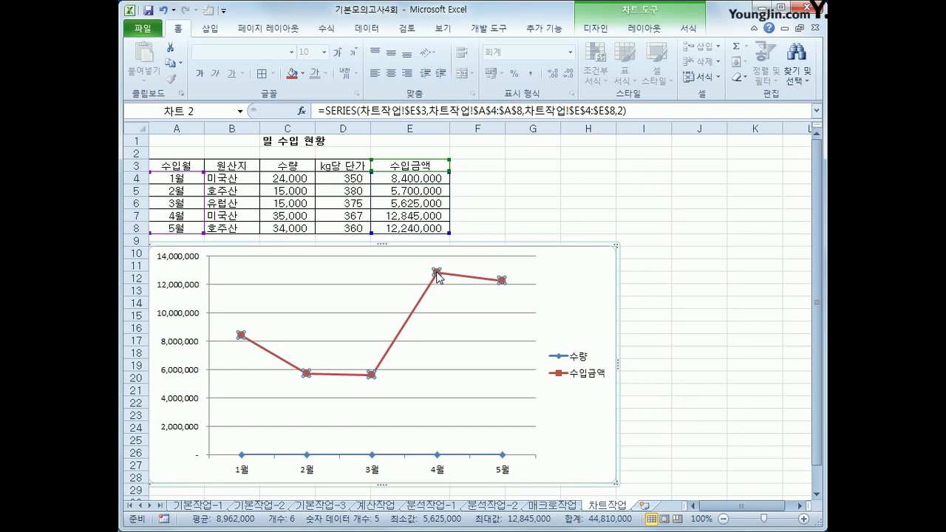
pyautogui.rightClick(438, 276)
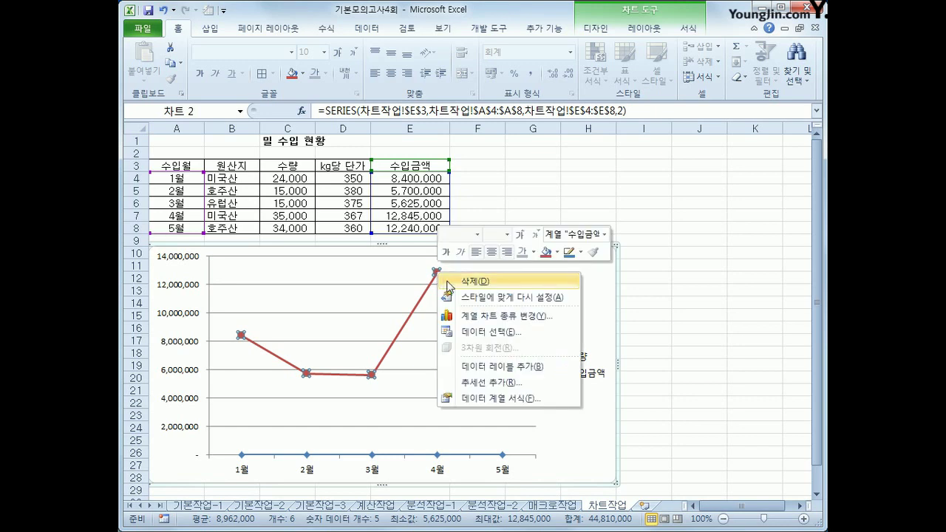
pyautogui.click(494, 398)
pyautogui.click(452, 162)
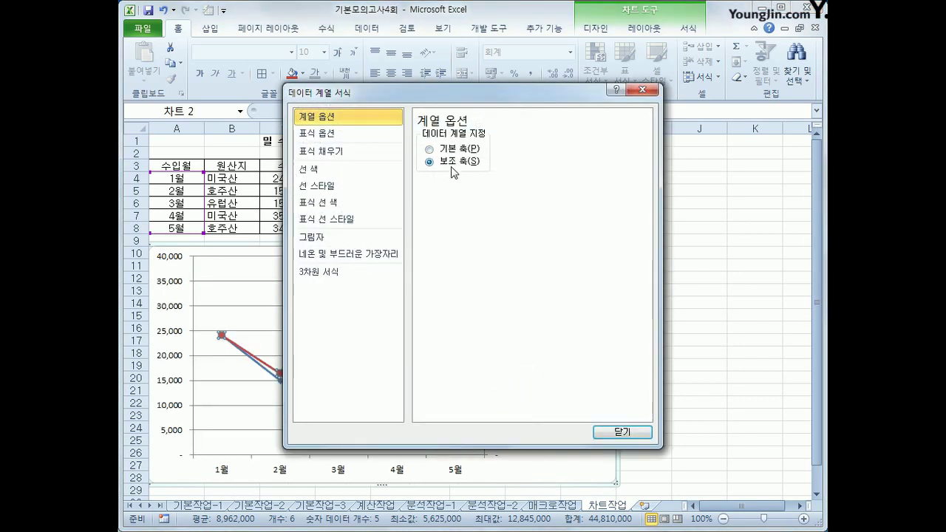
pyautogui.click(623, 432)
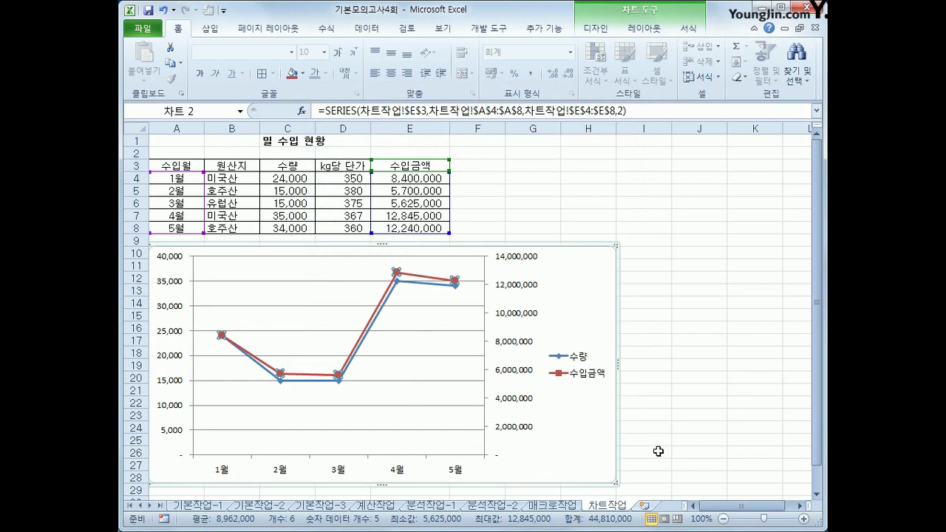
# Set the secondary vertical axis display unit to 천, keeping the unit label shown on the chart
pyautogui.click(516, 316)
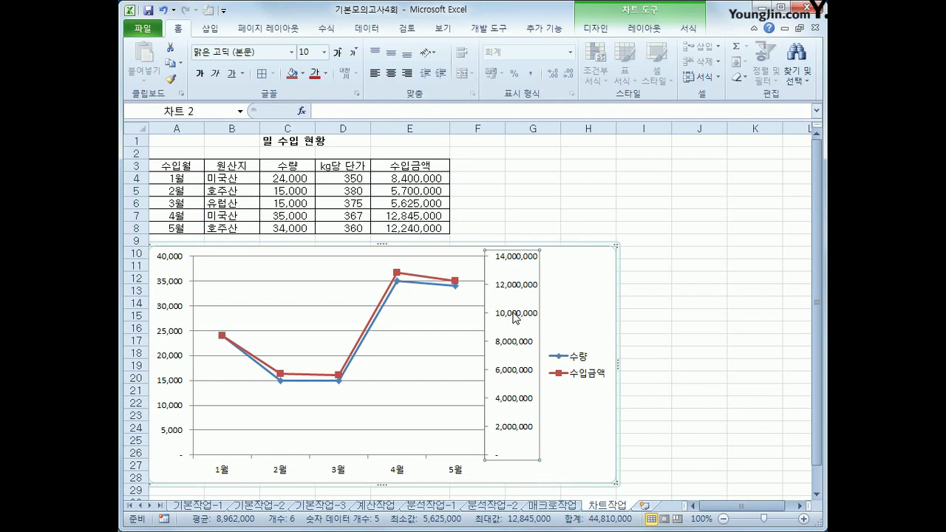
pyautogui.rightClick(510, 313)
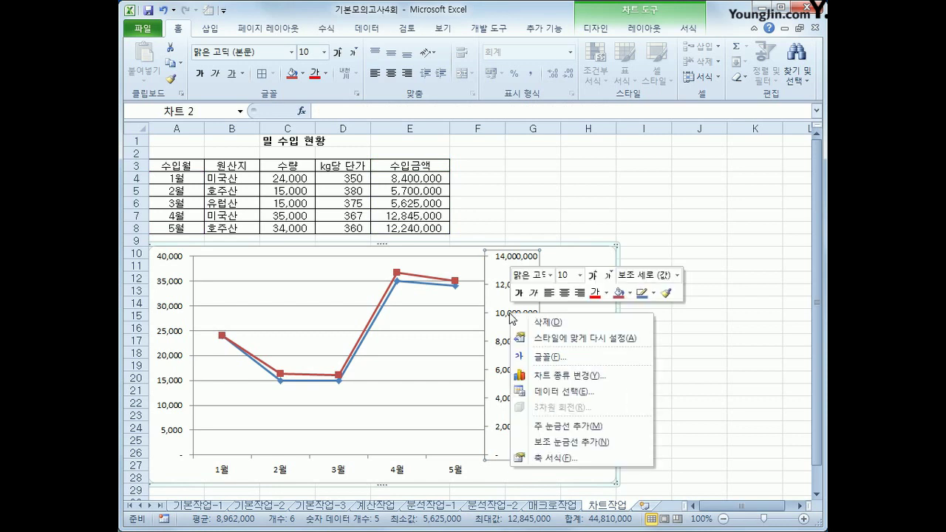
pyautogui.click(554, 460)
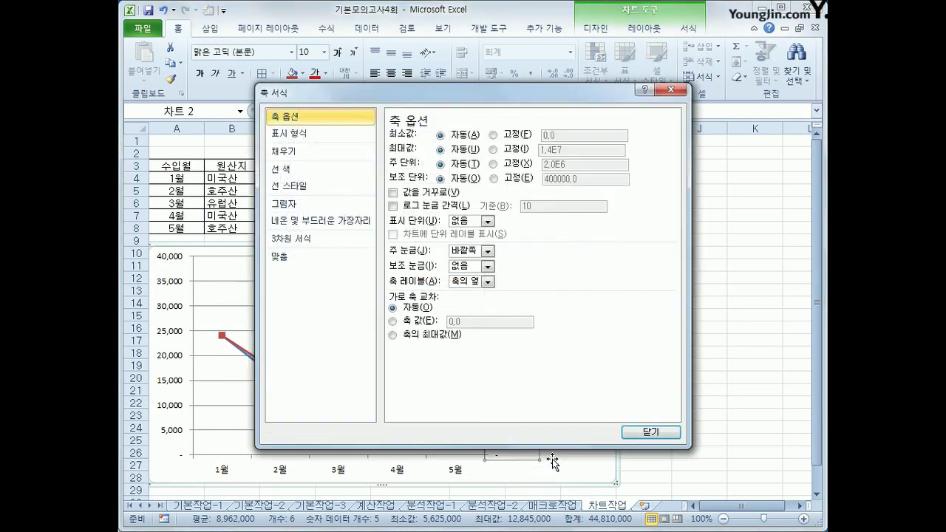
pyautogui.click(488, 222)
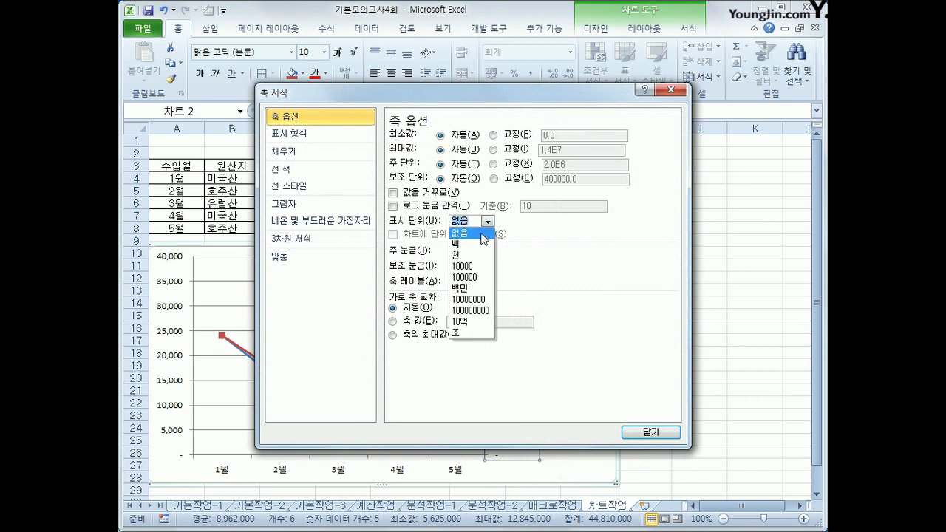
pyautogui.click(474, 255)
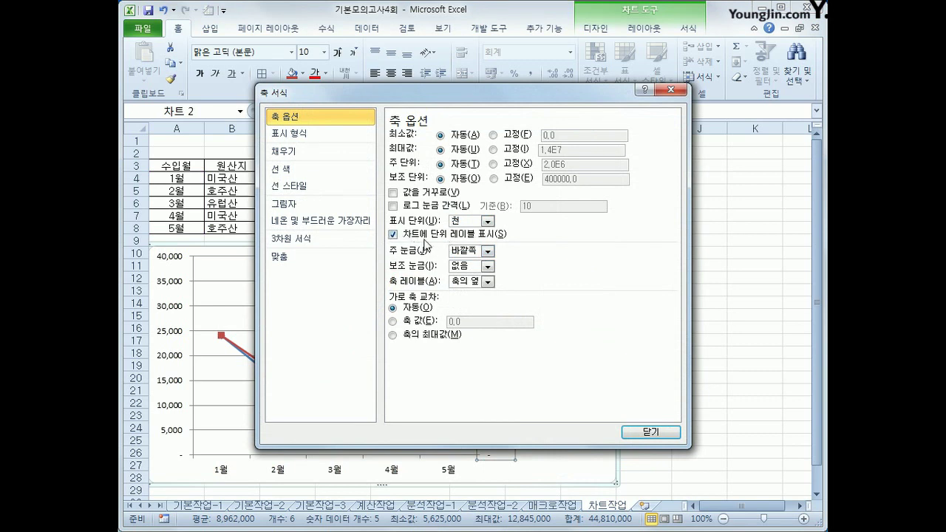
pyautogui.click(654, 431)
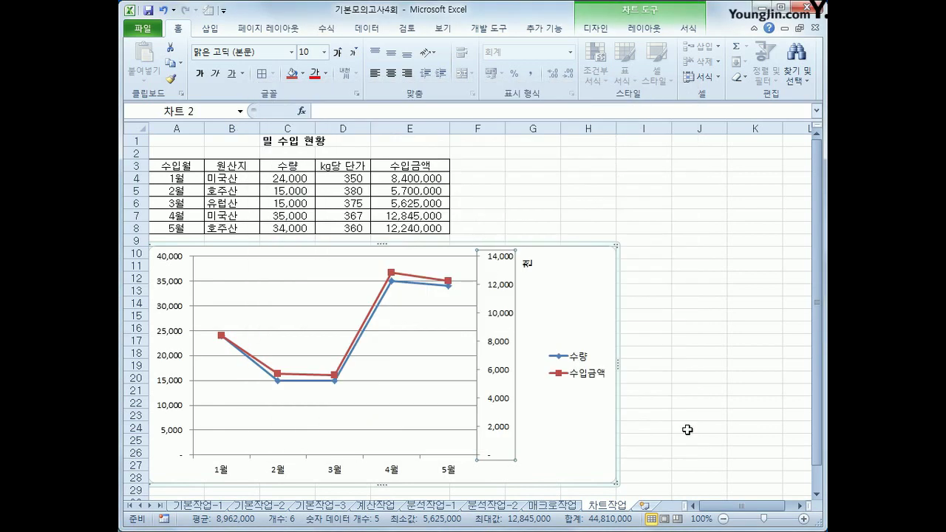
pyautogui.click(688, 429)
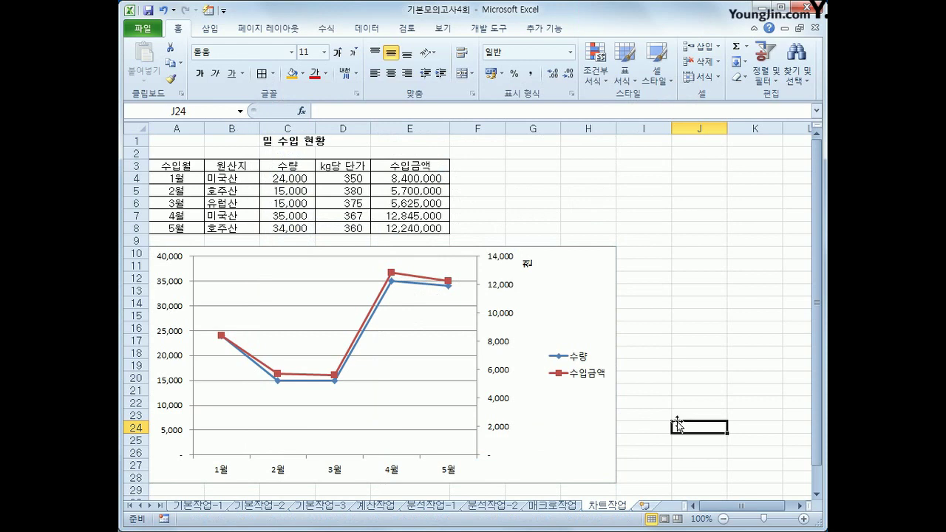
# Set the text direction of the secondary axis's 천 unit label to horizontal (가로)
pyautogui.click(559, 316)
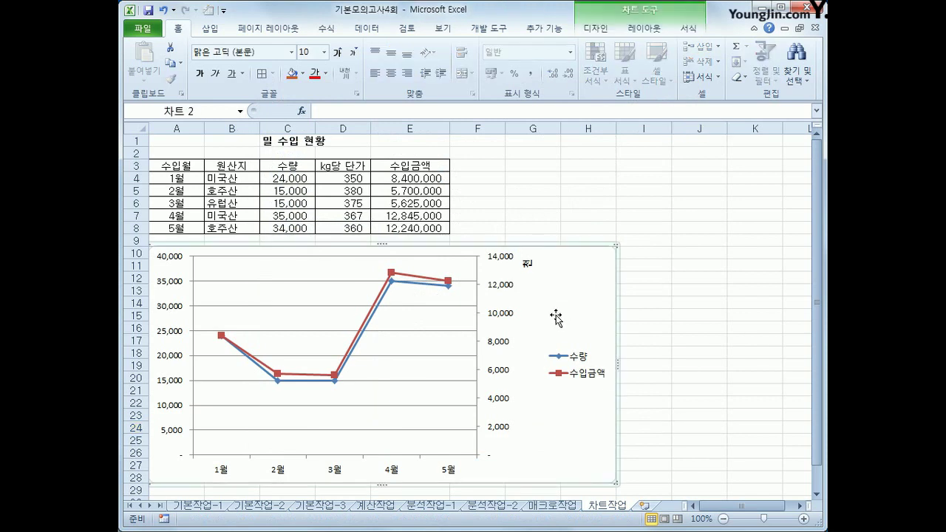
pyautogui.click(526, 264)
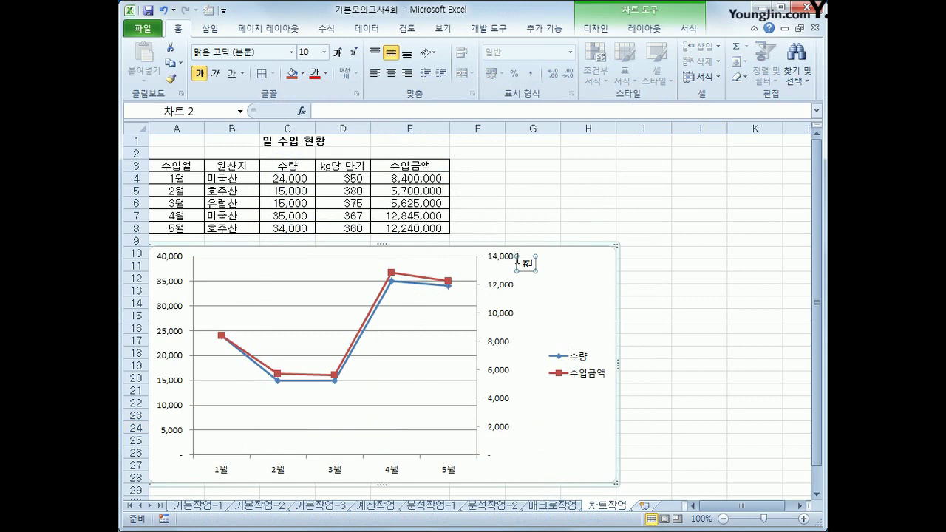
pyautogui.rightClick(526, 264)
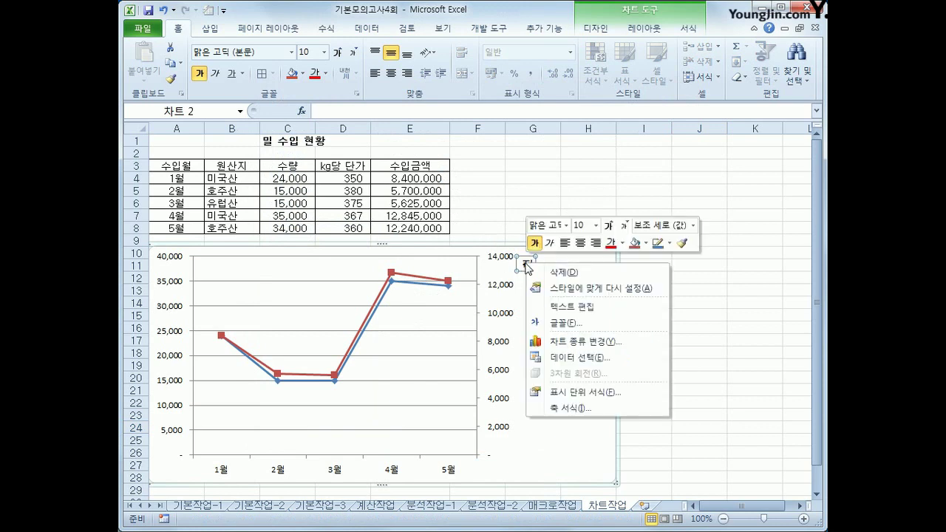
pyautogui.click(561, 393)
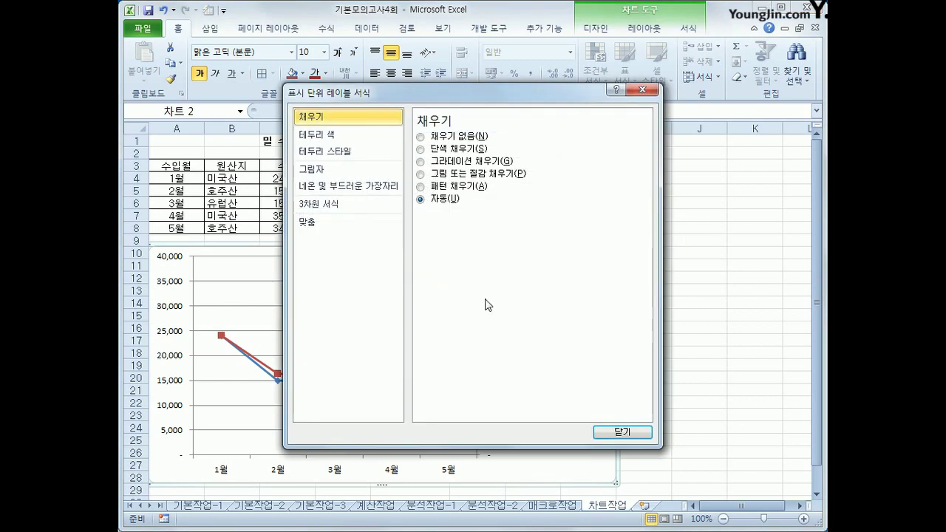
pyautogui.click(355, 222)
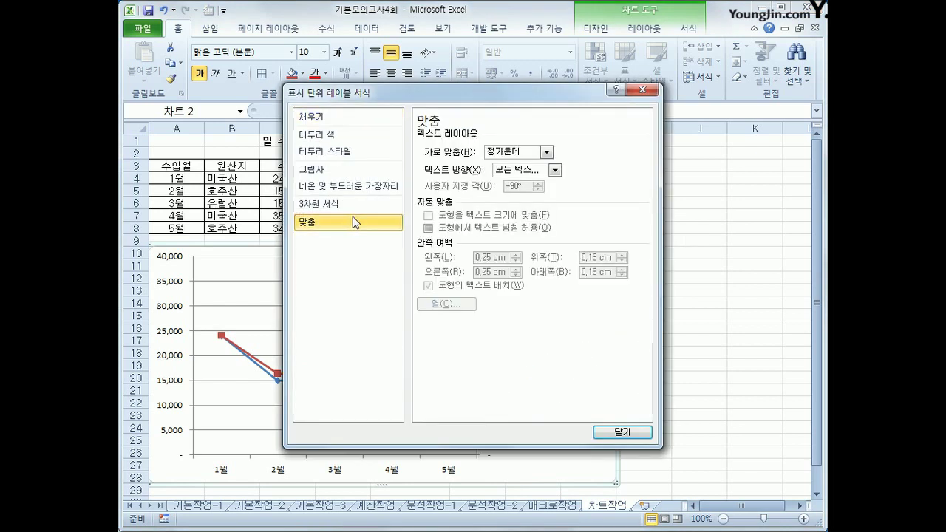
pyautogui.click(524, 171)
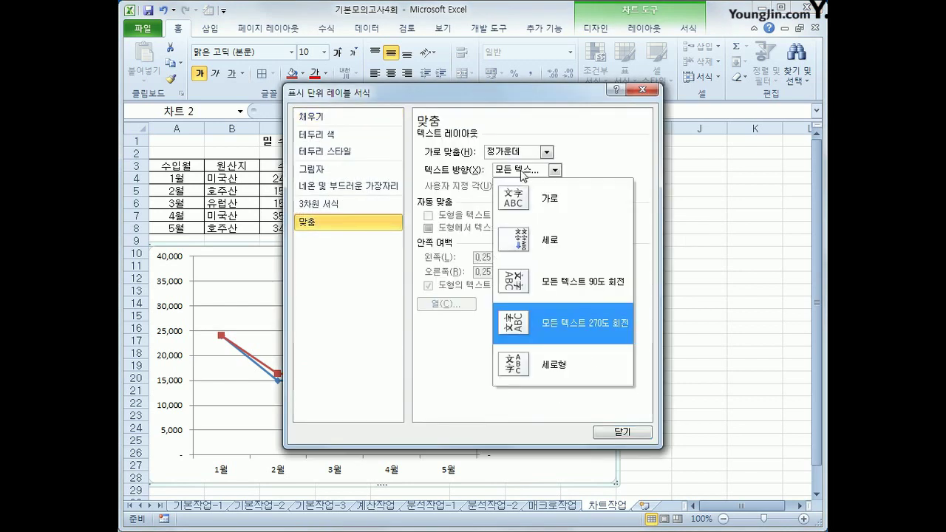
pyautogui.click(531, 207)
pyautogui.click(615, 433)
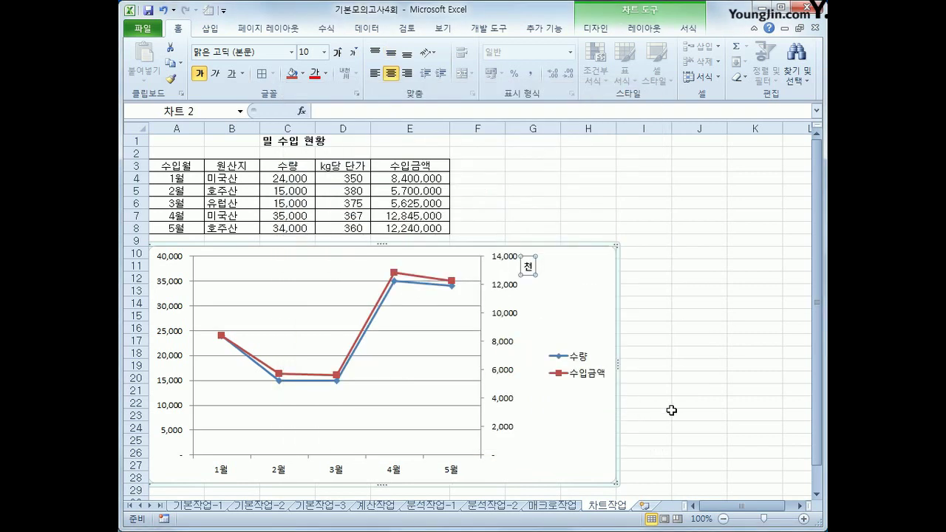
pyautogui.click(582, 322)
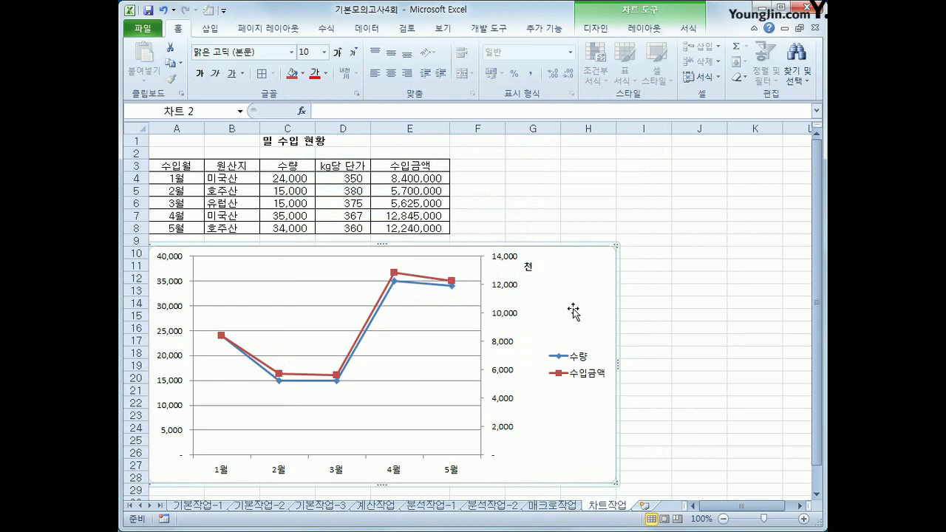
# Add a chart title above the plot area reading 밀 수입 현황
pyautogui.click(645, 29)
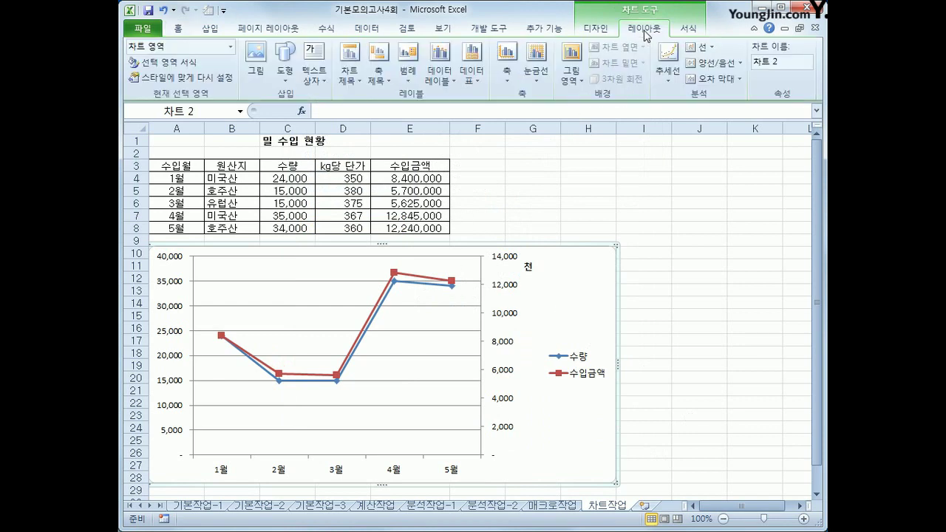
pyautogui.click(347, 75)
pyautogui.click(387, 188)
pyautogui.moveTo(348, 270); pyautogui.dragTo(411, 282)
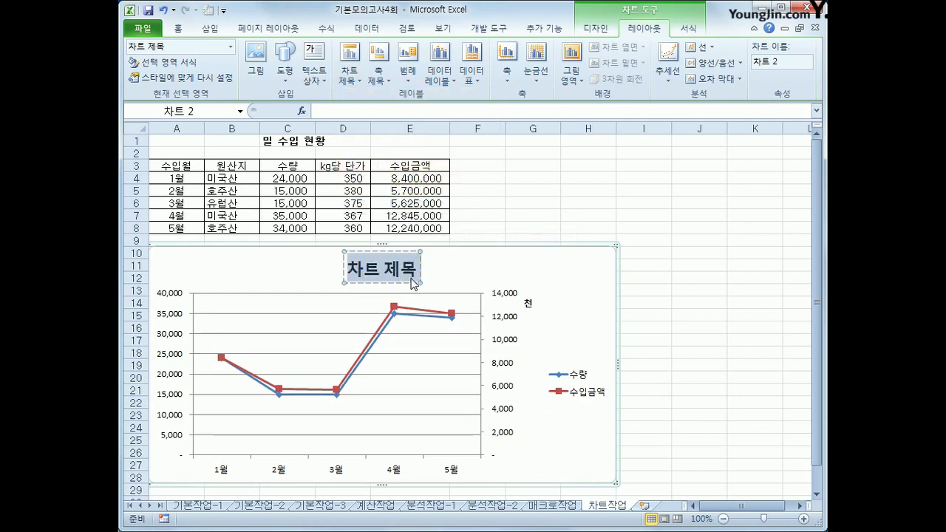
pyautogui.write('밀 수입')
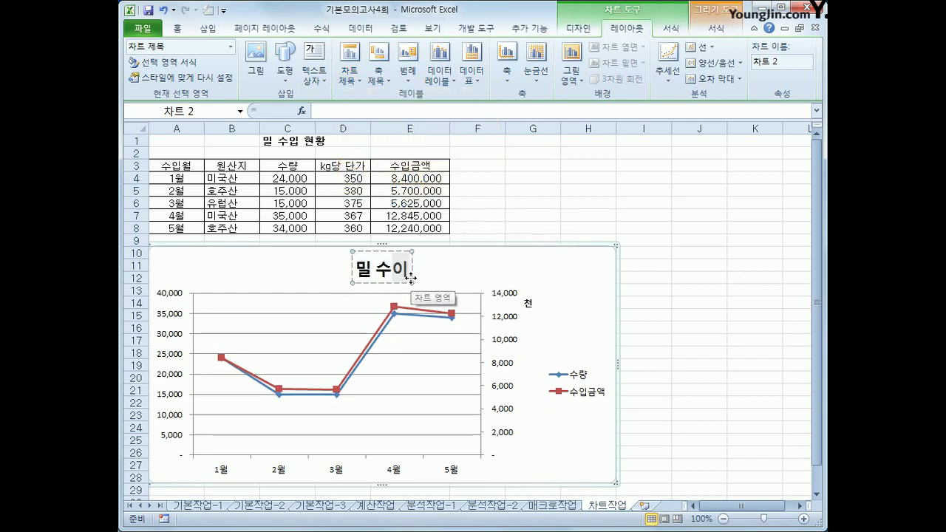
pyautogui.write(' 현황')
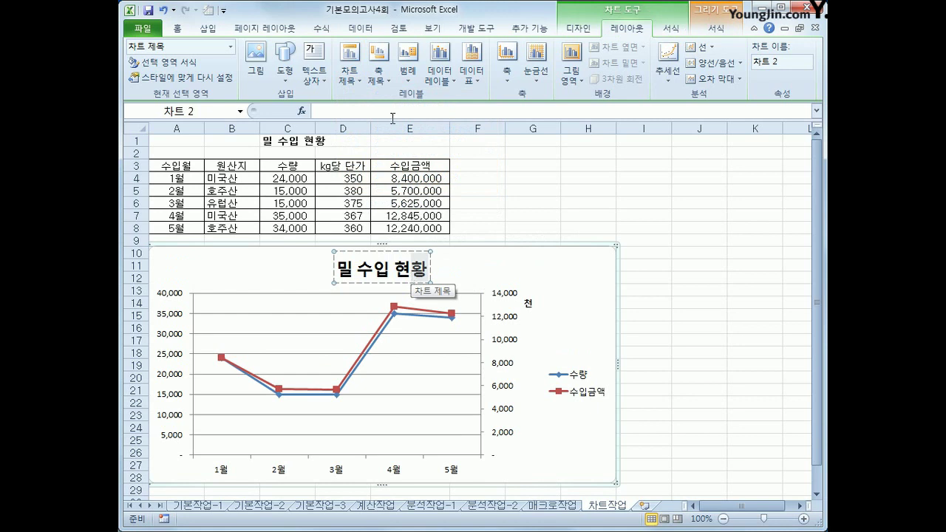
# Add a primary vertical axis title in the 세로 제목 style reading 수량
pyautogui.click(377, 70)
pyautogui.moveTo(399, 115)
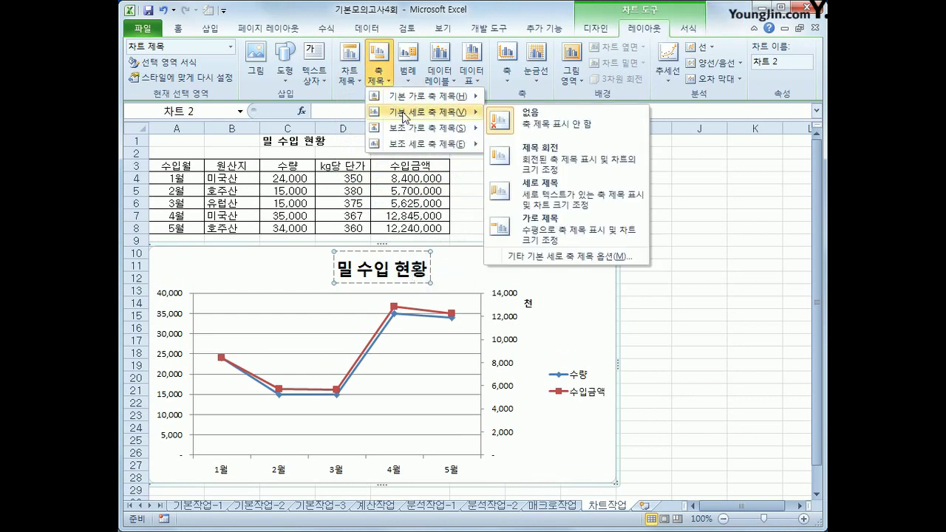
pyautogui.click(539, 199)
pyautogui.moveTo(170, 350); pyautogui.dragTo(168, 399)
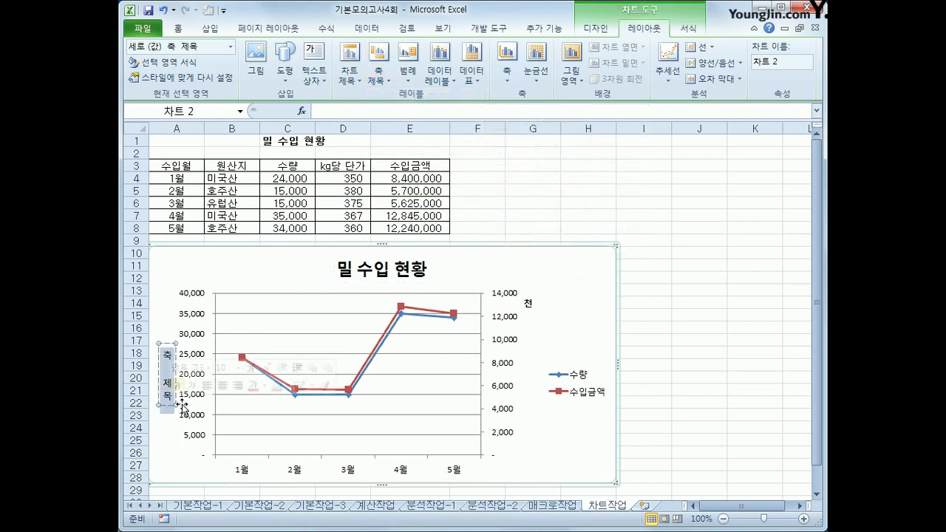
pyautogui.write('수량')
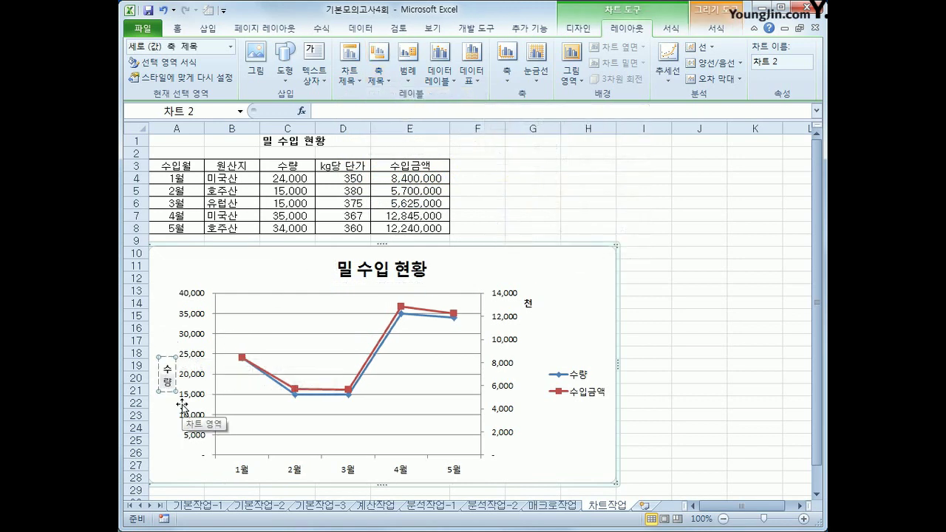
# Add a secondary vertical axis title in the 세로 제목 style reading 수입금액
pyautogui.click(378, 74)
pyautogui.moveTo(394, 144)
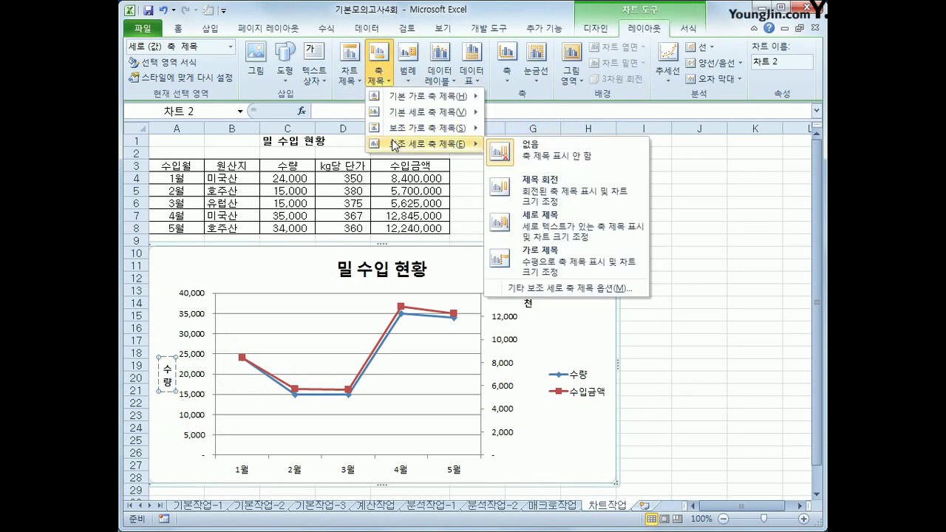
pyautogui.click(536, 229)
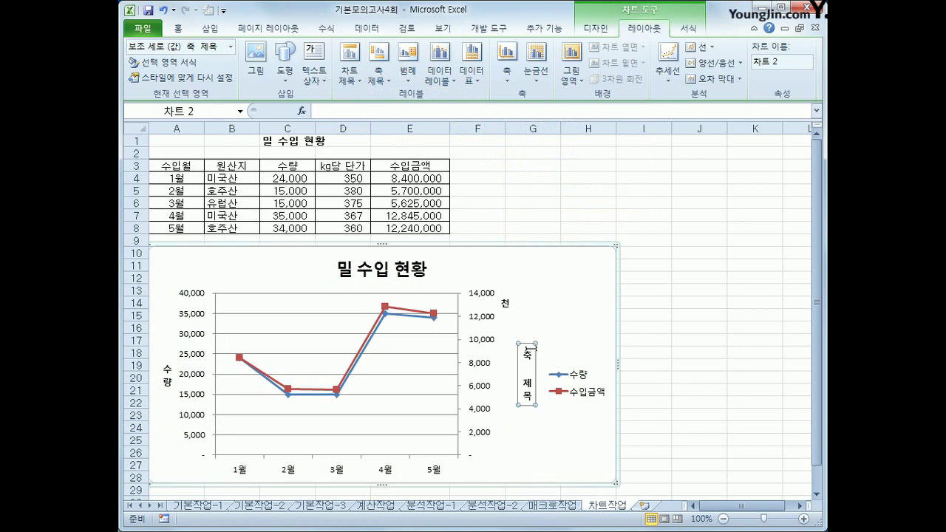
pyautogui.tripleClick(521, 395)
pyautogui.write('ㅅㅜ입금액')
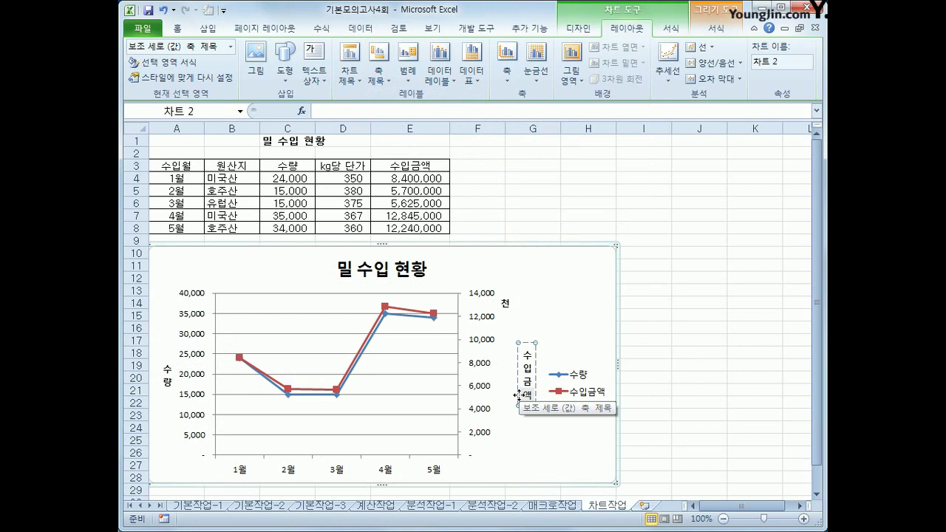
# Fix the primary vertical axis minimum (최소값) at 10000
pyautogui.click(200, 337)
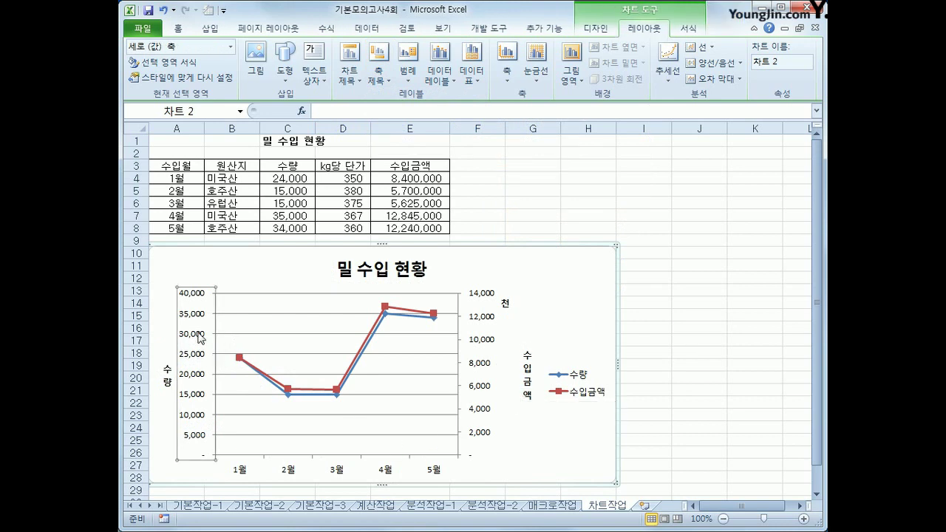
pyautogui.rightClick(199, 338)
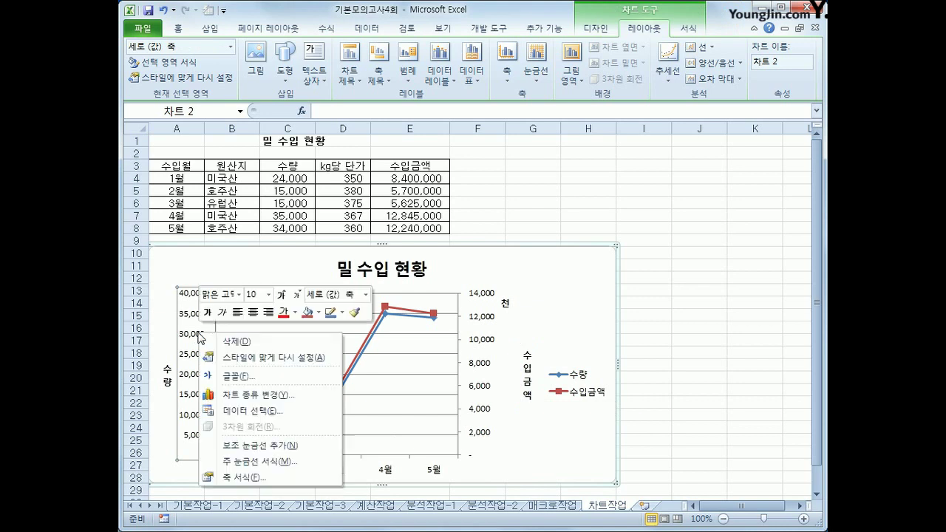
pyautogui.click(238, 480)
pyautogui.click(517, 136)
pyautogui.click(510, 136)
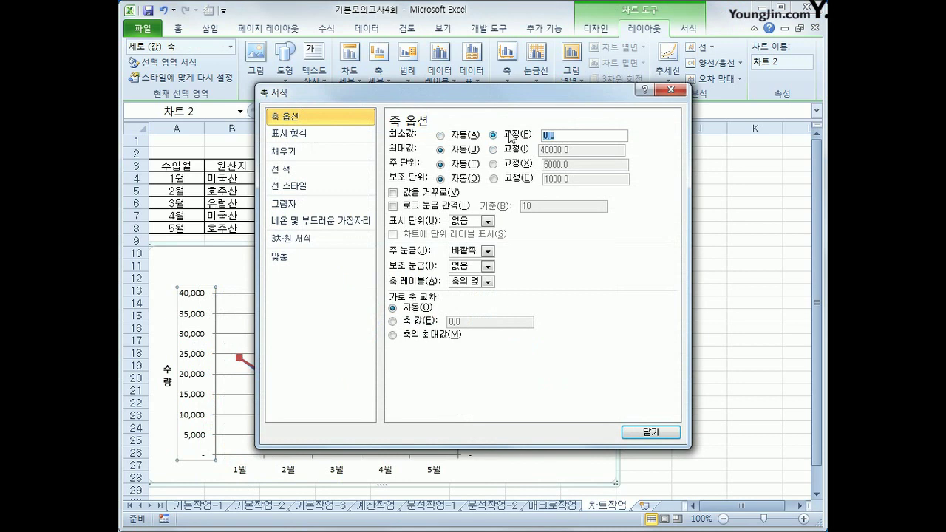
pyautogui.write('10000')
pyautogui.click(673, 436)
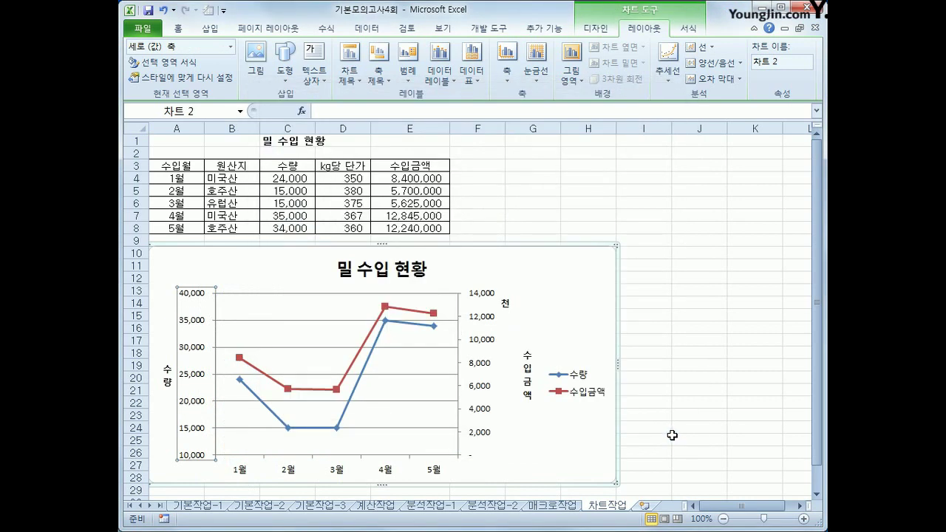
# Place the chart legend below the plot area using the 아래쪽 legend position
pyautogui.click(558, 380)
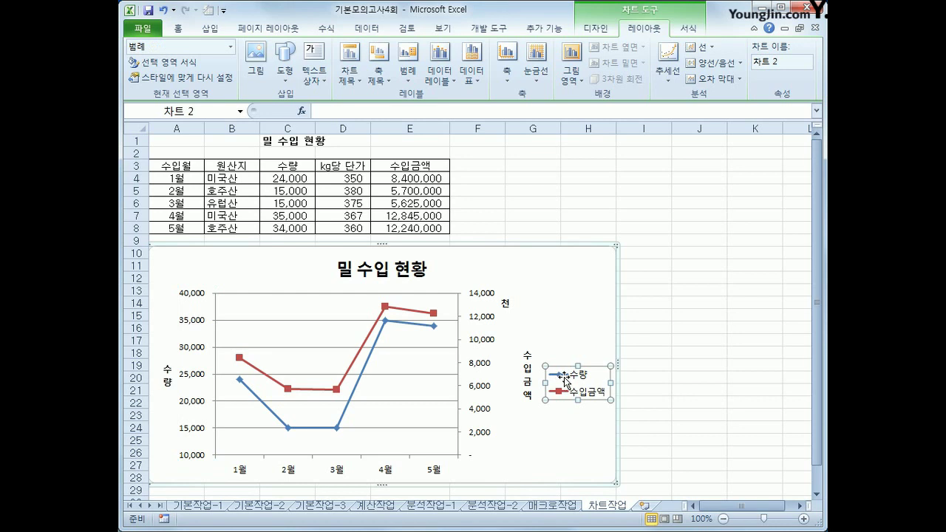
pyautogui.rightClick(564, 377)
pyautogui.click(620, 490)
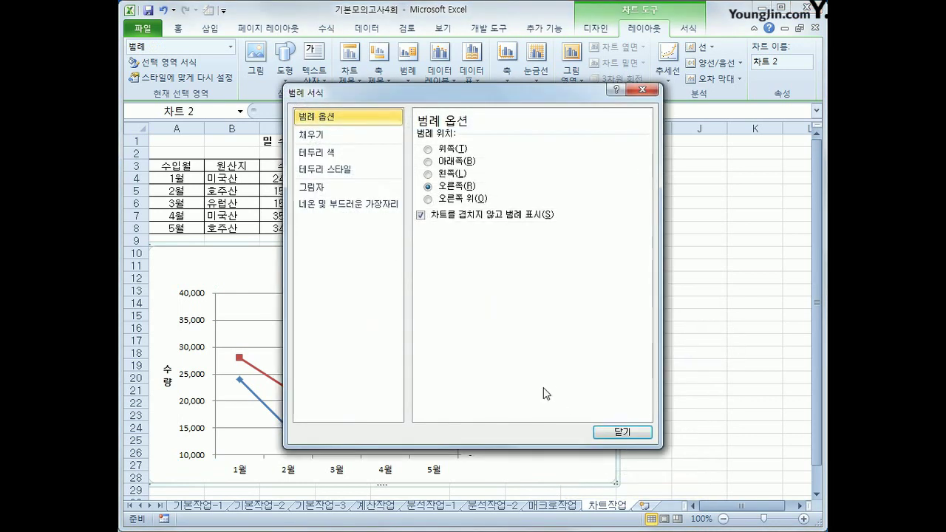
pyautogui.click(451, 165)
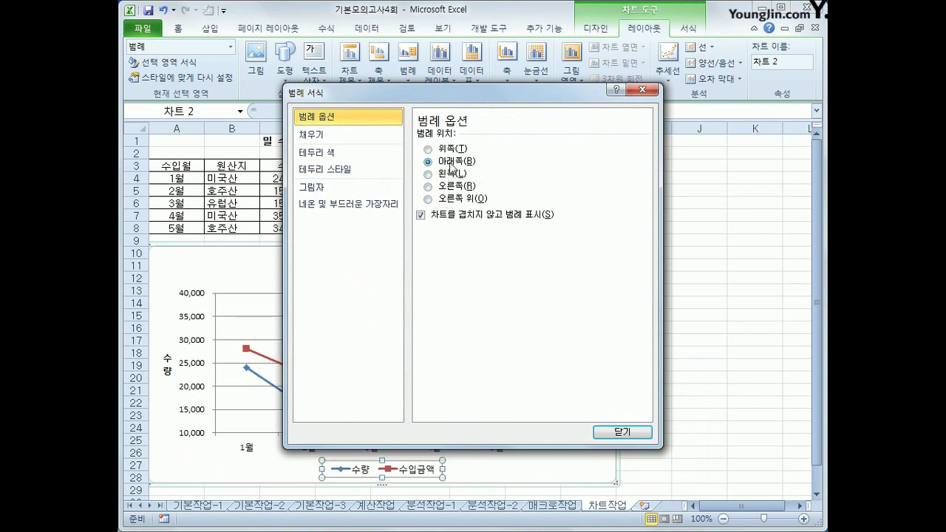
pyautogui.click(615, 432)
# Set the chart legend's font to 돋움, choose its font size, and deselect the chart
pyautogui.rightClick(429, 475)
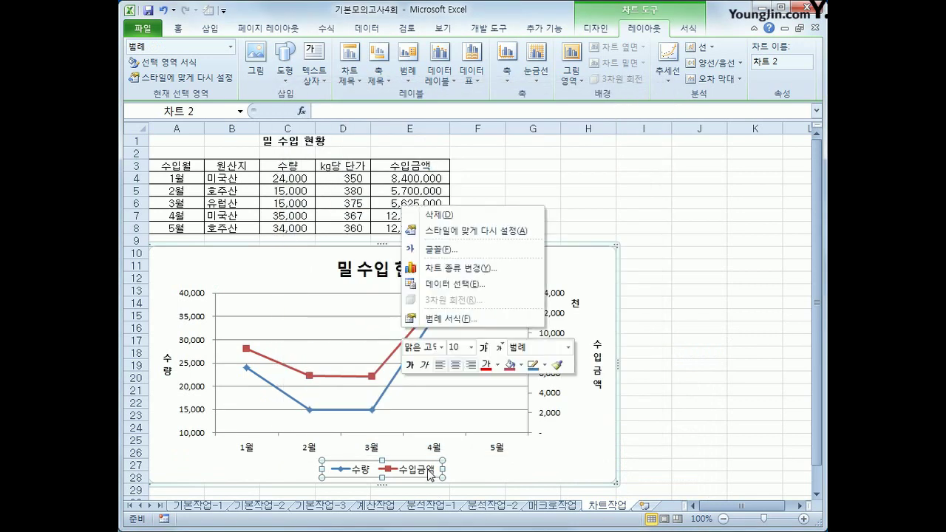
pyautogui.click(442, 348)
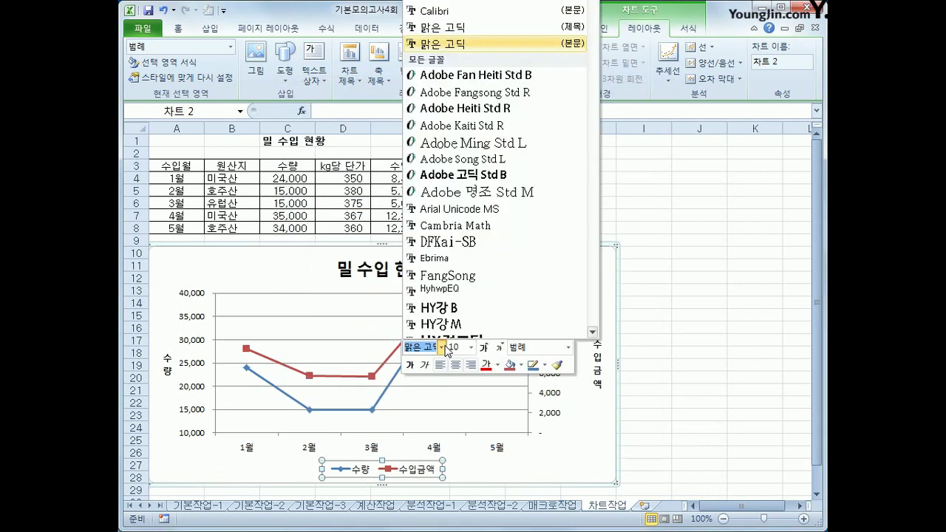
pyautogui.scroll(-15, 579, 70)
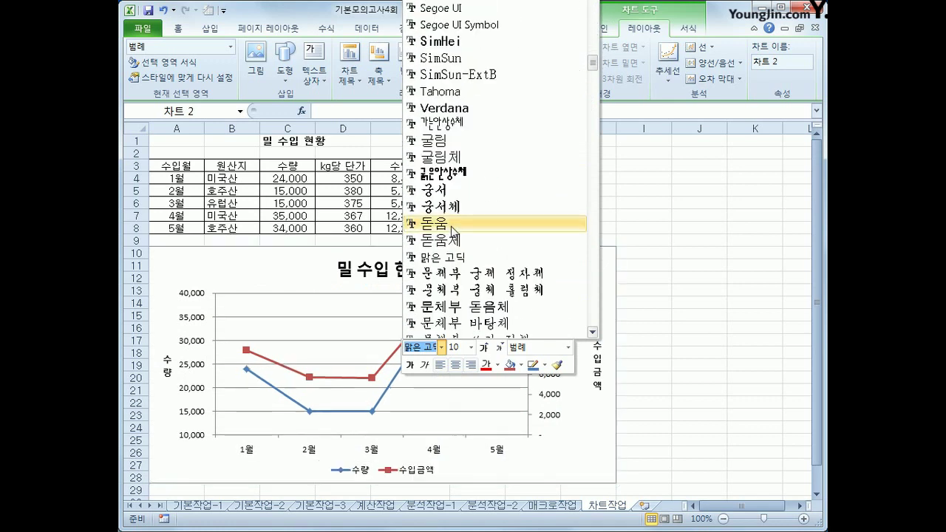
pyautogui.click(440, 223)
pyautogui.click(471, 347)
pyautogui.click(453, 377)
pyautogui.click(655, 449)
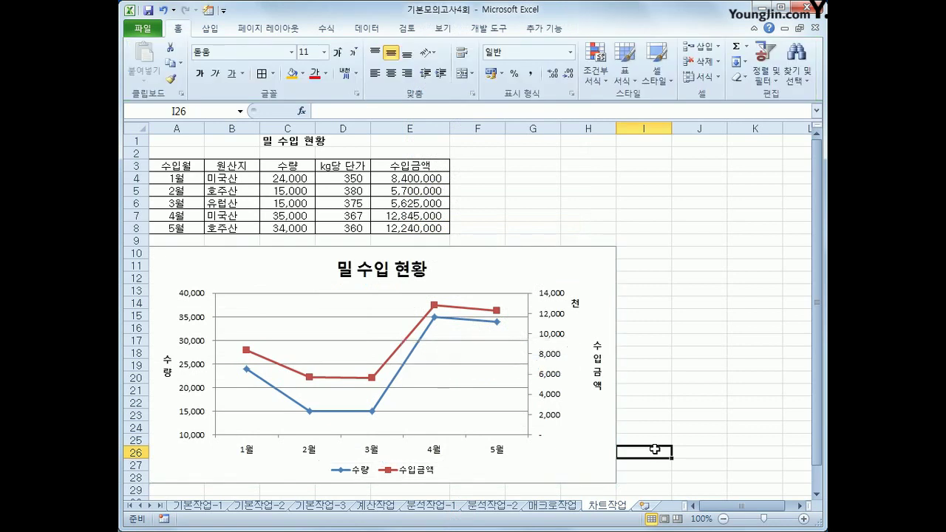